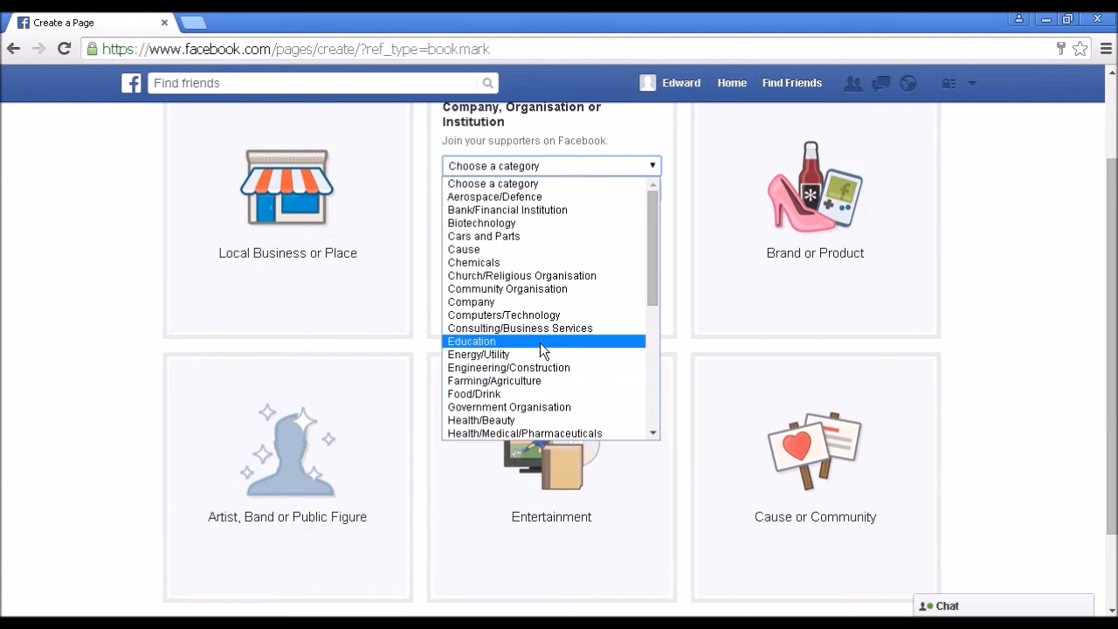
# - Create a Company, Organisation or Institution page in the Consulting/Business Services category, named liztomey.com
pyautogui.click(589, 328)
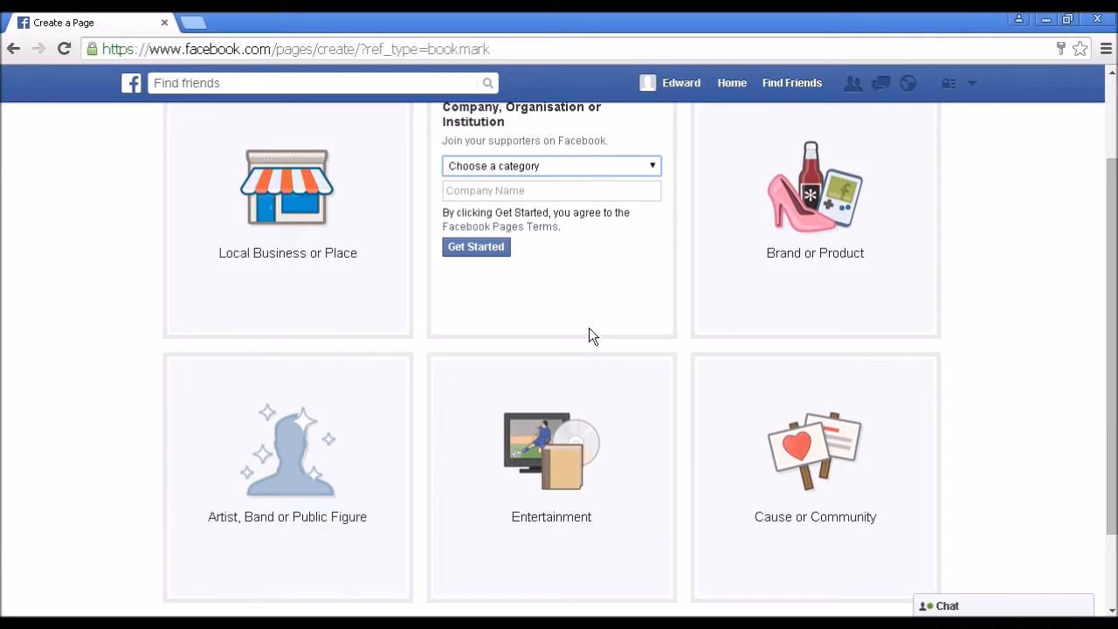
pyautogui.click(512, 192)
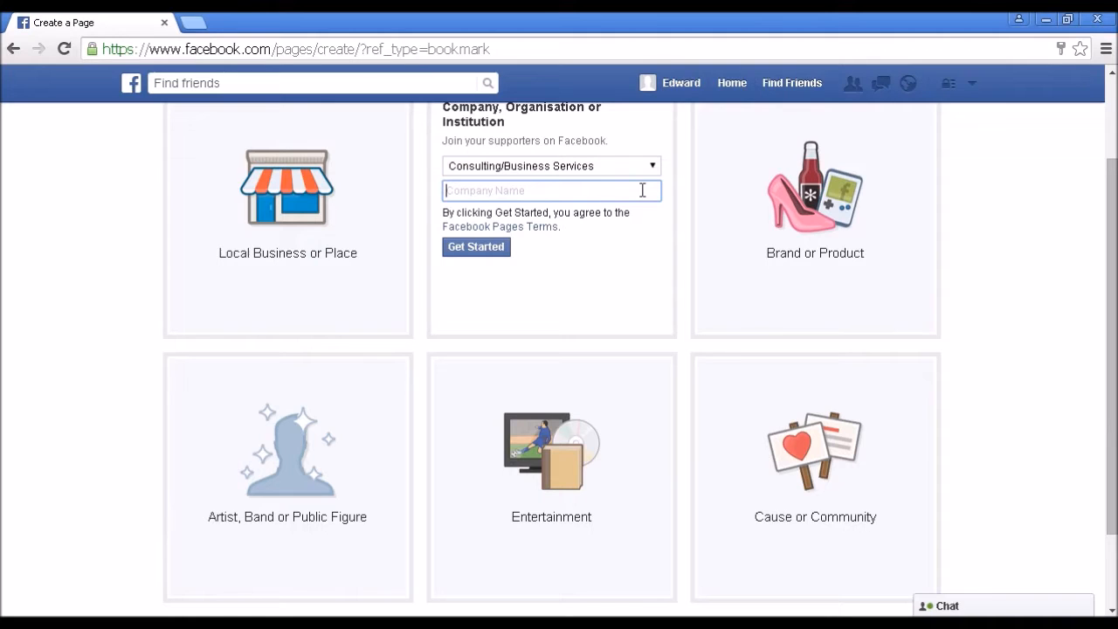
pyautogui.write('liztomey.com')
pyautogui.click(476, 247)
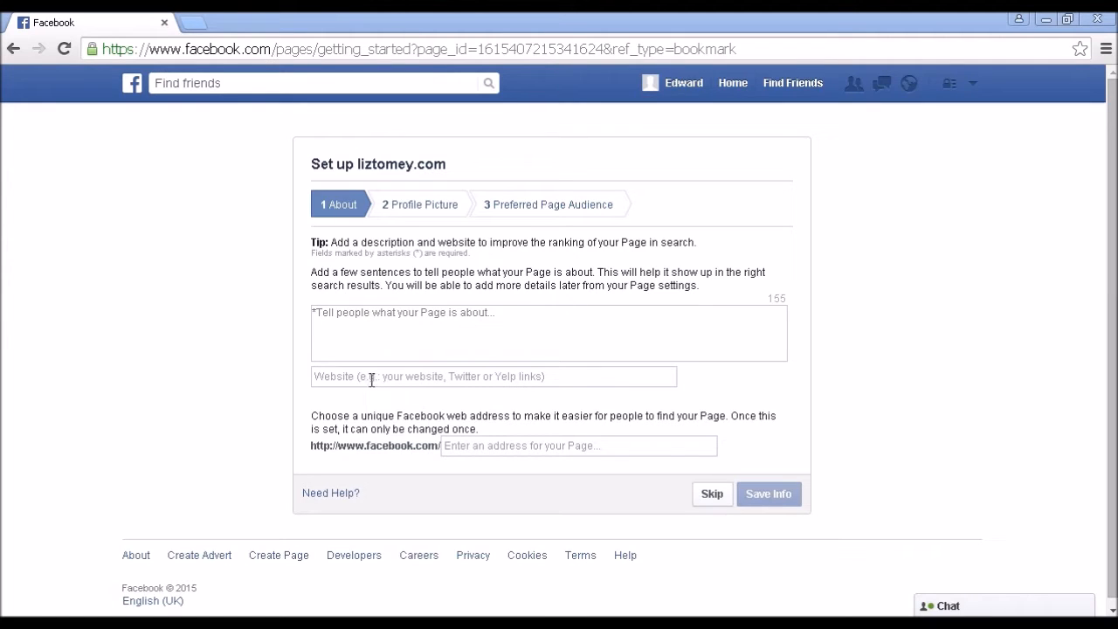
pyautogui.click(327, 378)
pyautogui.write('http://')
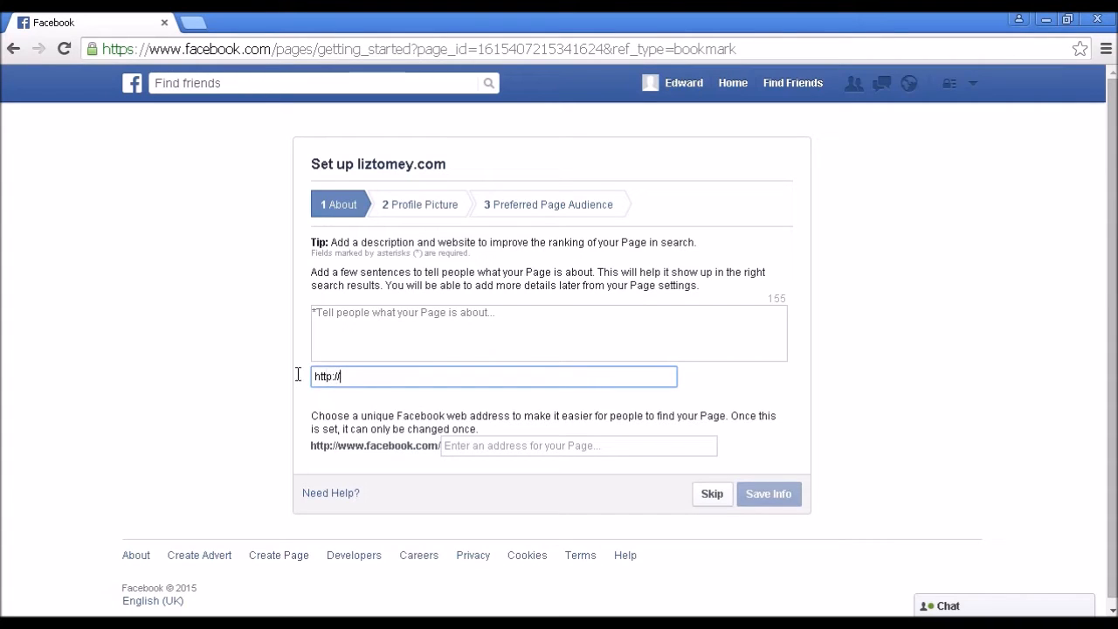
pyautogui.moveTo(370, 376); pyautogui.dragTo(298, 374)
pyautogui.write('http://liztomey.com/')
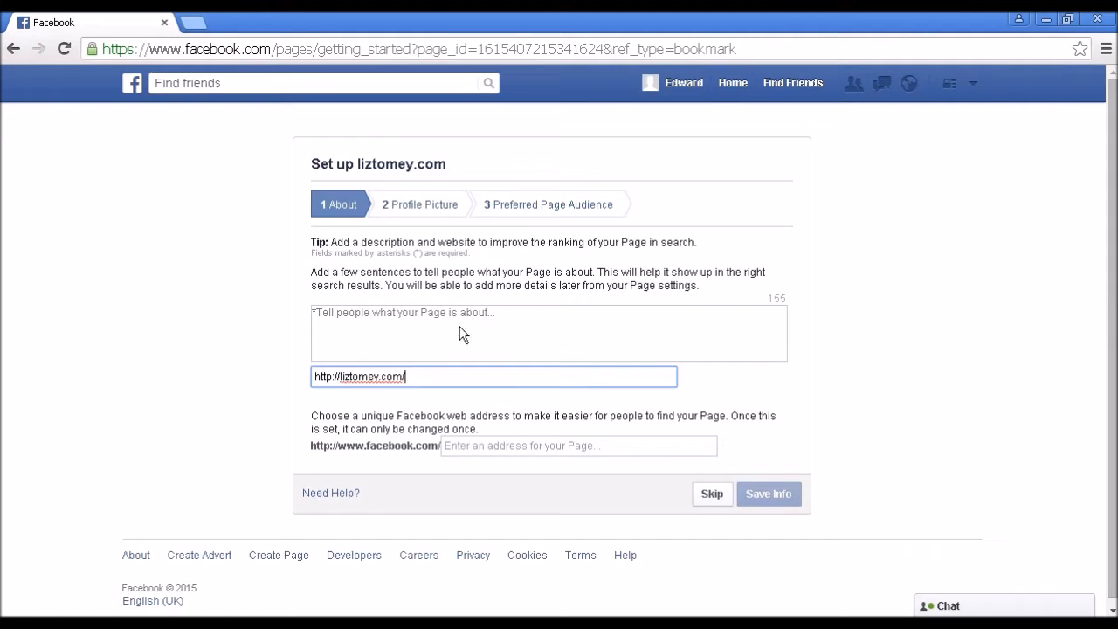
# - Switch to Notepad and copy the entire prepared description text about the online business model blueprints
pyautogui.hotkey('alt', 'Tab')
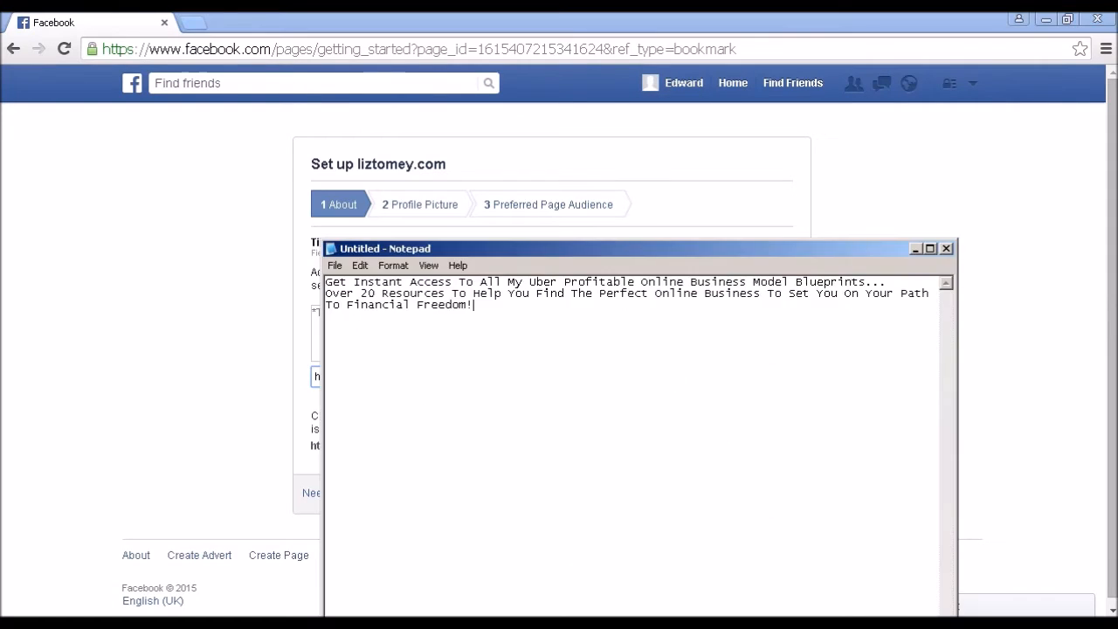
pyautogui.moveTo(439, 294); pyautogui.dragTo(339, 295)
pyautogui.rightClick(401, 323)
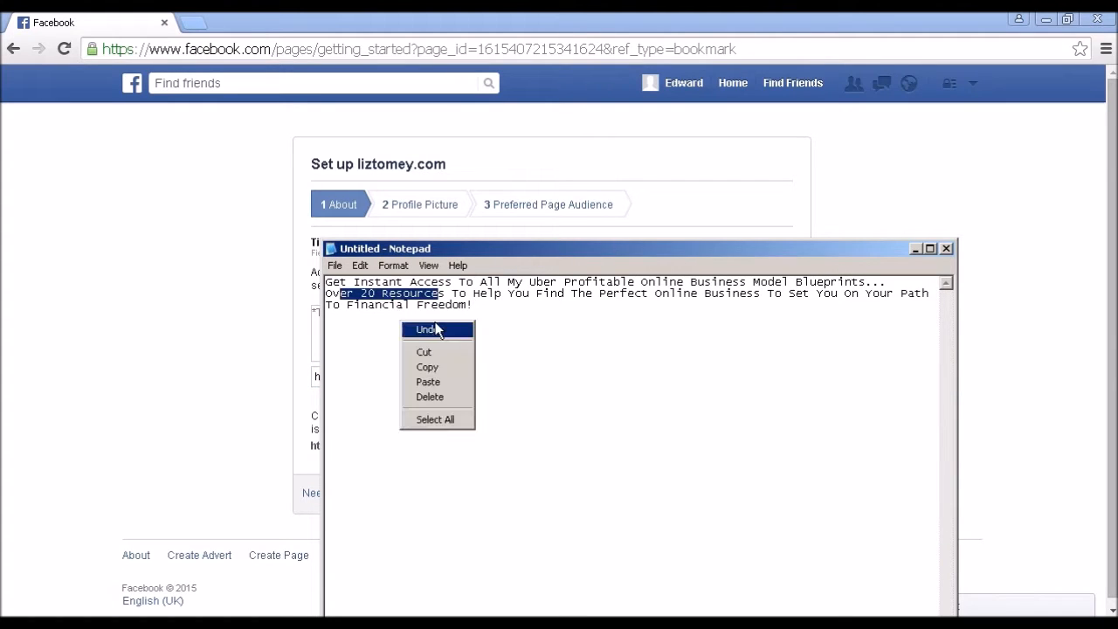
pyautogui.rightClick(411, 342)
pyautogui.click(448, 439)
pyautogui.hotkey('ctrl', 'c')
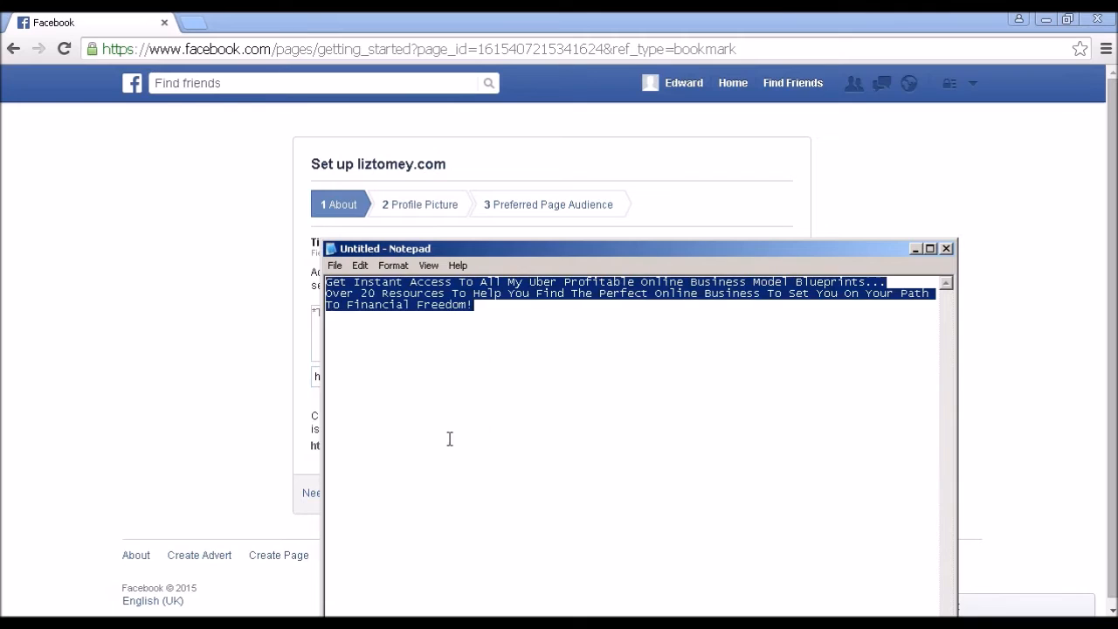
pyautogui.rightClick(421, 290)
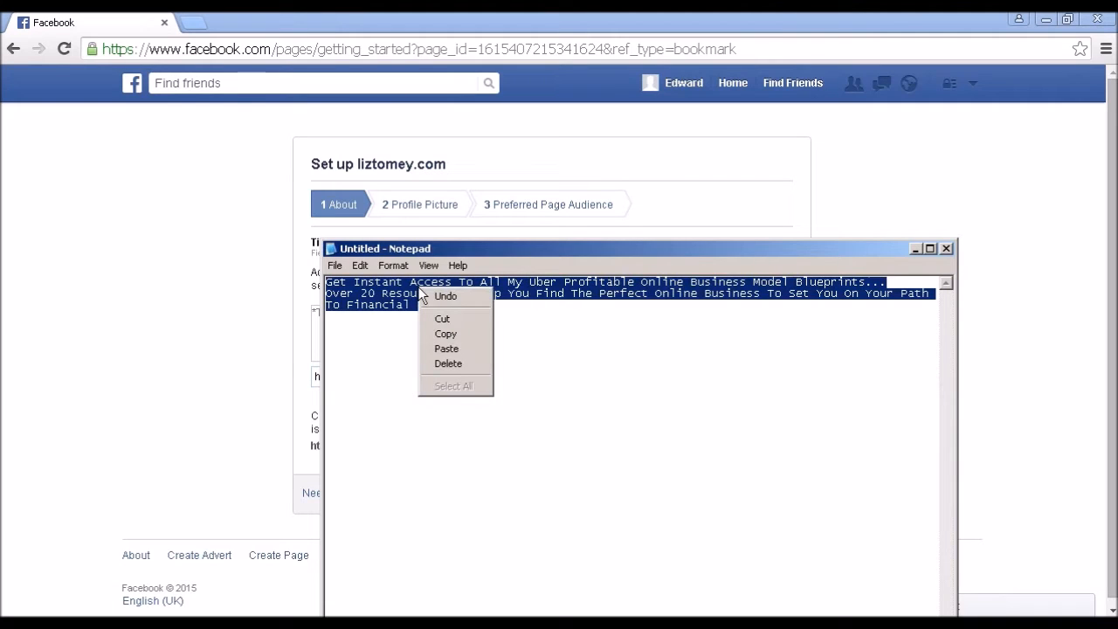
pyautogui.click(447, 333)
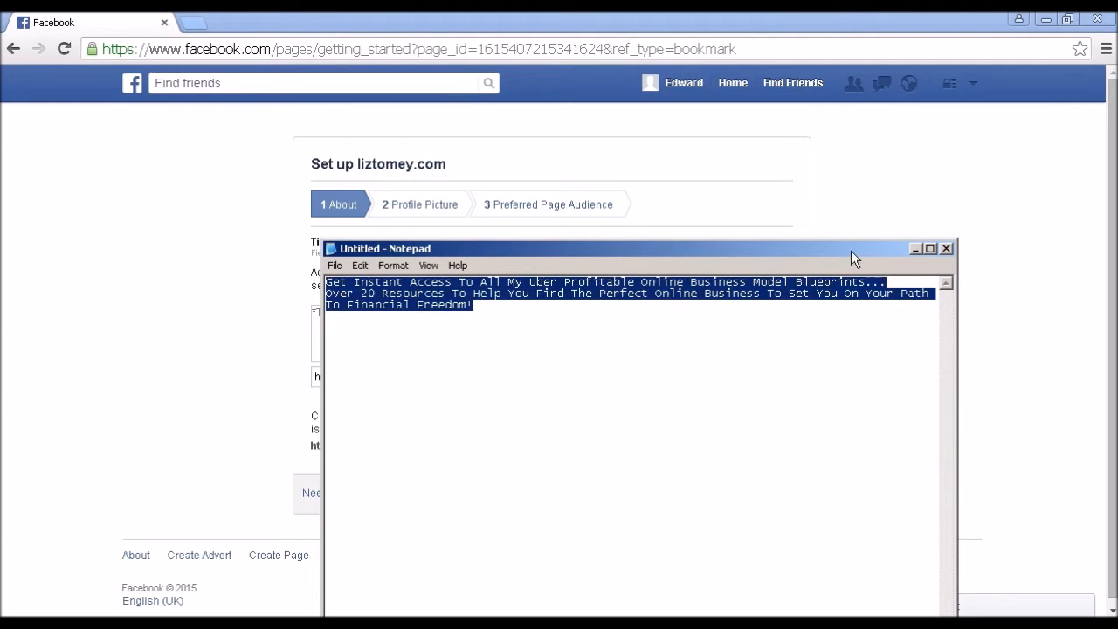
# - Return to the page setup in the browser and paste the copied text as the page description
pyautogui.click(915, 248)
pyautogui.click(465, 318)
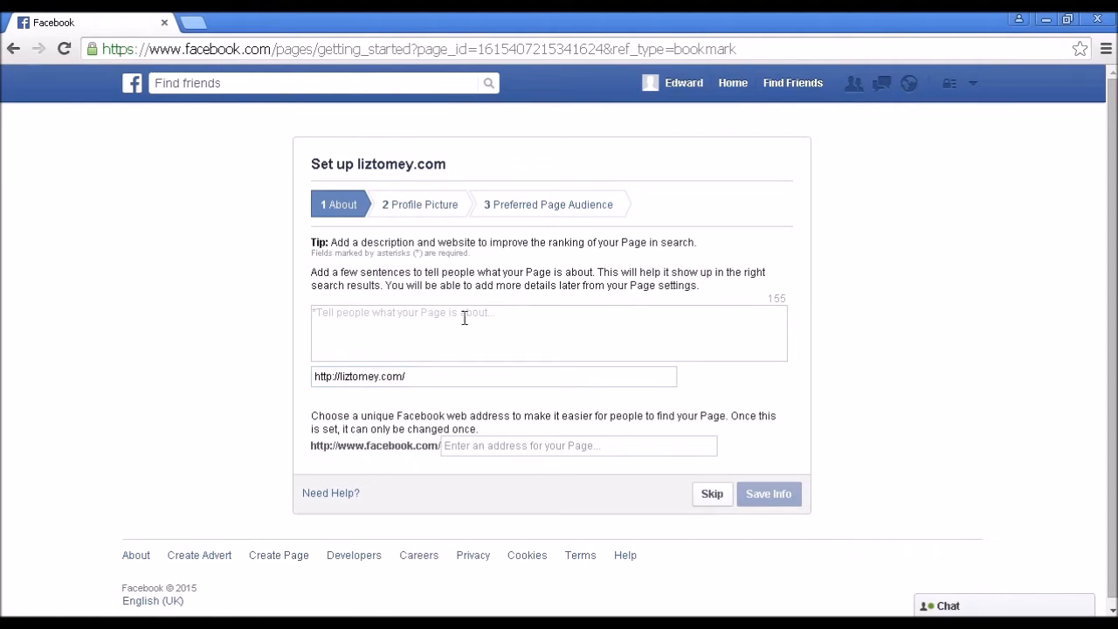
pyautogui.hotkey('ctrl', 'v')
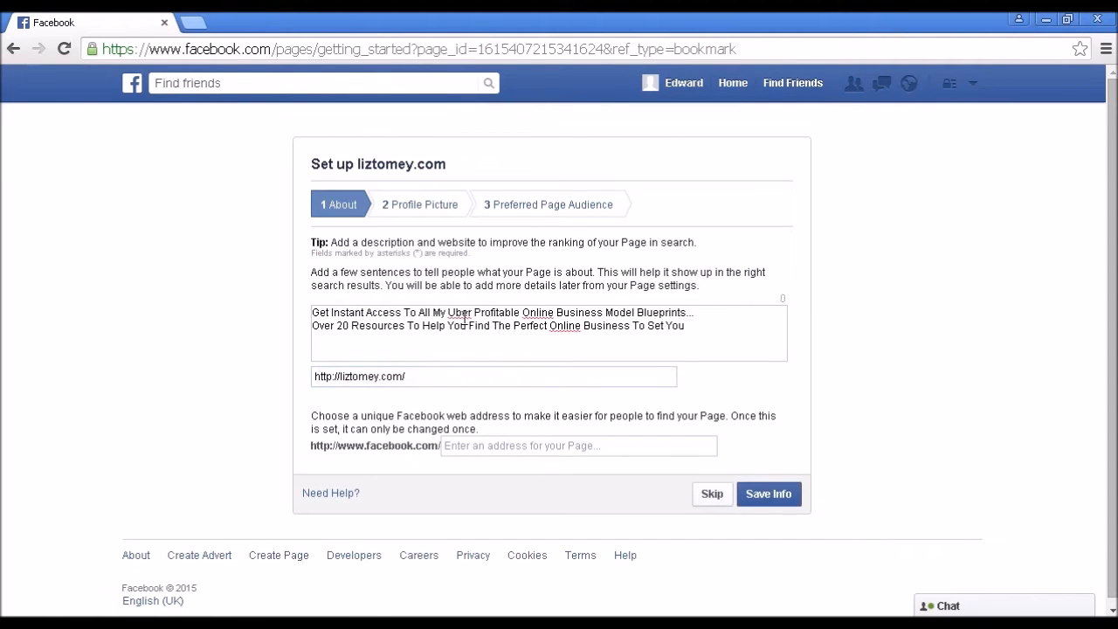
# - Set the page's unique Facebook web address to liz_tomey and try to save the info
pyautogui.click(478, 447)
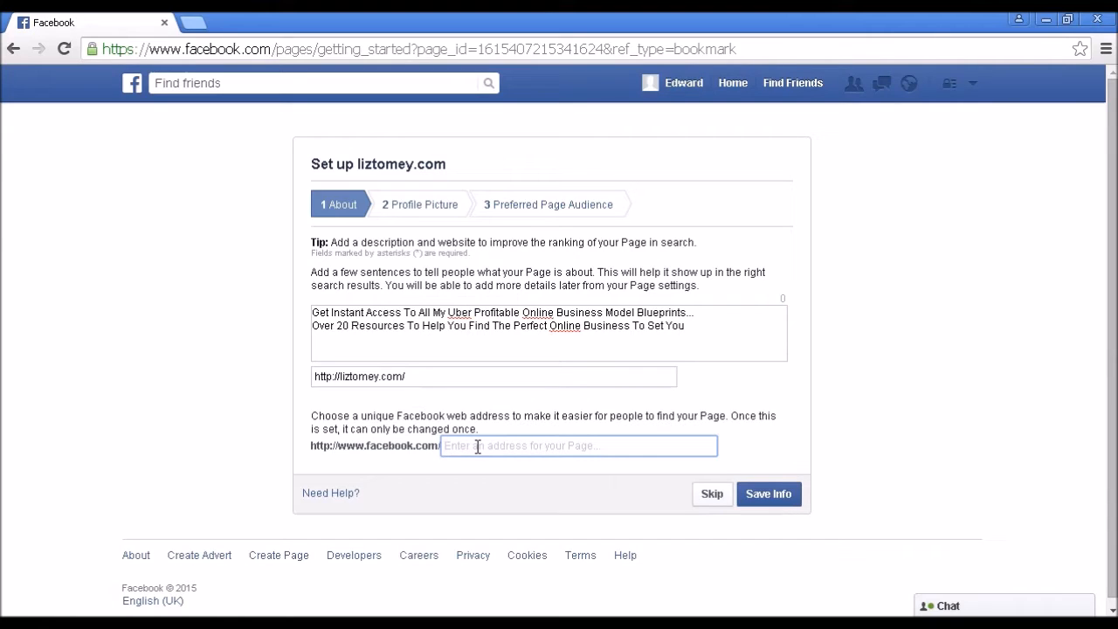
pyautogui.write('liz_tomey')
pyautogui.click(767, 498)
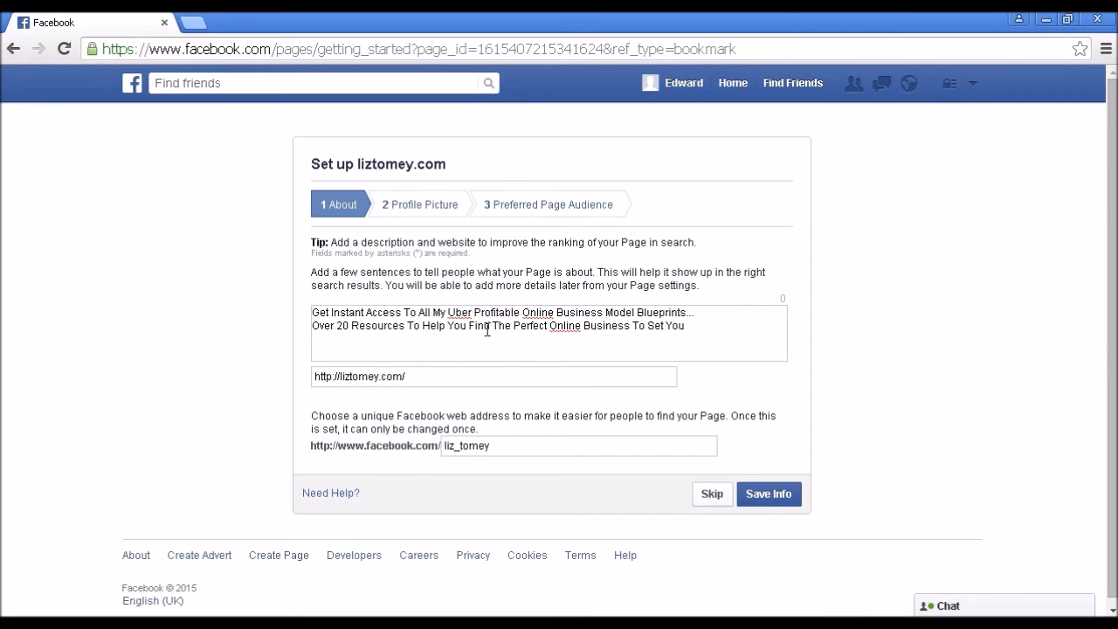
# - Remove the word "Uber" from the page description and submit the About info again
pyautogui.click(448, 311)
pyautogui.moveTo(467, 312); pyautogui.dragTo(474, 311)
pyautogui.click(474, 312)
pyautogui.press('Delete')
pyautogui.press('Delete')
pyautogui.press('Delete')
pyautogui.press('Delete')
pyautogui.press('Delete')
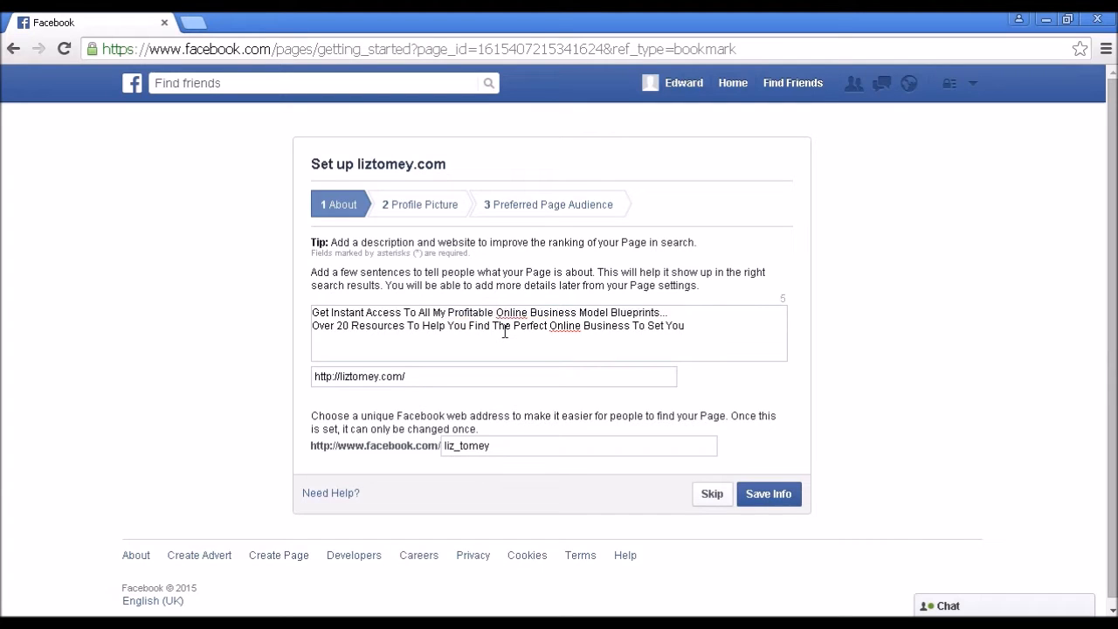
pyautogui.click(773, 496)
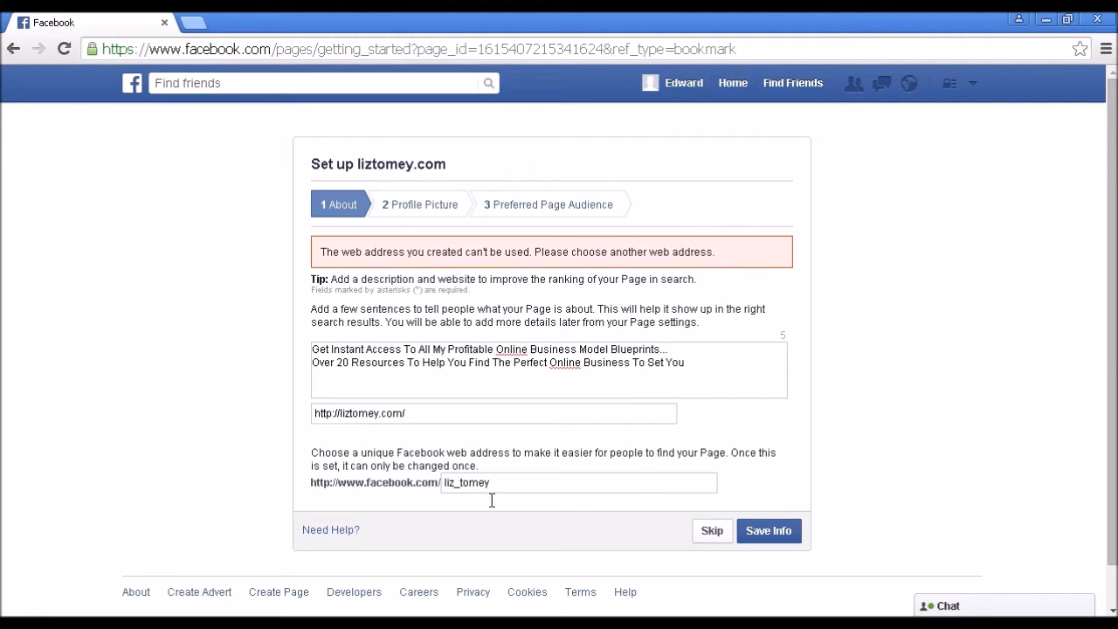
# - Remove the underscore from the Facebook web address to make it liztomey, and save the info
pyautogui.click(456, 482)
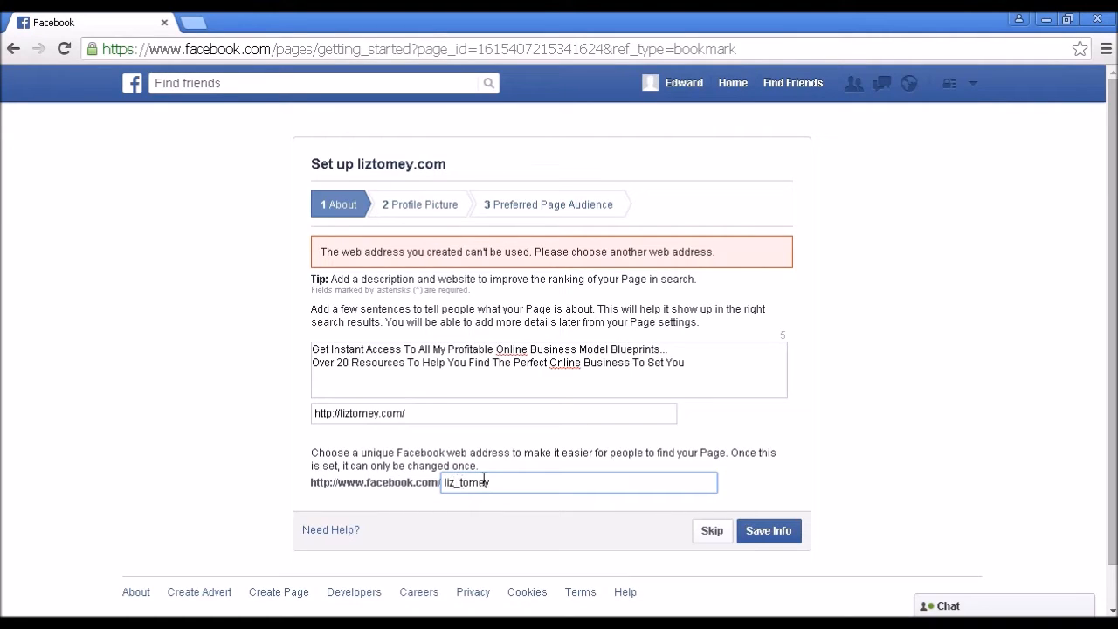
pyautogui.press('Delete')
pyautogui.click(765, 534)
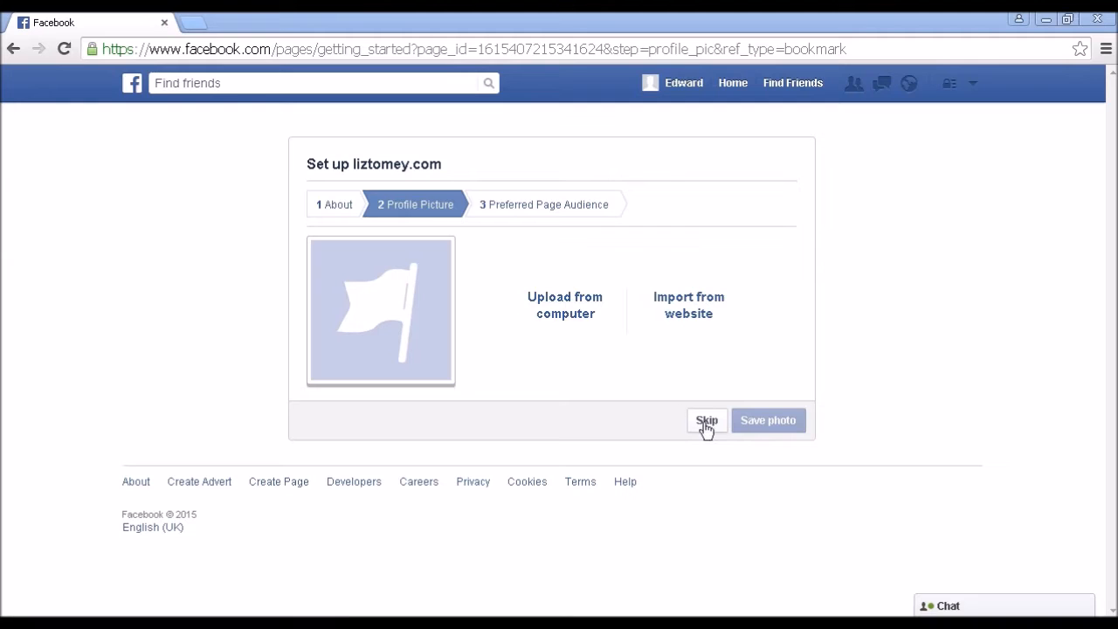
# - Upload liz_180.jpg from the computer as the profile picture and continue to the preferred audience setup
pyautogui.click(575, 317)
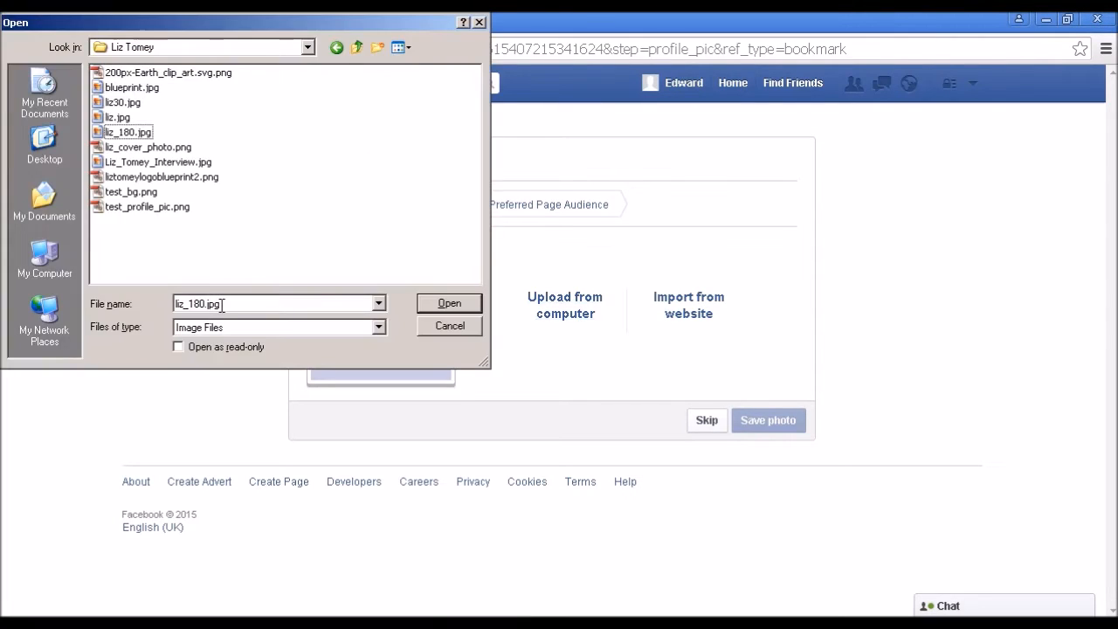
pyautogui.doubleClick(222, 304)
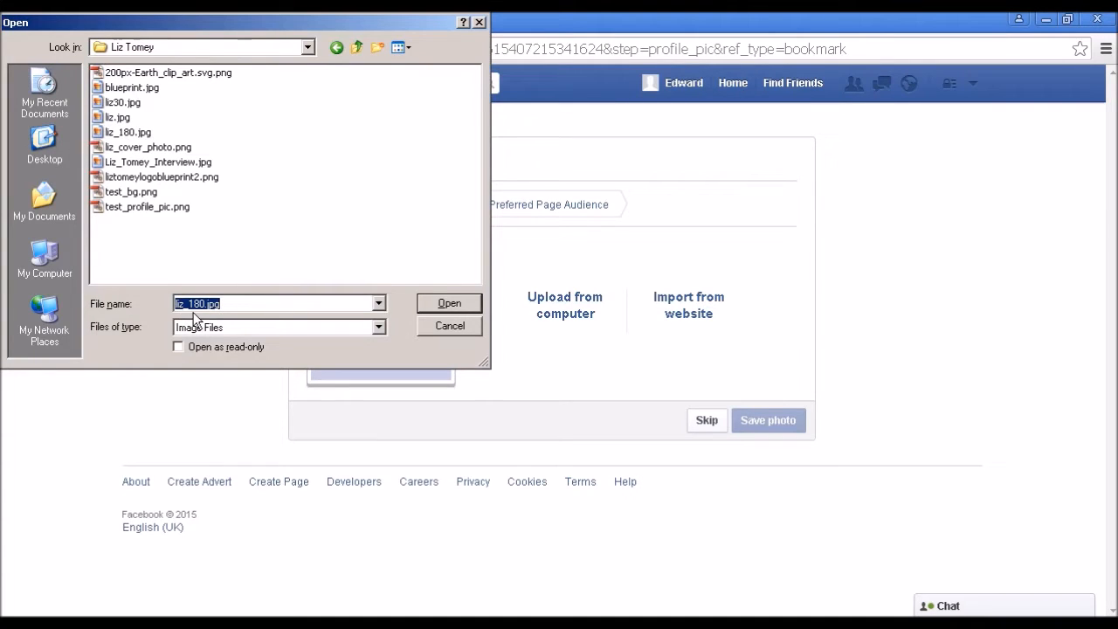
pyautogui.click(446, 304)
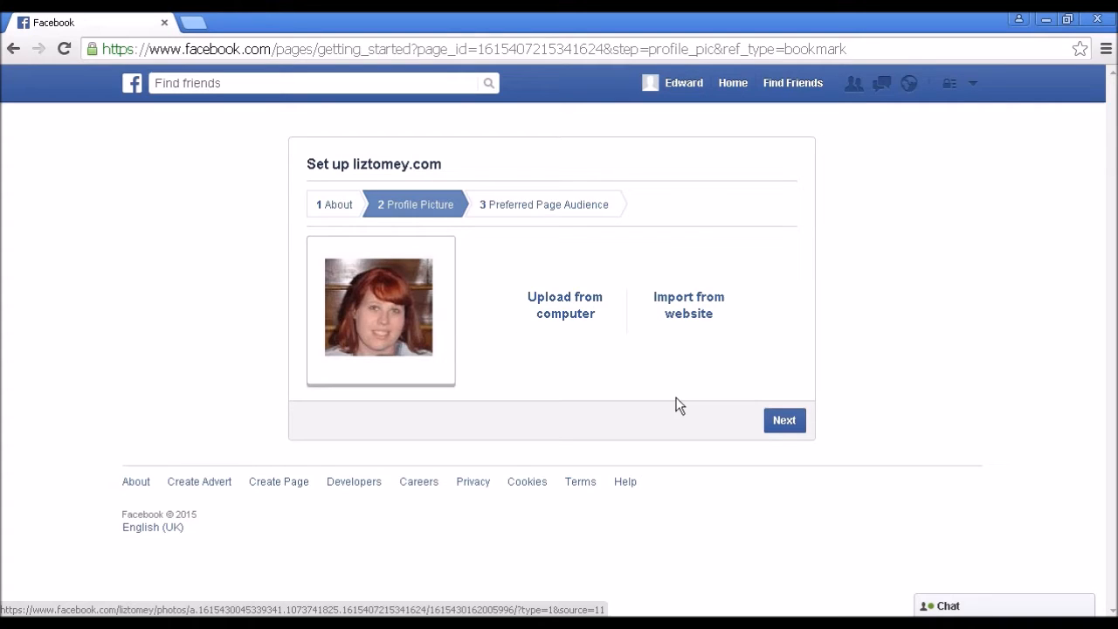
pyautogui.click(786, 422)
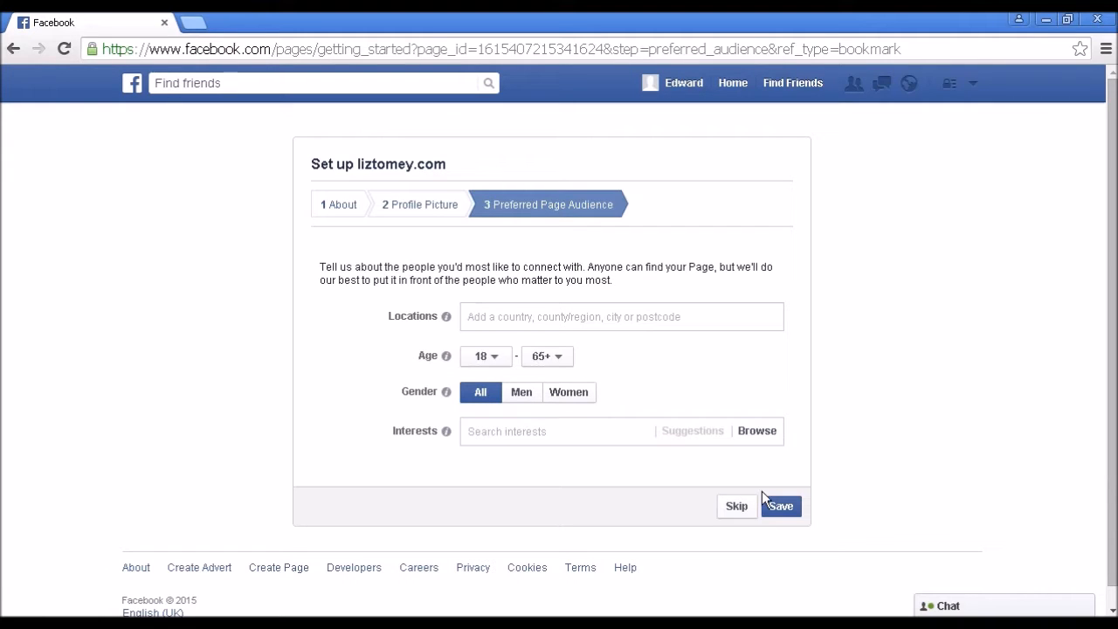
# - Browse the audience interest categories without choosing any, and skip the preferred page audience setup
pyautogui.click(757, 432)
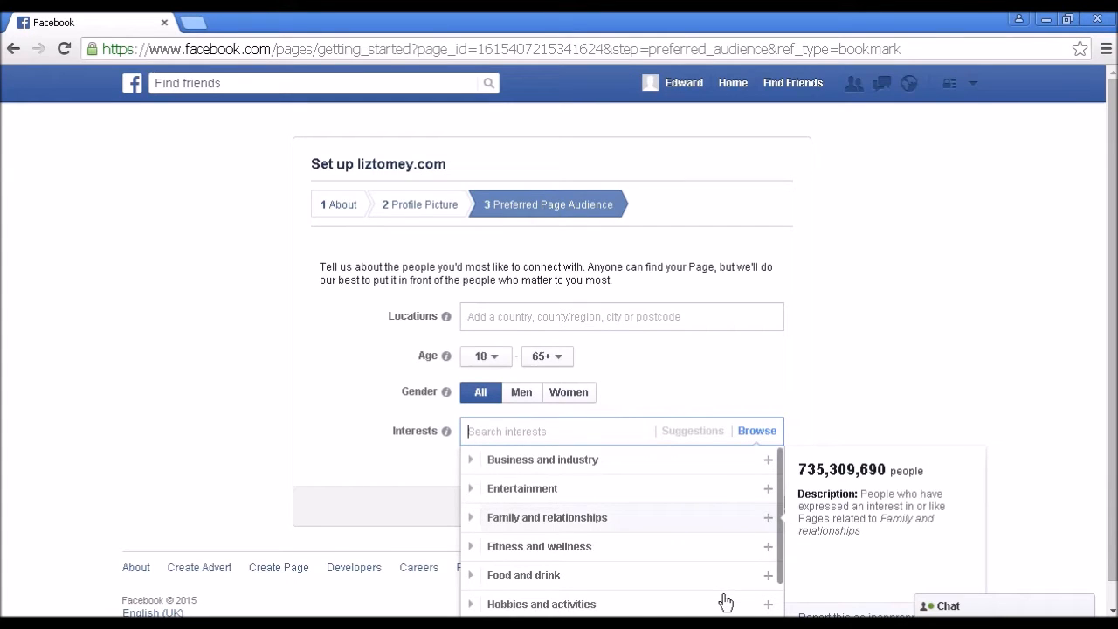
pyautogui.click(887, 318)
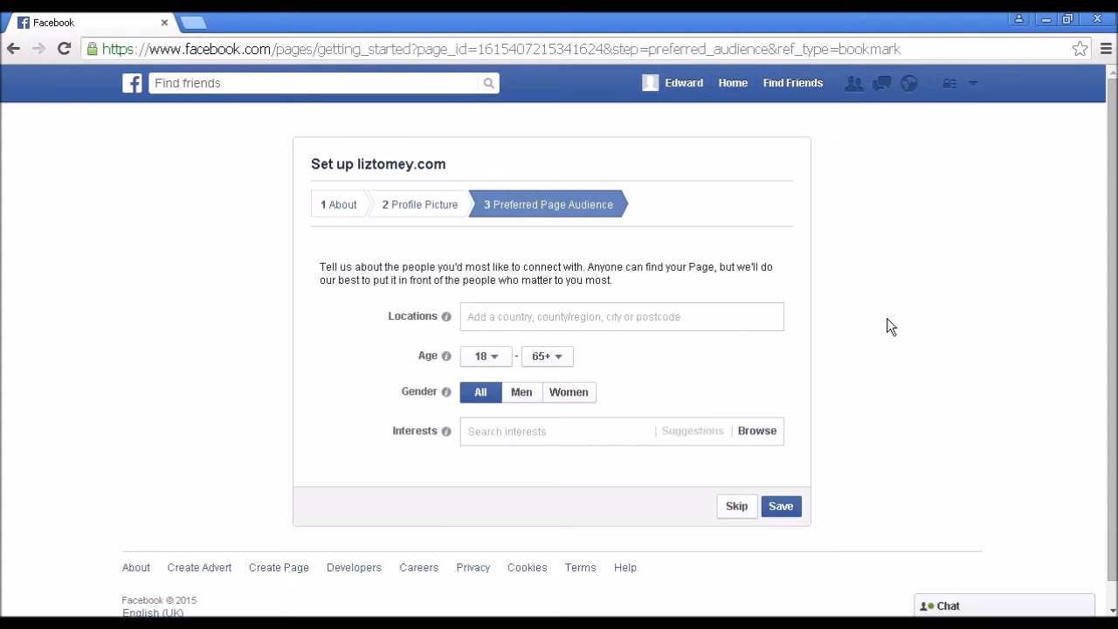
pyautogui.click(734, 509)
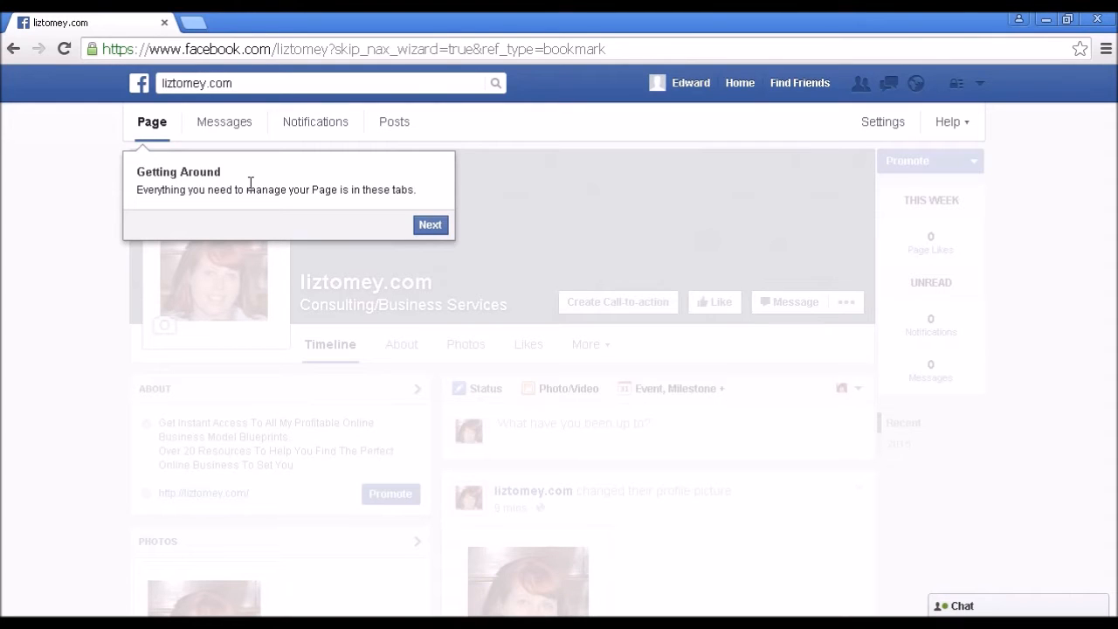
# - Go through the introductory page tour to its end, skipping the suggestion to like the page
pyautogui.click(429, 226)
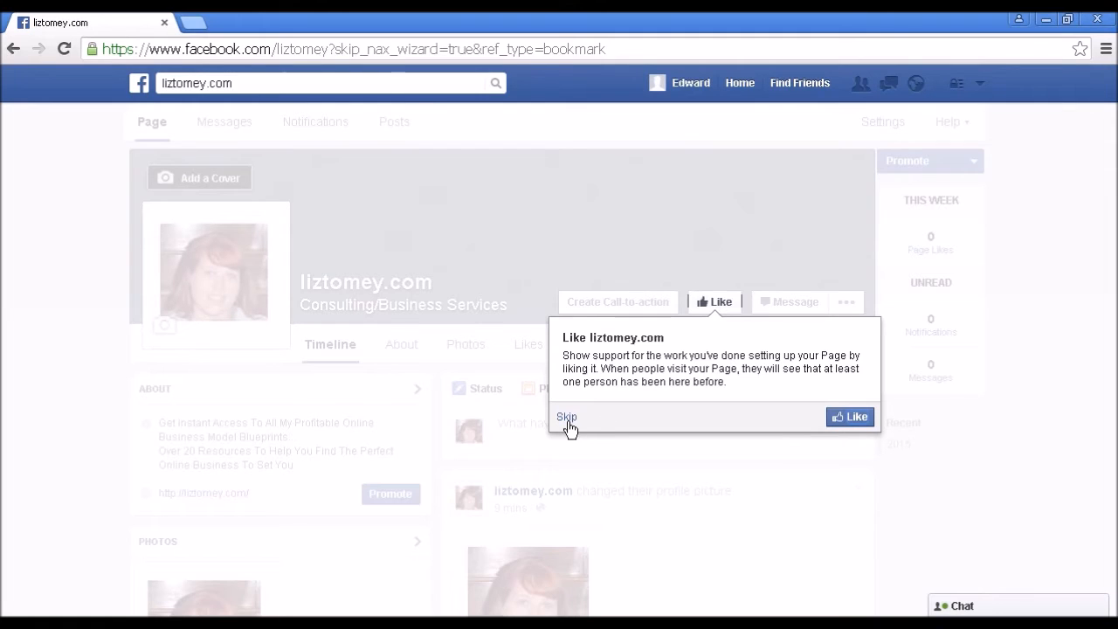
pyautogui.click(567, 417)
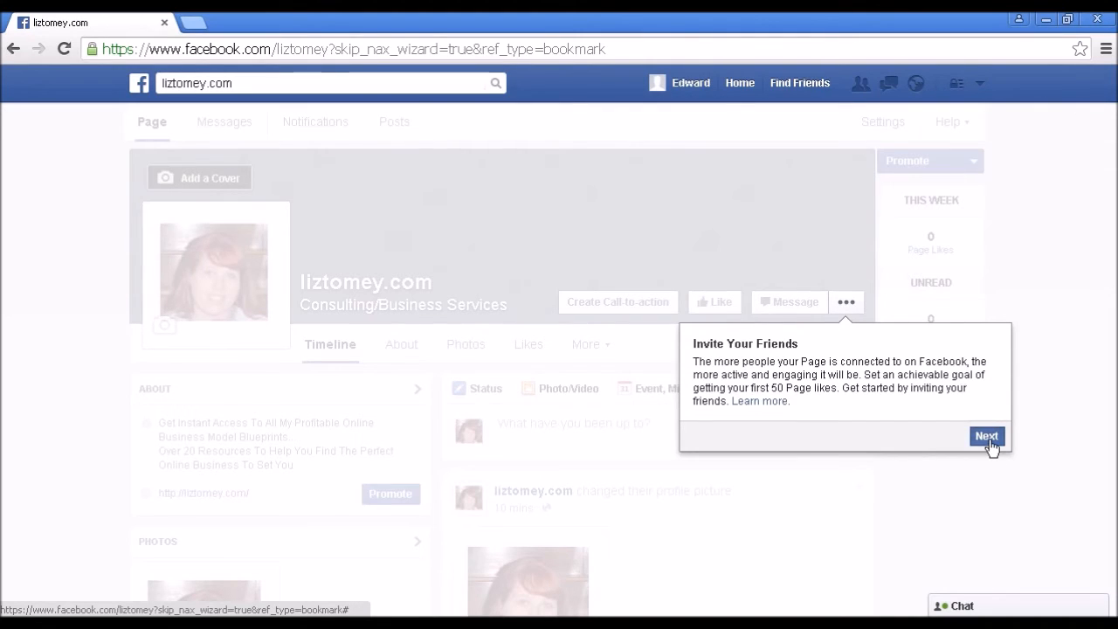
pyautogui.click(988, 437)
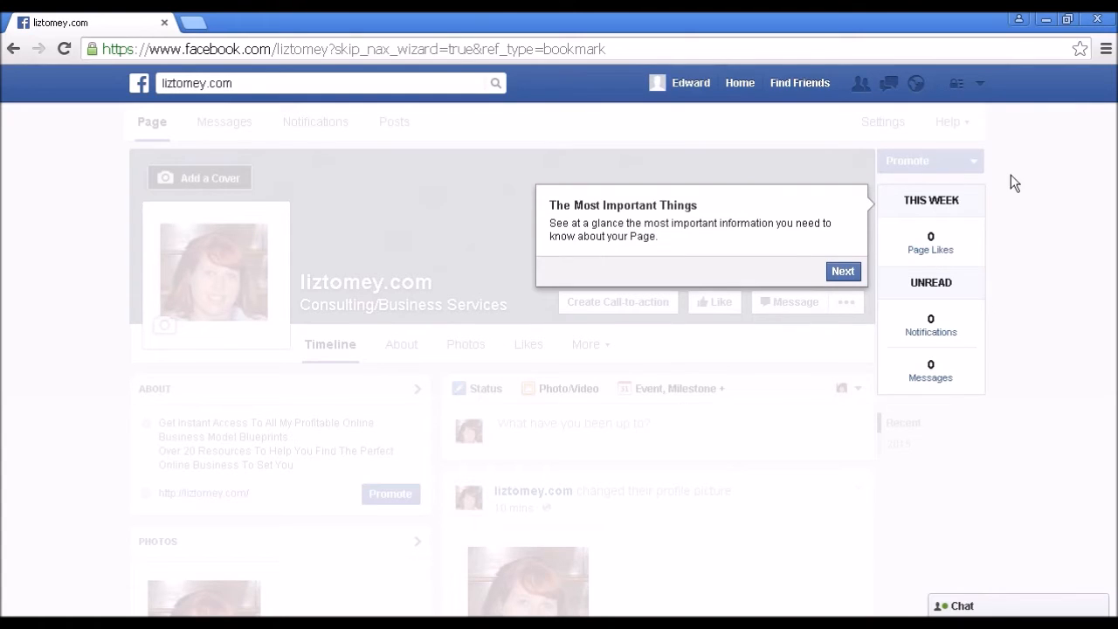
pyautogui.click(842, 273)
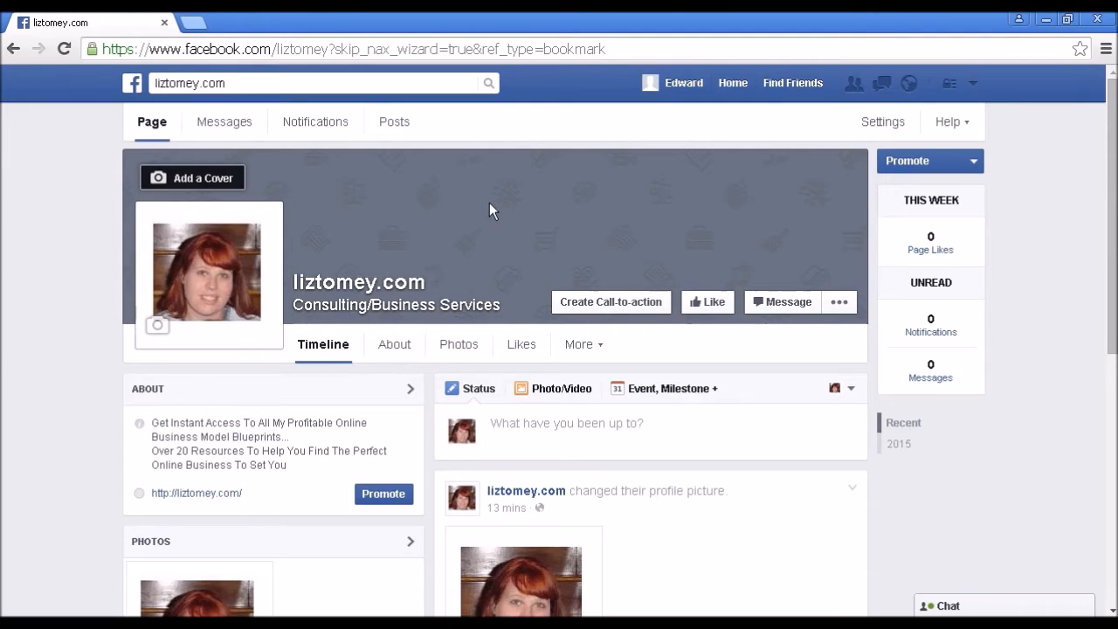
# - Upload liz_cover_photo.png as the page's cover photo and save the changes
pyautogui.click(190, 179)
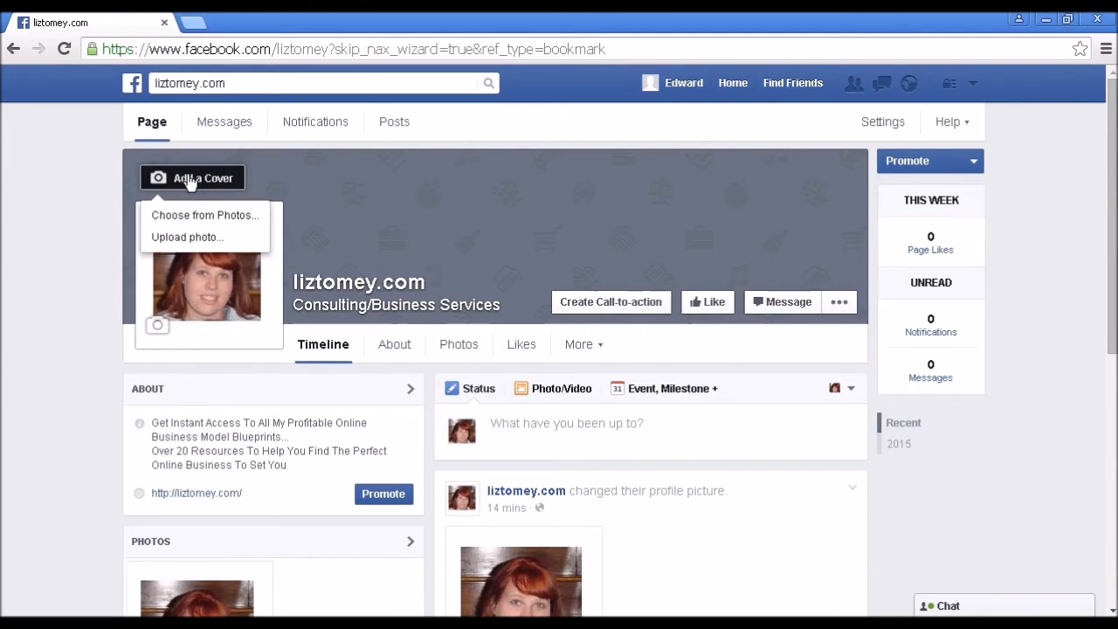
pyautogui.click(166, 245)
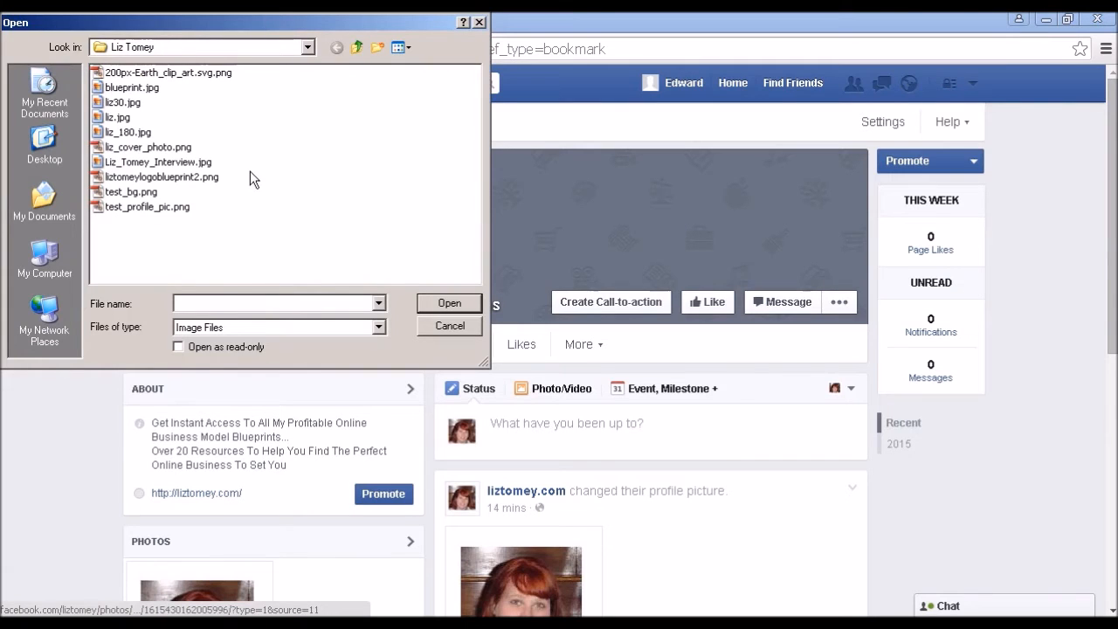
pyautogui.click(189, 151)
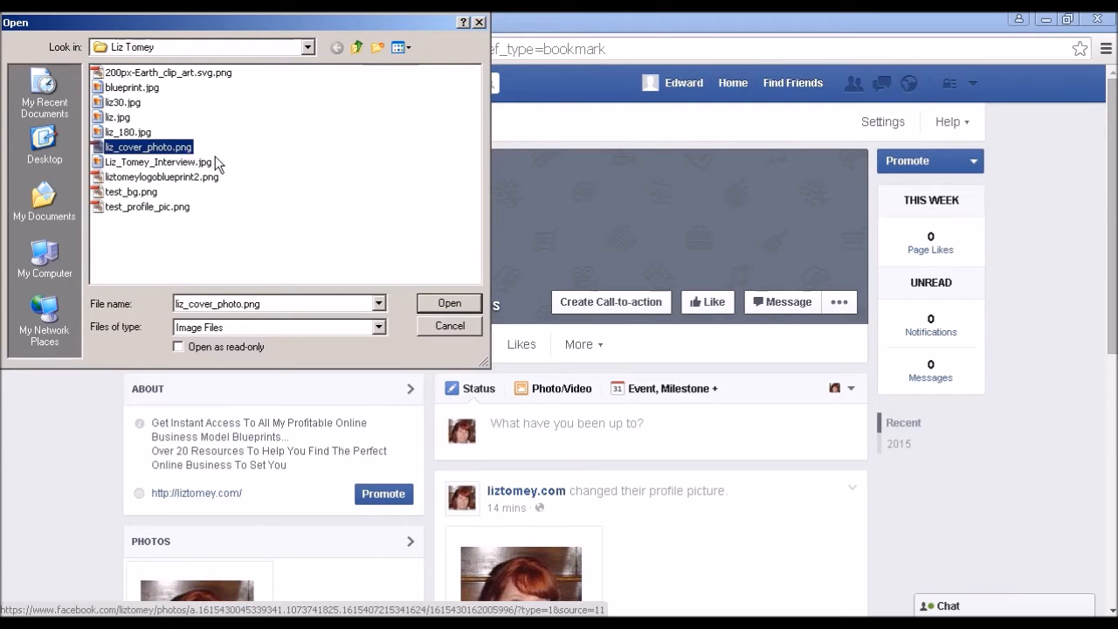
pyautogui.click(450, 303)
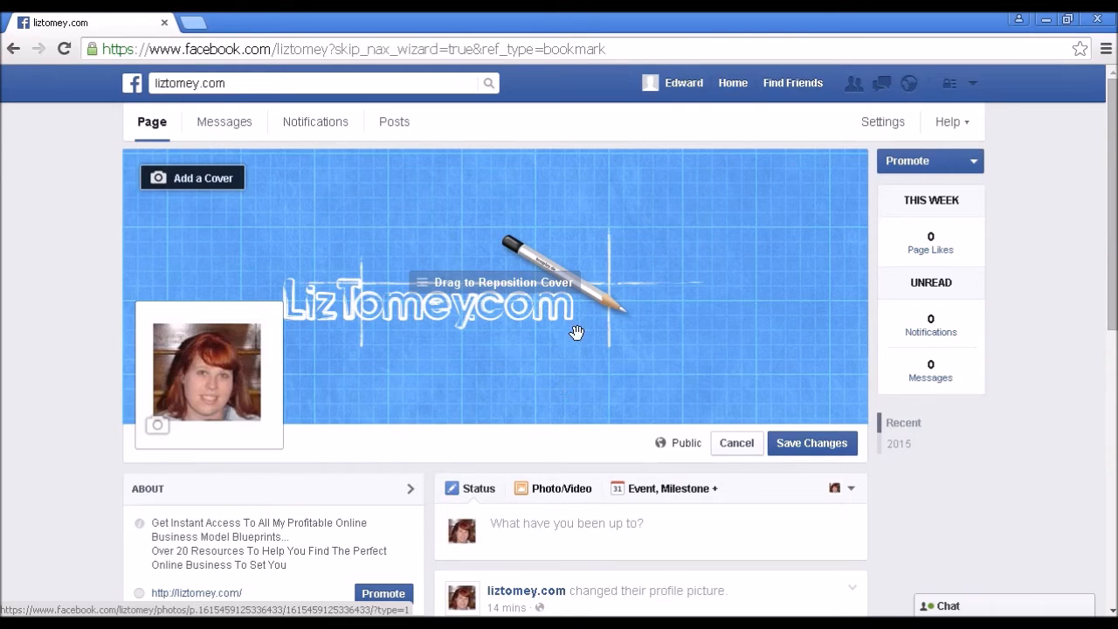
pyautogui.click(813, 449)
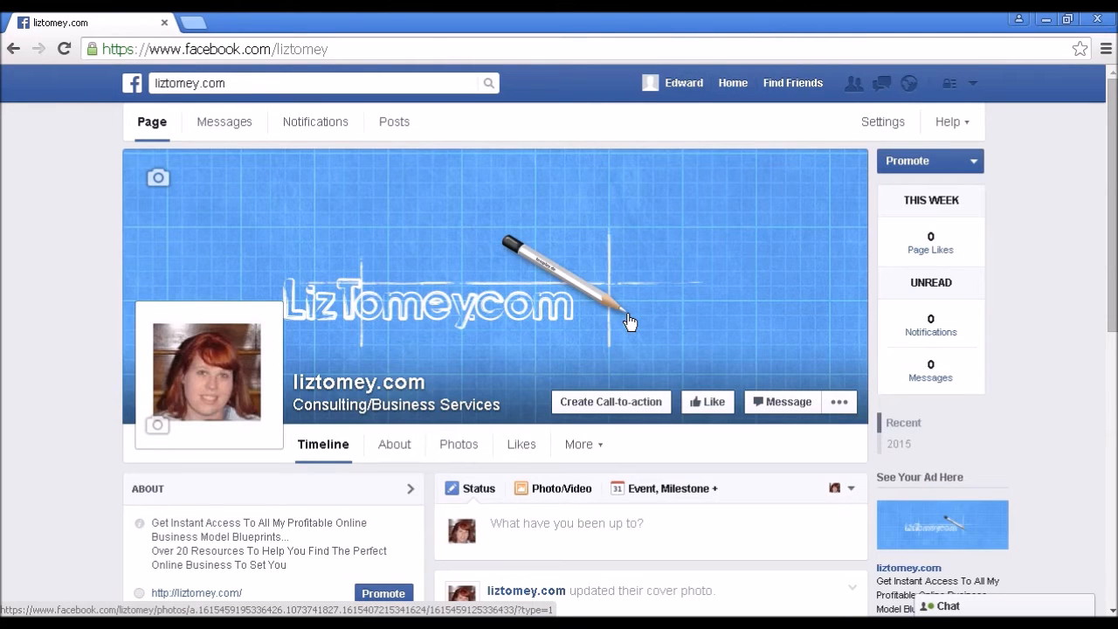
# - In the page info, reword the end of the short description to "Find The Perfect Online Business for You" and save the changes
pyautogui.click(394, 445)
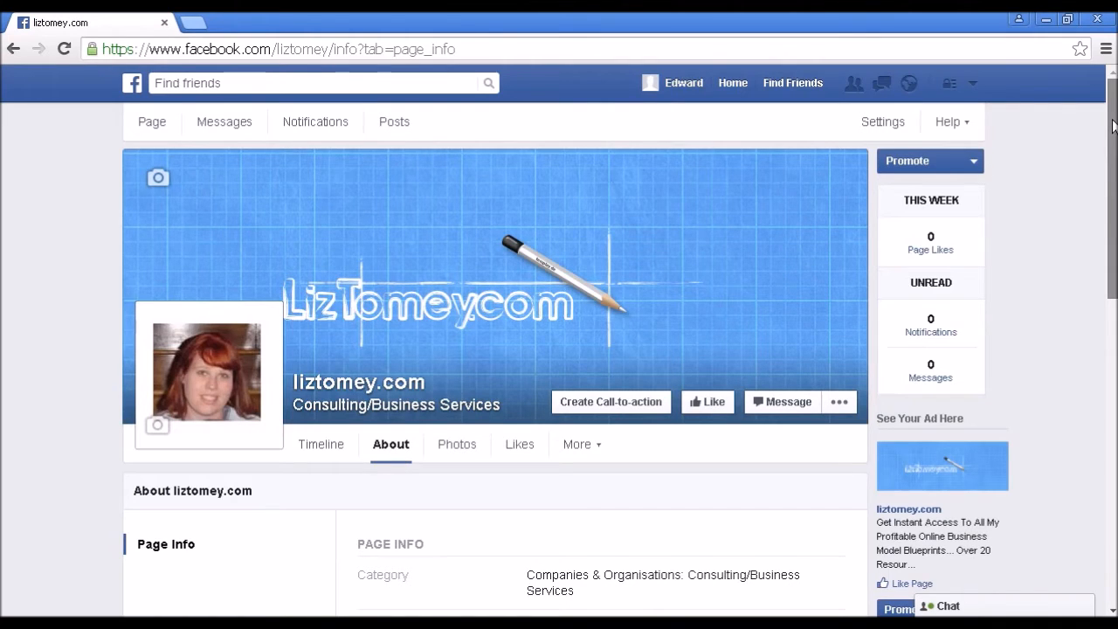
pyautogui.moveTo(1114, 176); pyautogui.dragTo(1113, 254)
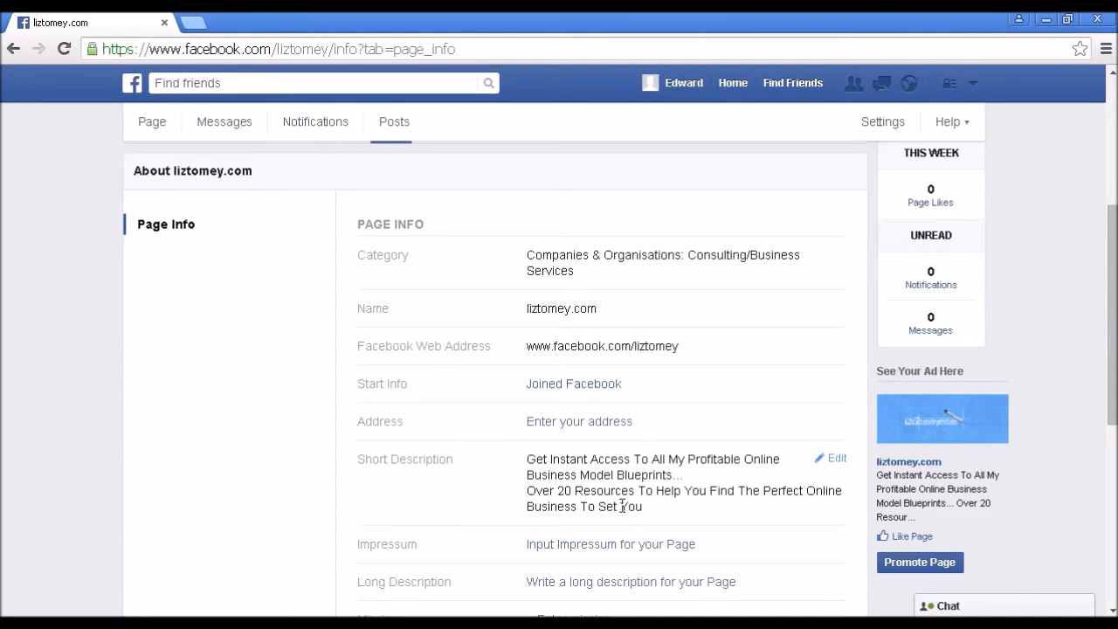
pyautogui.click(837, 461)
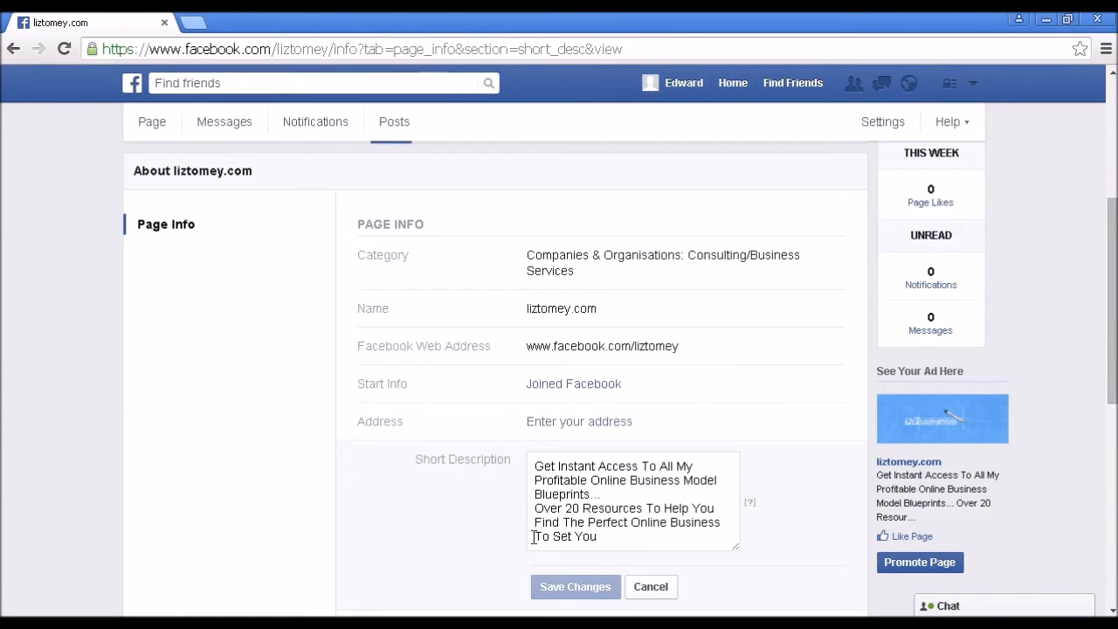
pyautogui.moveTo(534, 536); pyautogui.dragTo(582, 536)
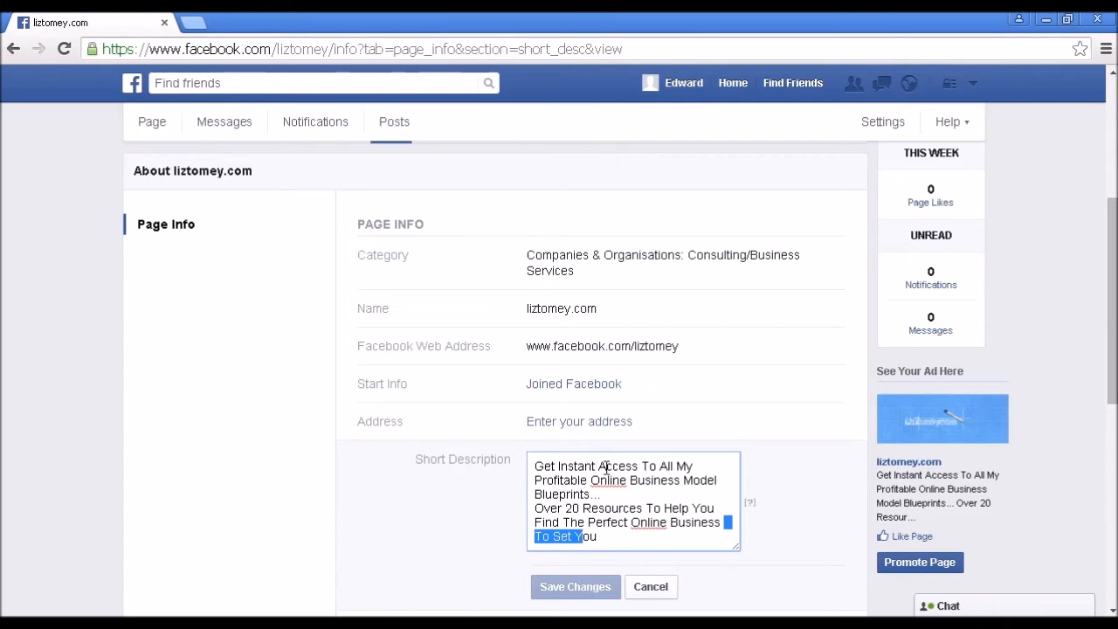
pyautogui.write('for ')
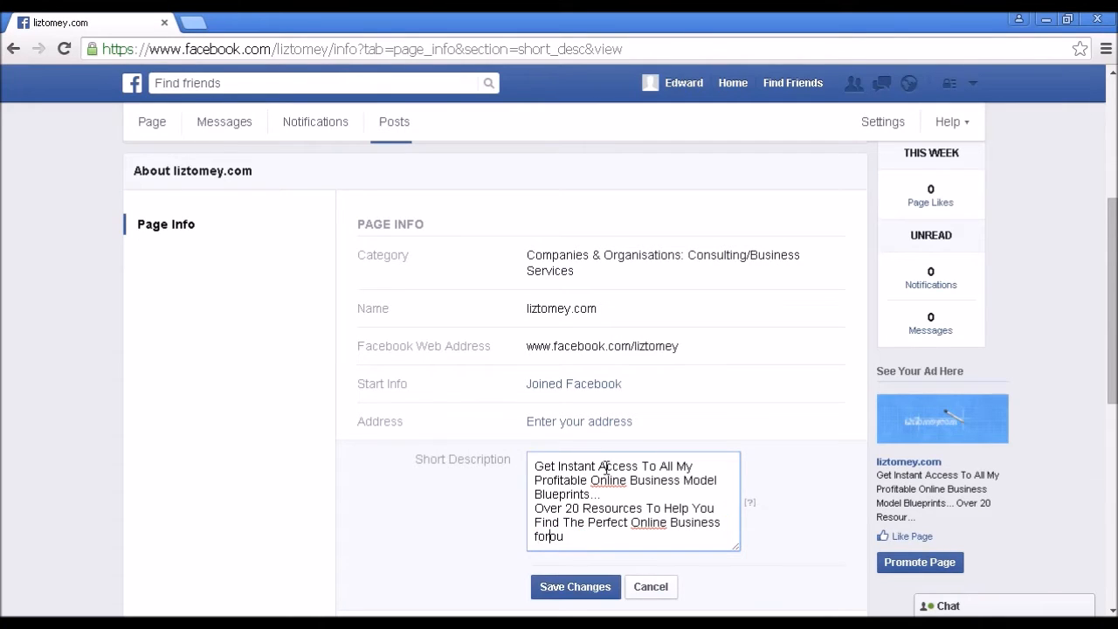
pyautogui.write('Yo')
pyautogui.click(581, 591)
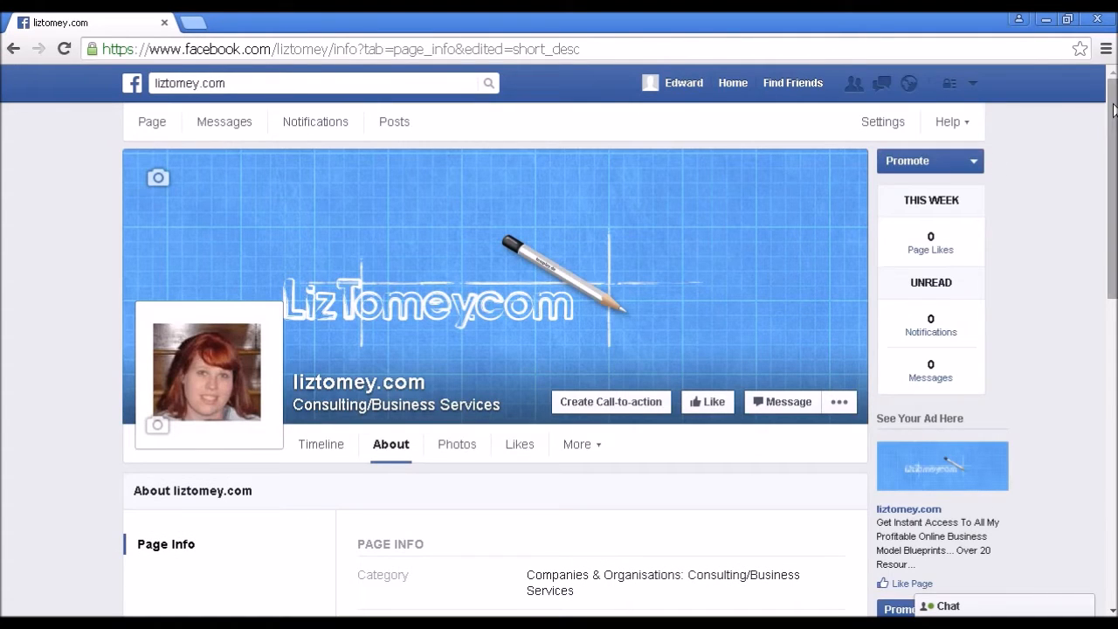
# - Review the remaining page info fields, from the short description down to the website and page ID
pyautogui.moveTo(1113, 109); pyautogui.dragTo(1111, 280)
pyautogui.scroll(-3, 1054, 339)
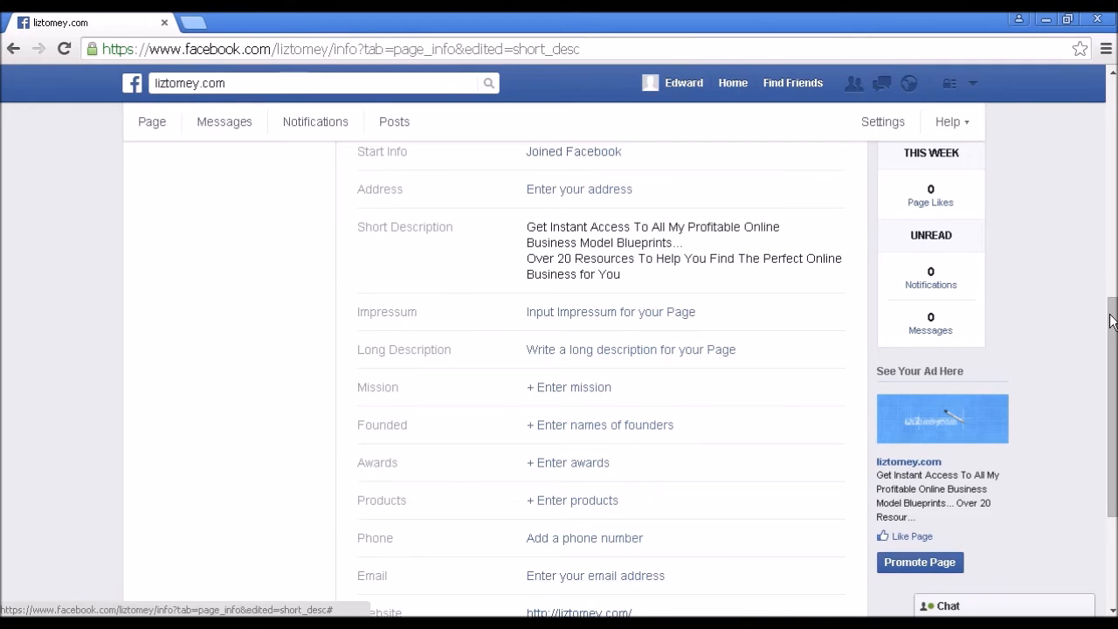
pyautogui.moveTo(1111, 389); pyautogui.dragTo(1104, 409)
pyautogui.scroll(-3, 1105, 416)
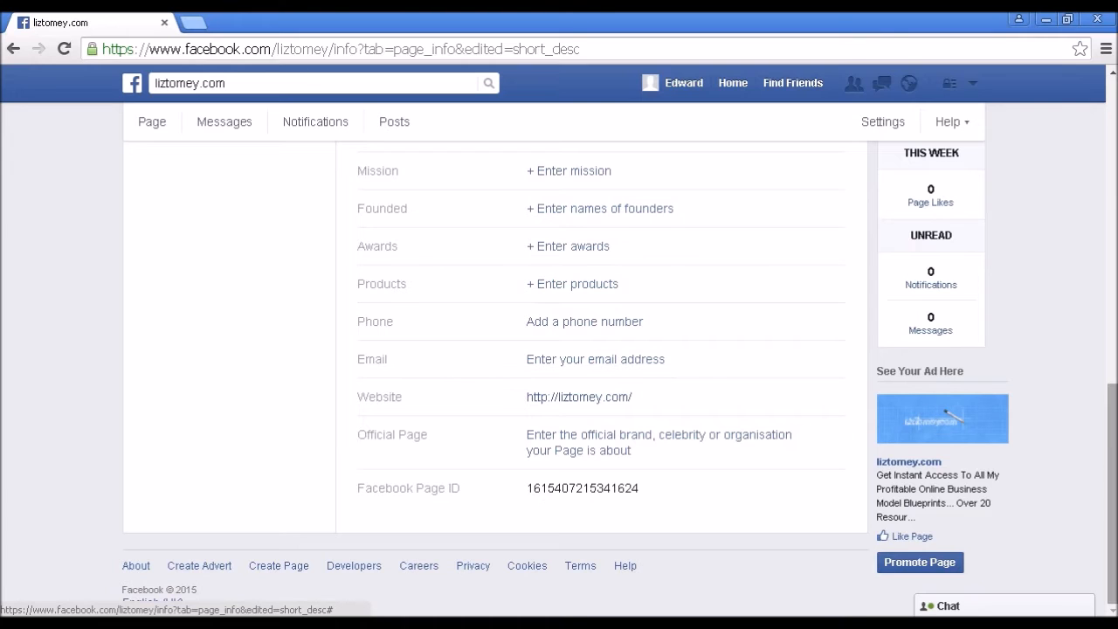
pyautogui.moveTo(1115, 438); pyautogui.dragTo(1105, 354)
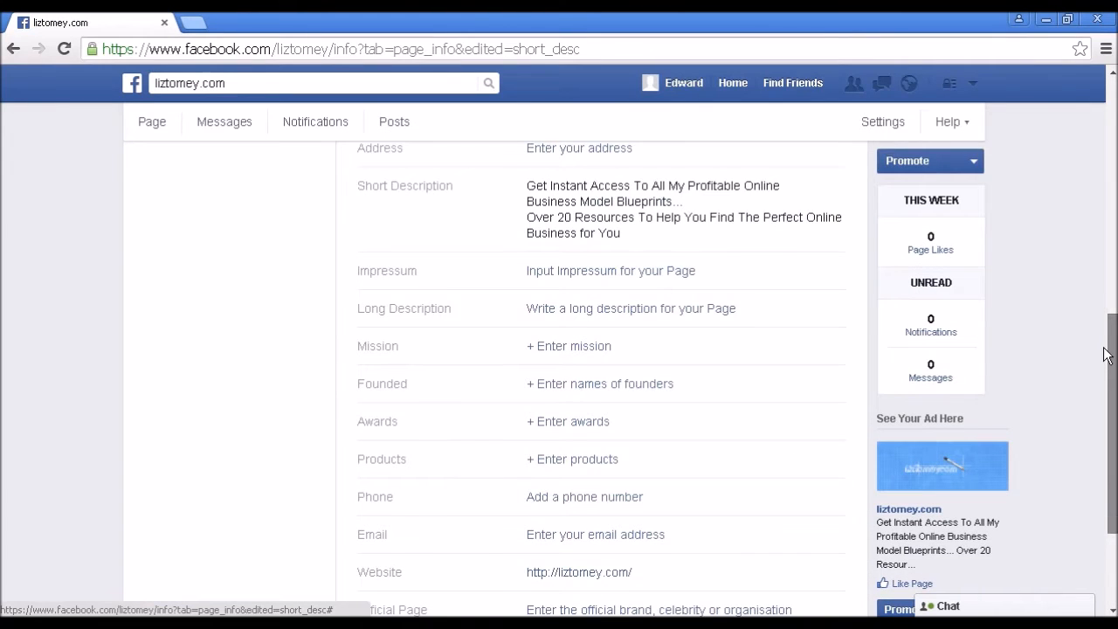
pyautogui.scroll(1, 1105, 354)
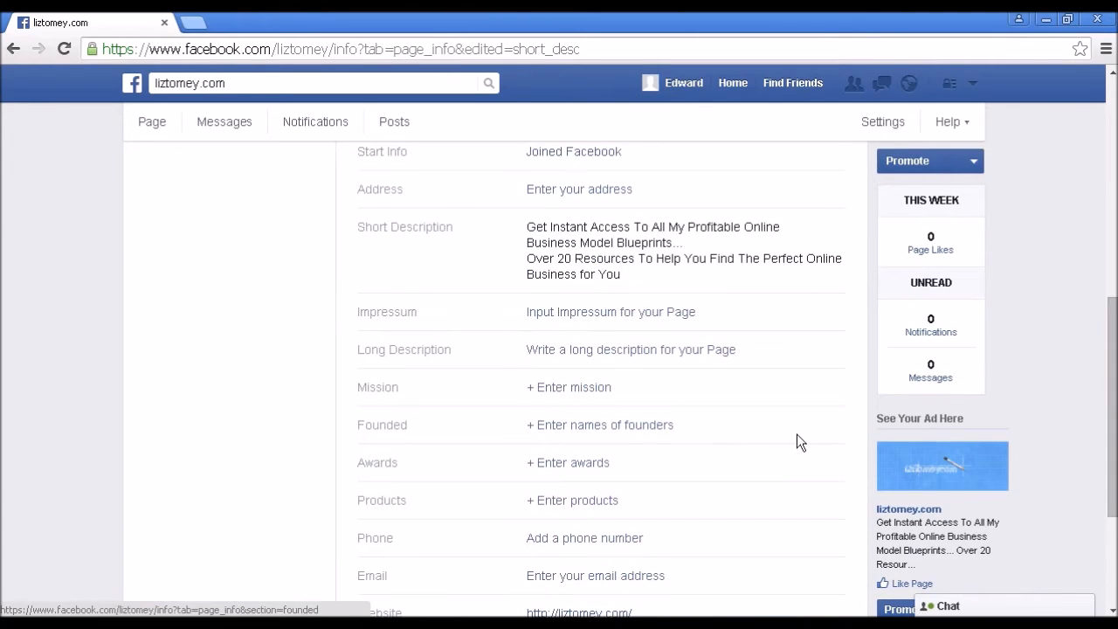
pyautogui.moveTo(788, 214)
pyautogui.click(834, 226)
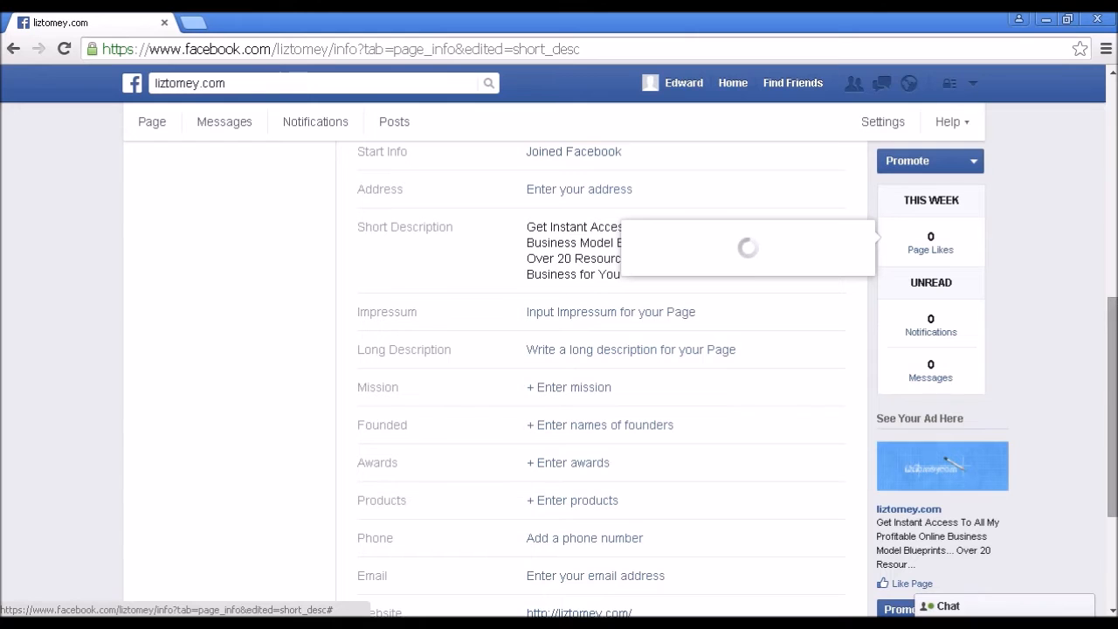
pyautogui.click(1114, 96)
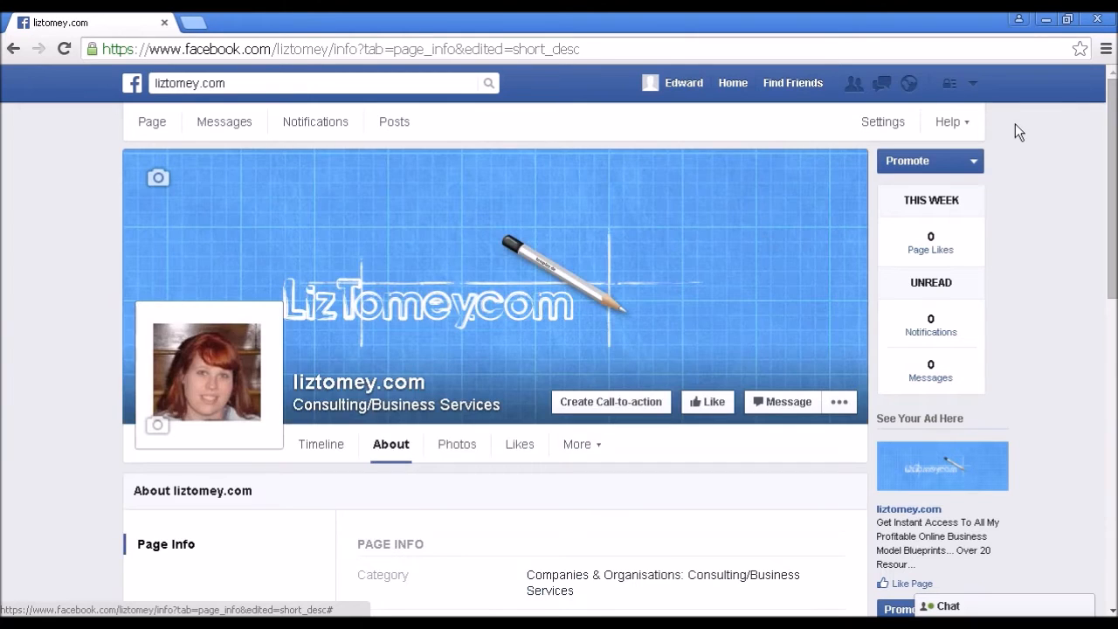
pyautogui.click(150, 127)
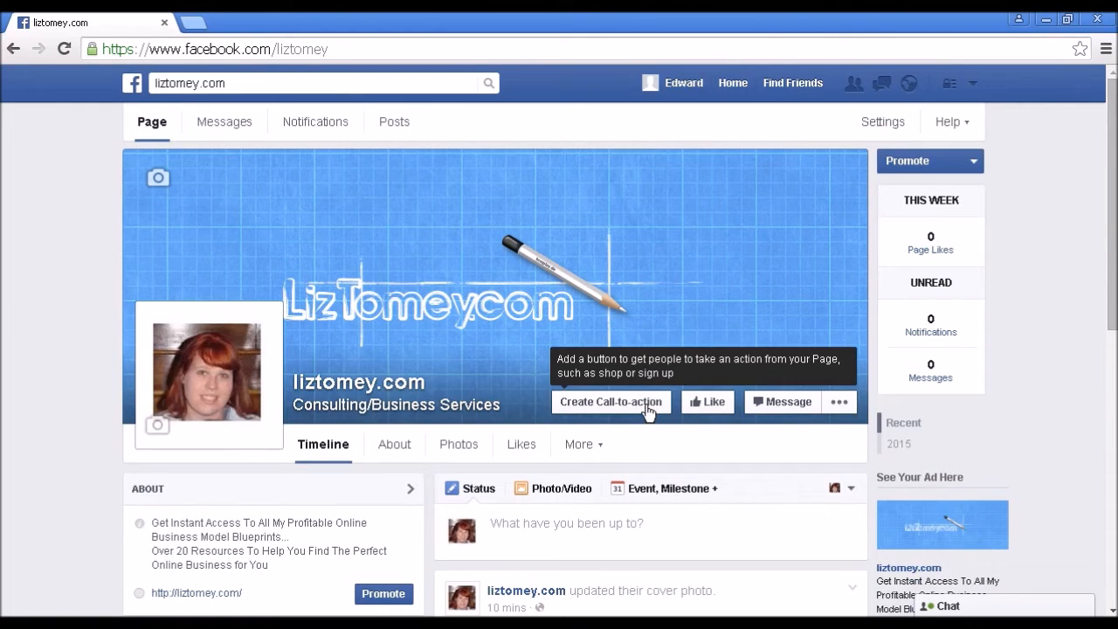
pyautogui.click(644, 410)
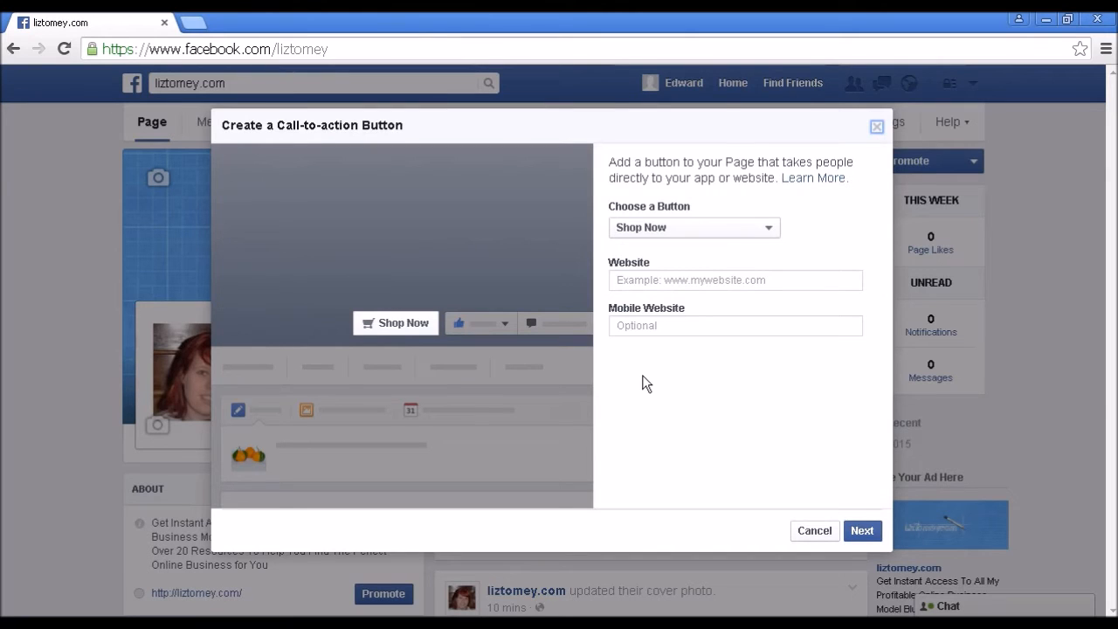
pyautogui.click(775, 232)
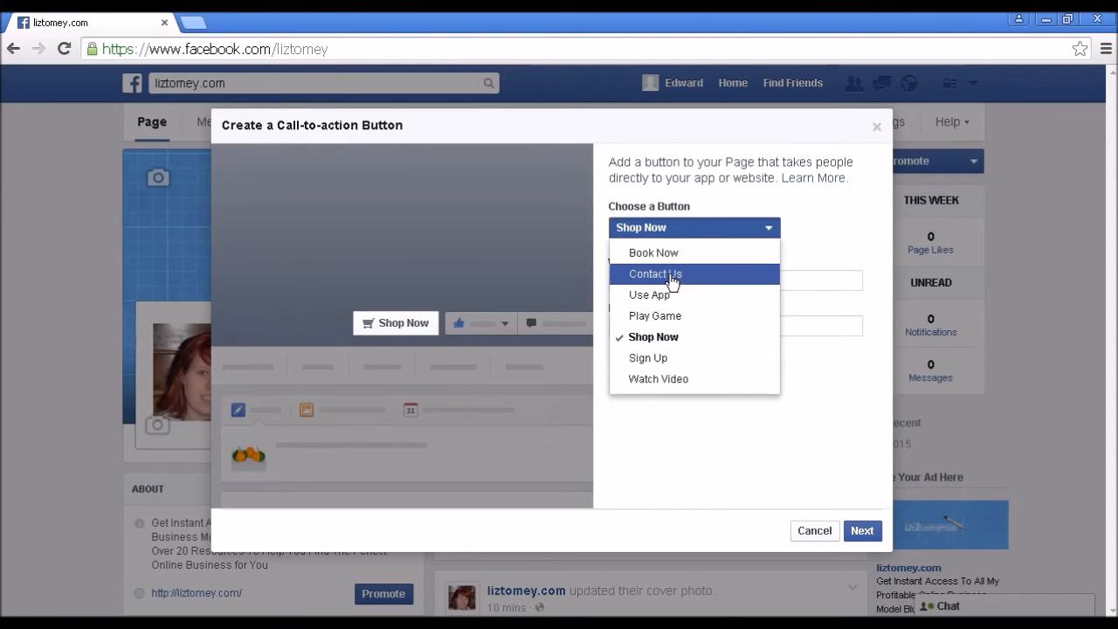
pyautogui.click(656, 359)
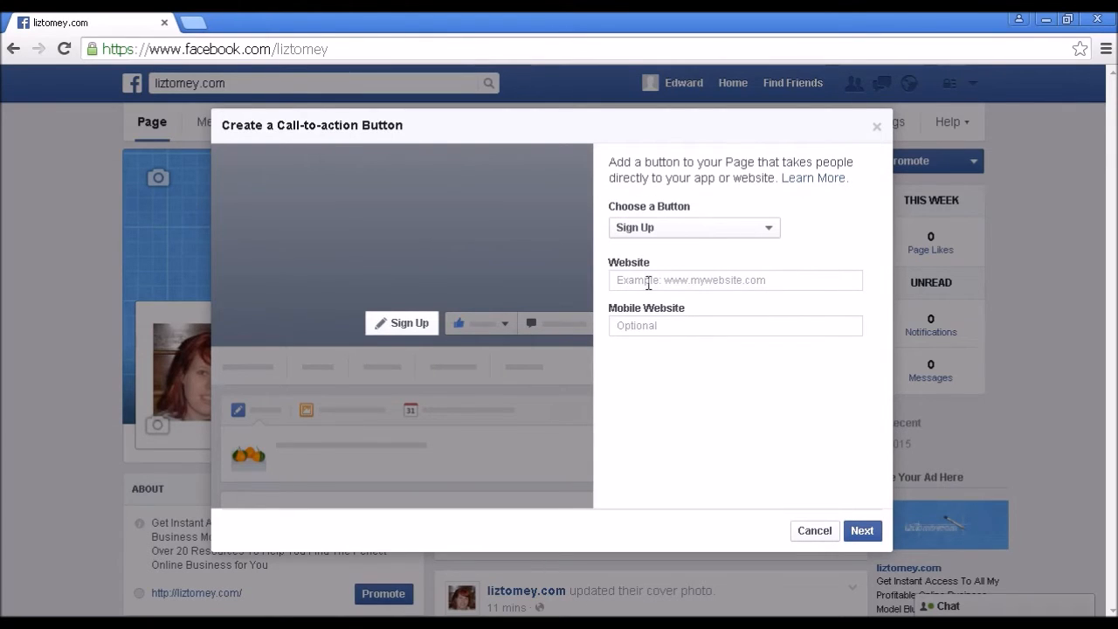
pyautogui.click(765, 280)
pyautogui.write('http://liztomey.com')
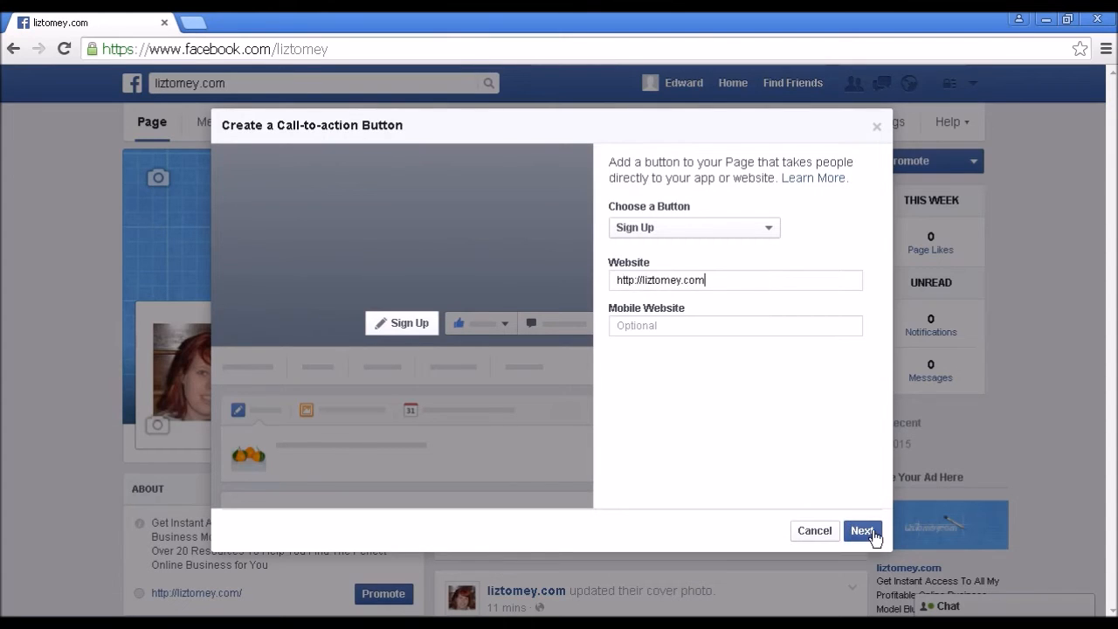
pyautogui.click(863, 532)
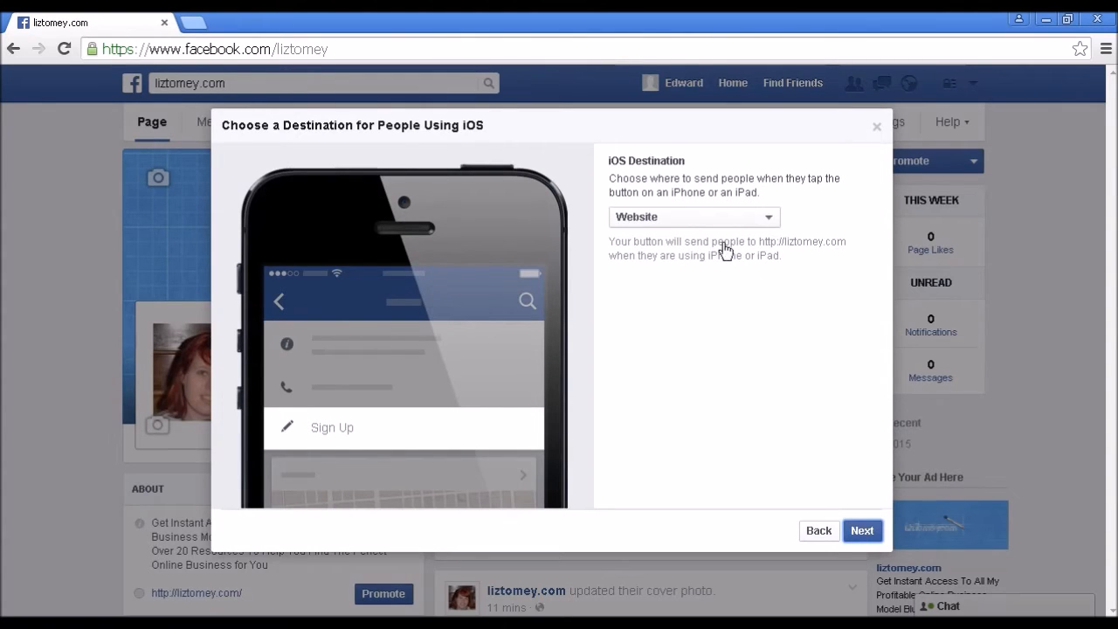
# - Keep Website as the iOS and Android destination, create the call-to-action button and finish its introductory tips
pyautogui.click(770, 221)
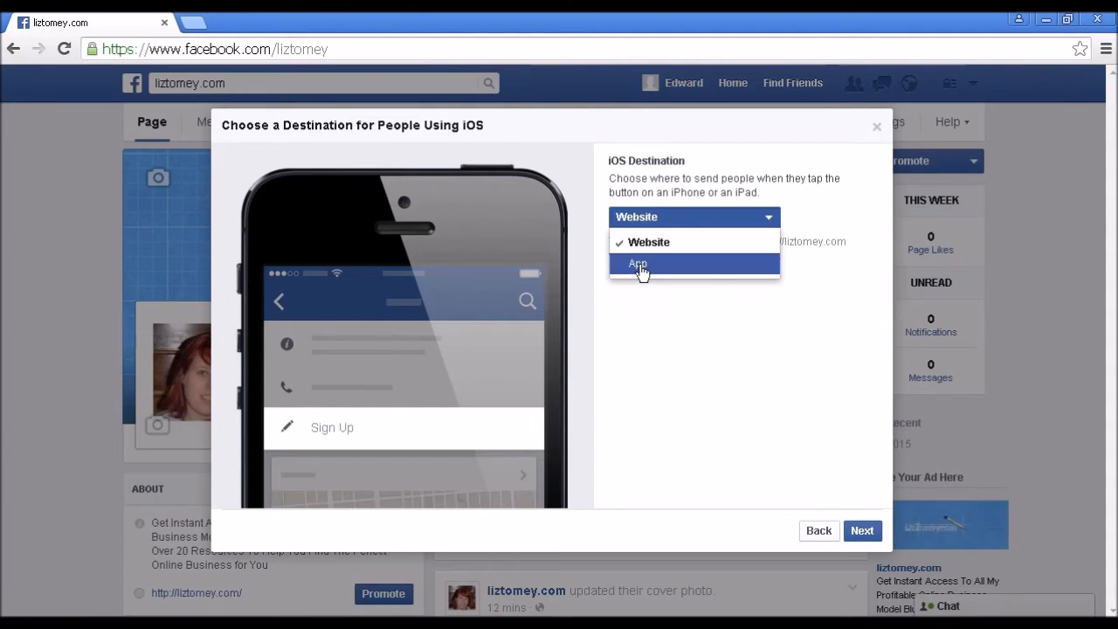
pyautogui.click(691, 242)
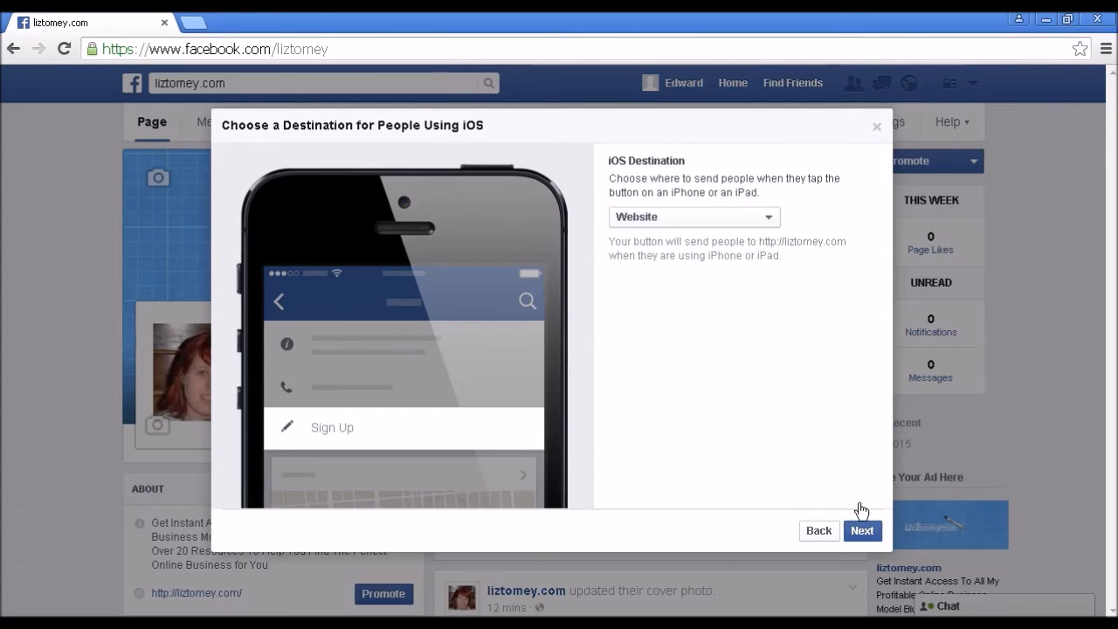
pyautogui.click(864, 535)
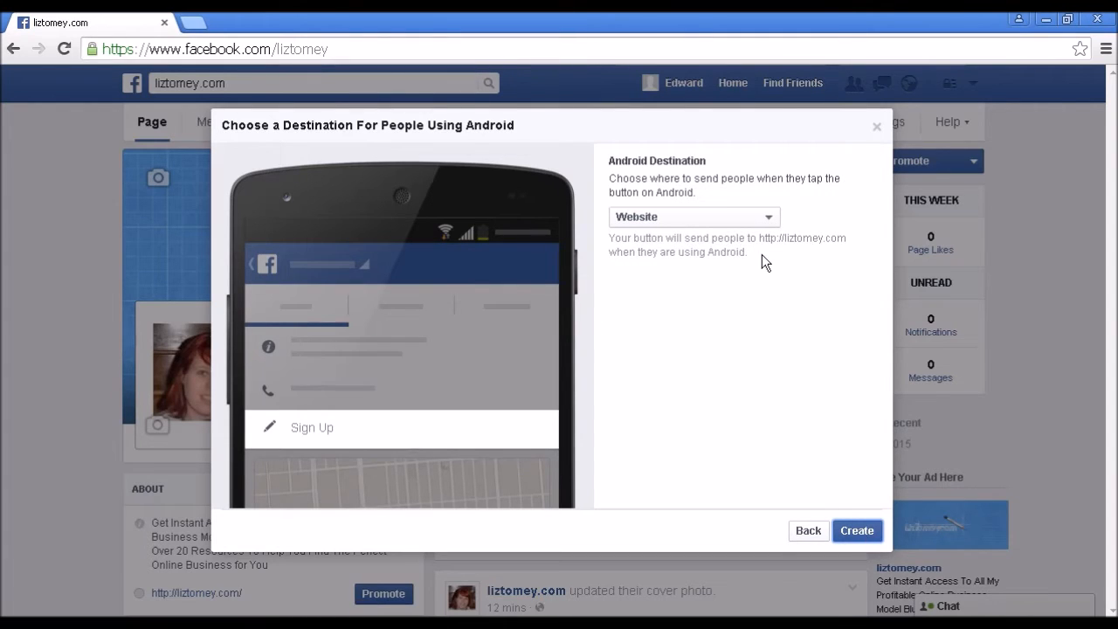
pyautogui.click(772, 218)
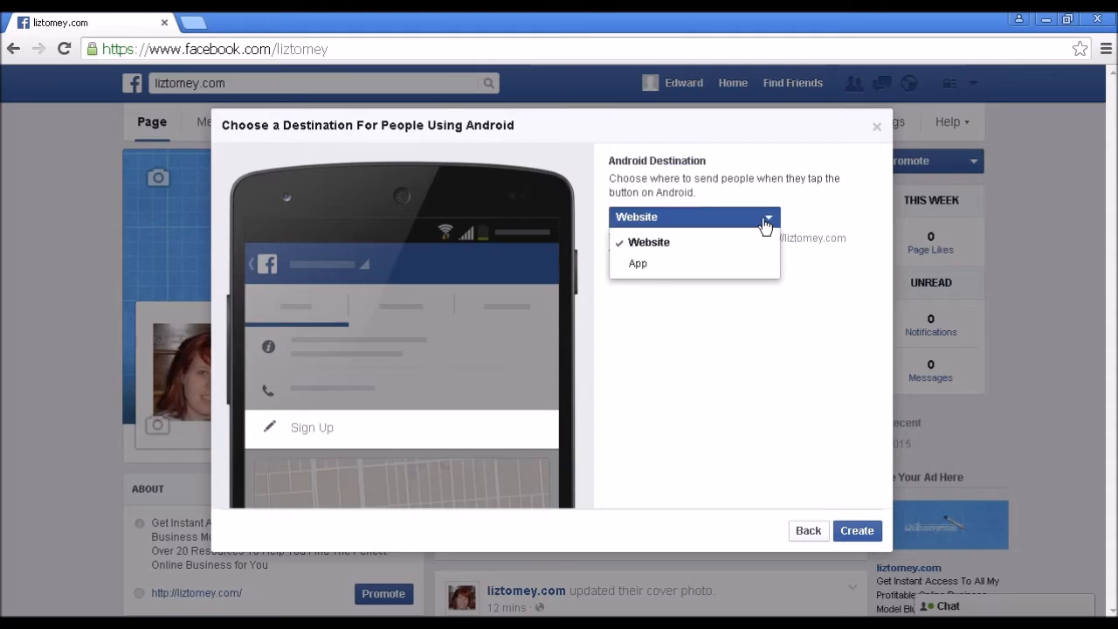
pyautogui.click(774, 215)
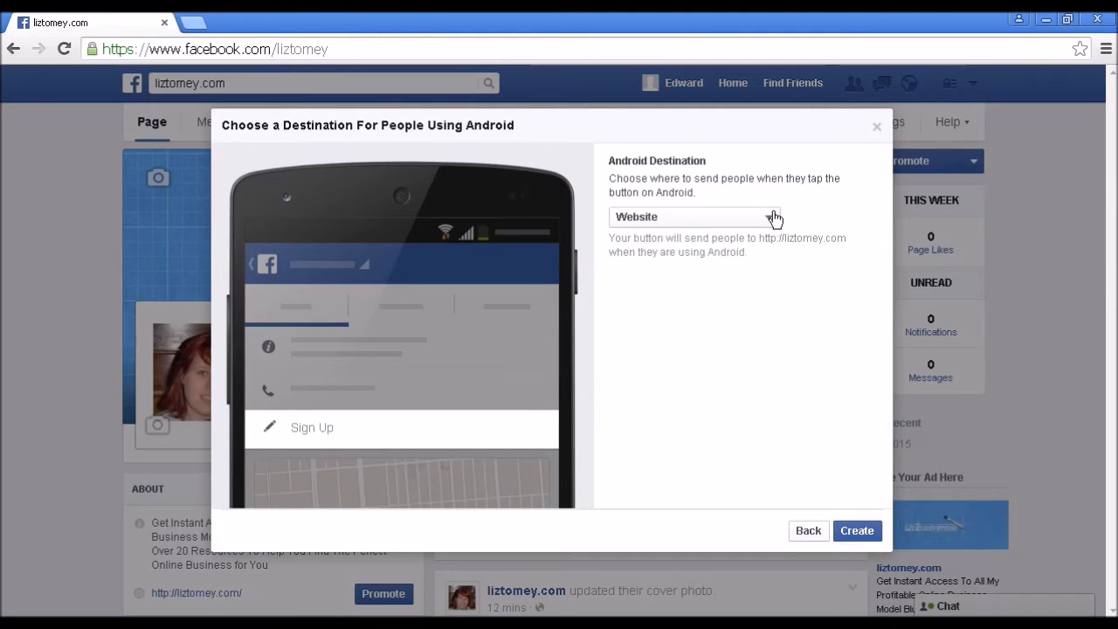
pyautogui.click(866, 536)
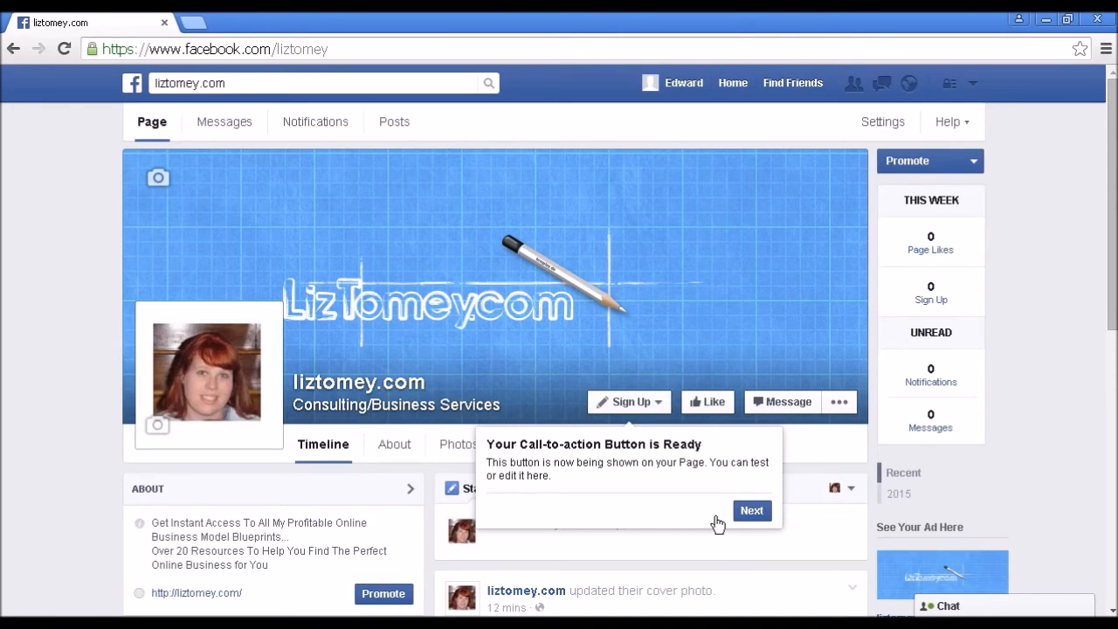
pyautogui.click(752, 516)
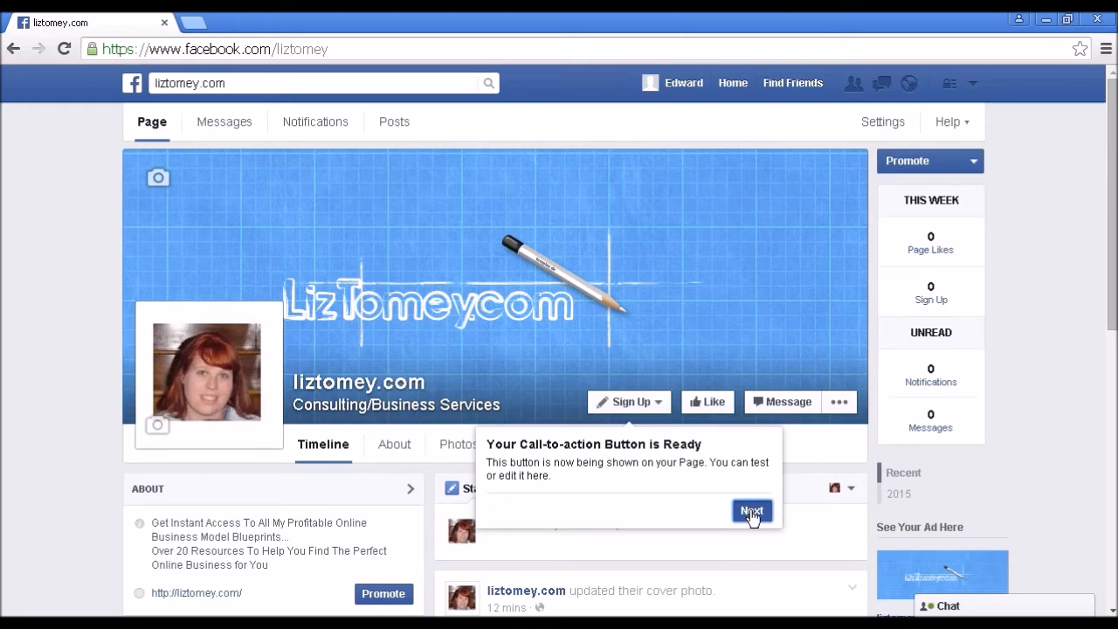
pyautogui.click(753, 511)
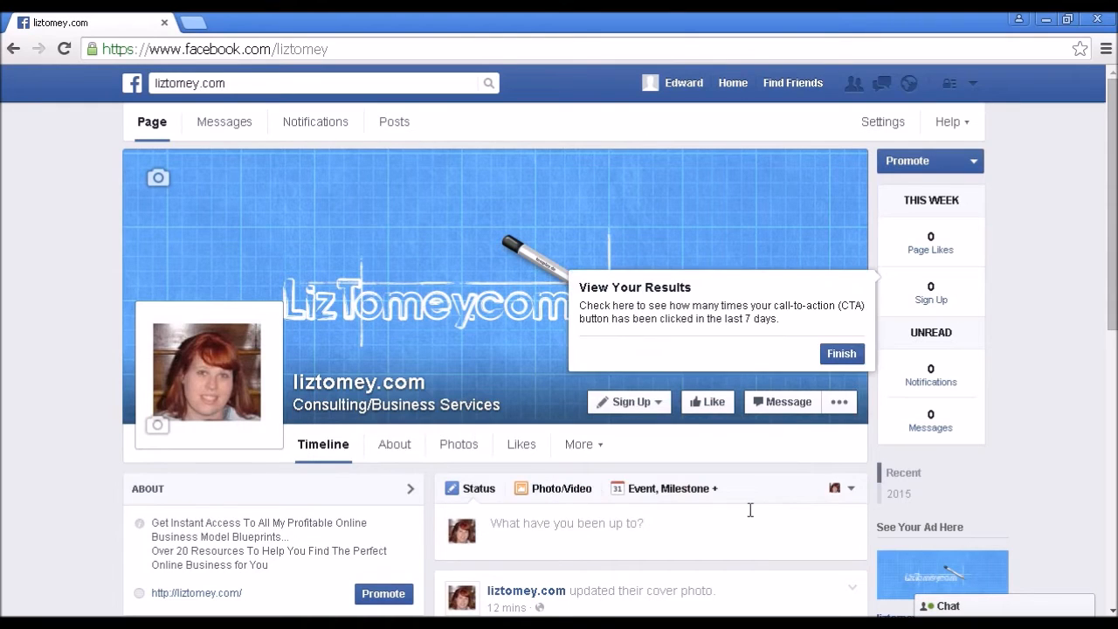
pyautogui.click(841, 355)
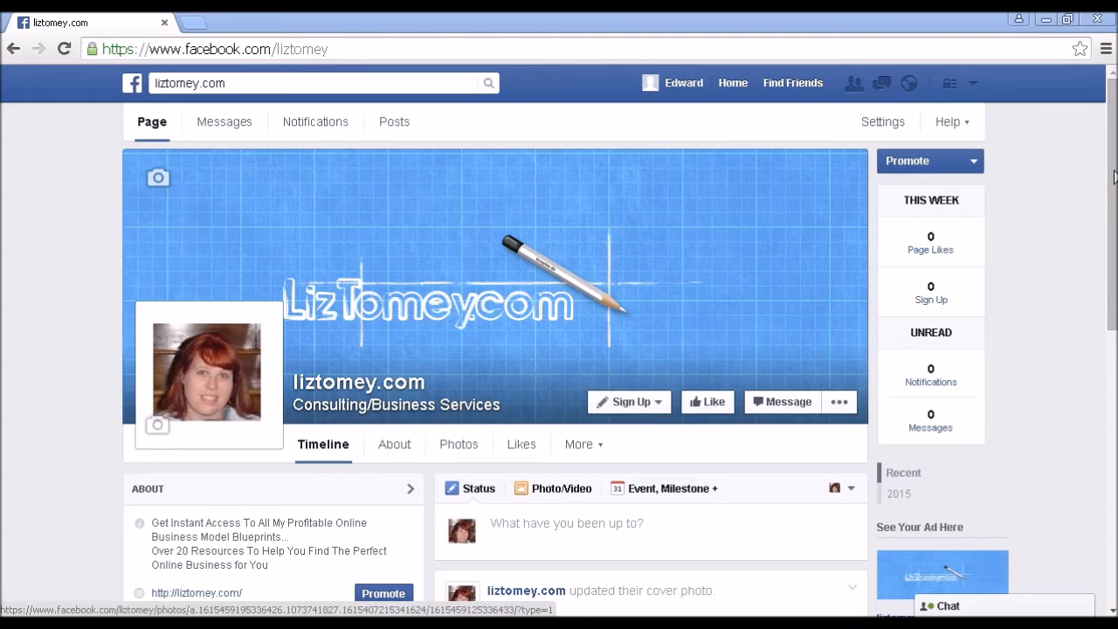
# - Write and publish the post "New facebook fan page" as the first visitor post to the page
pyautogui.moveTo(1115, 188); pyautogui.dragTo(1114, 449)
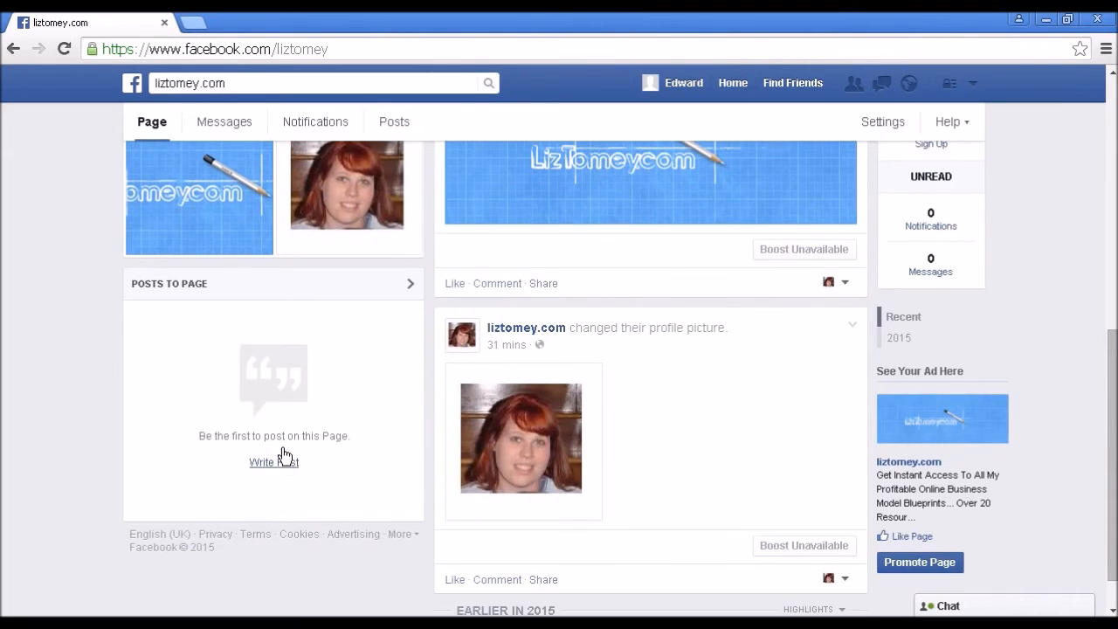
pyautogui.click(275, 445)
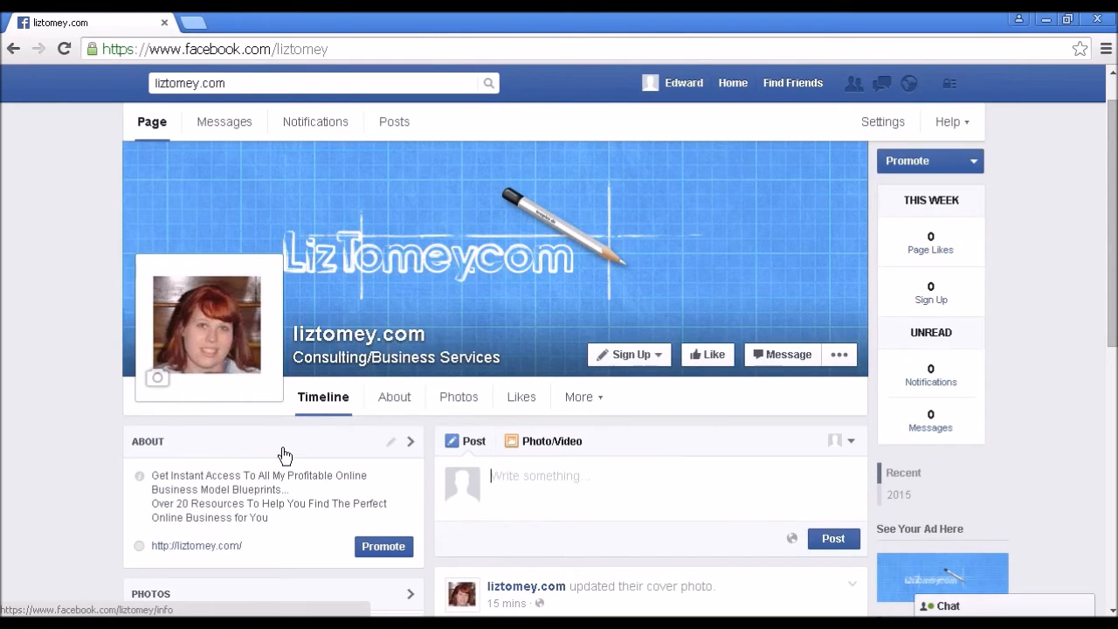
pyautogui.write('New facebook fan p')
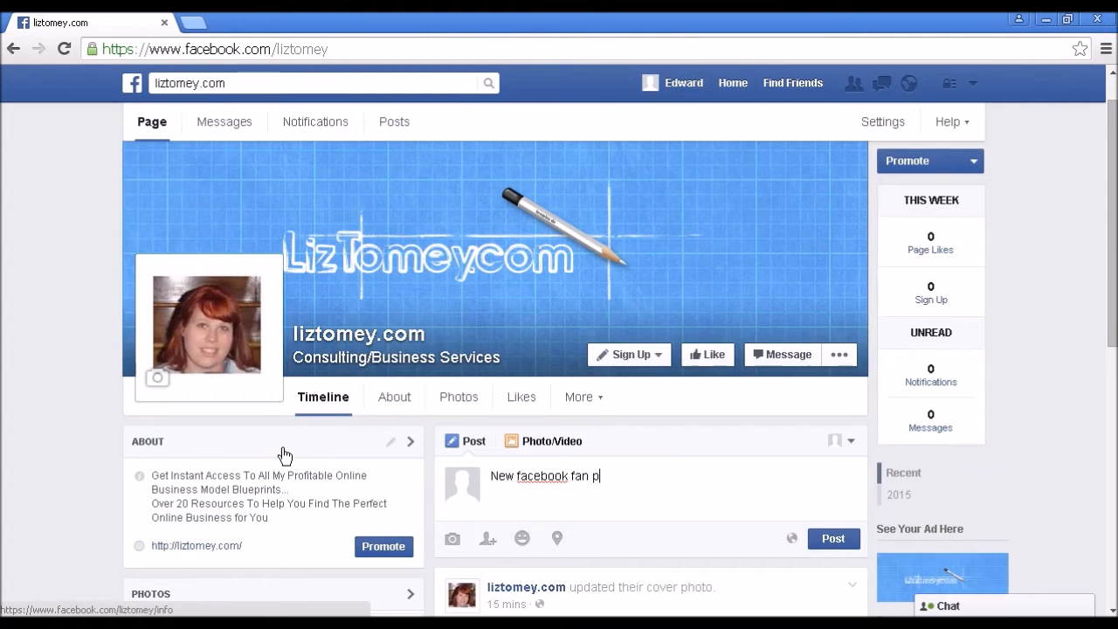
pyautogui.write('age')
pyautogui.click(832, 540)
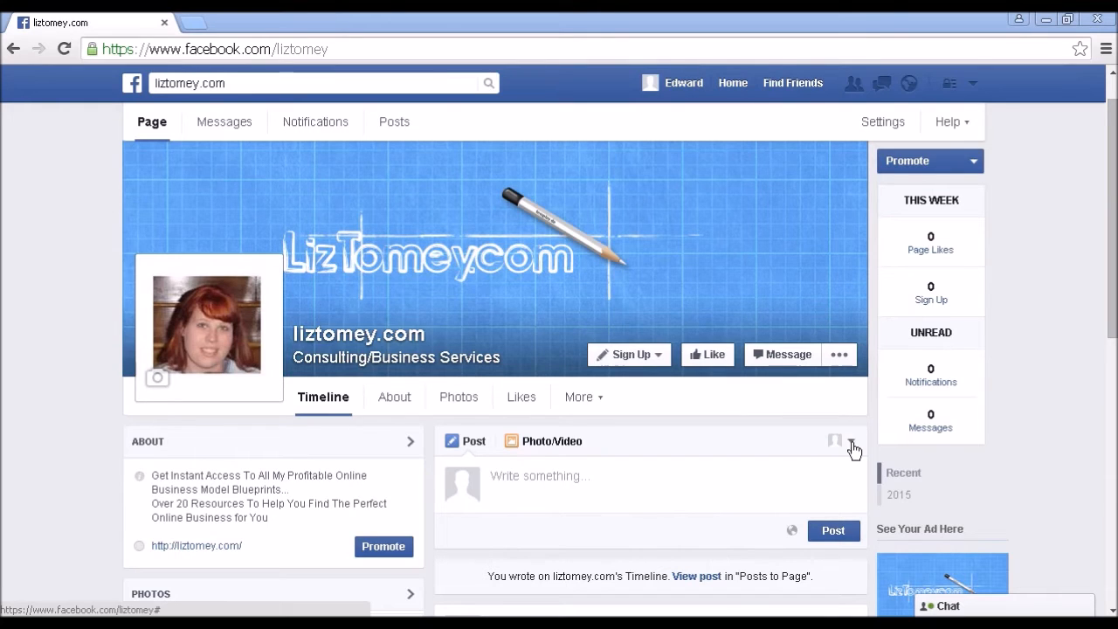
# - Check which identities can be used for posting, keeping the personal profile, and view the page's promotion options
pyautogui.click(852, 447)
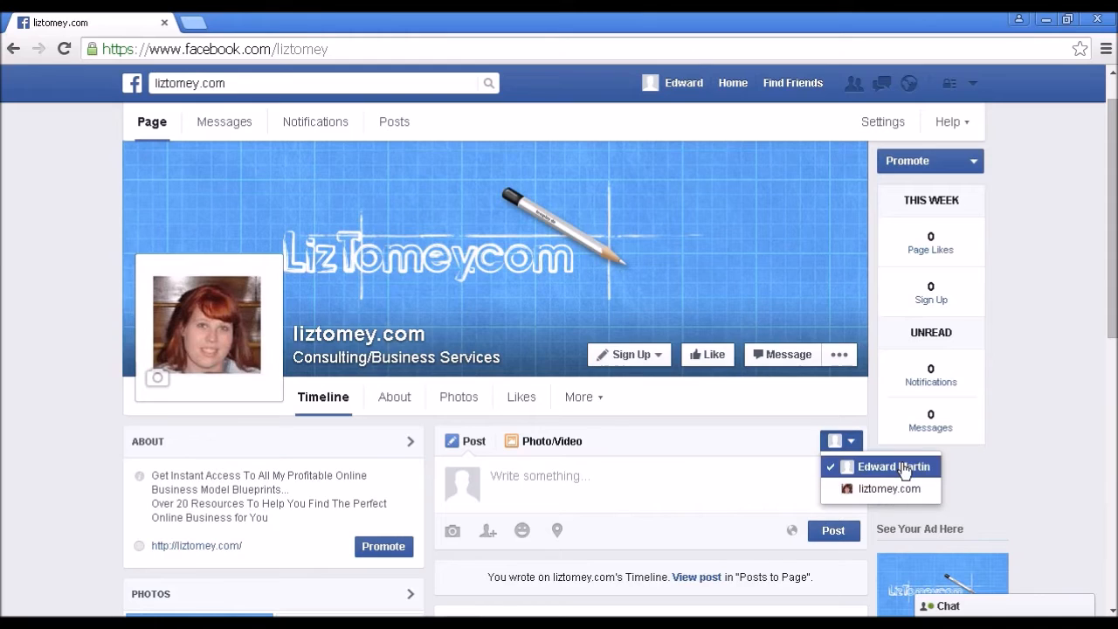
pyautogui.click(900, 466)
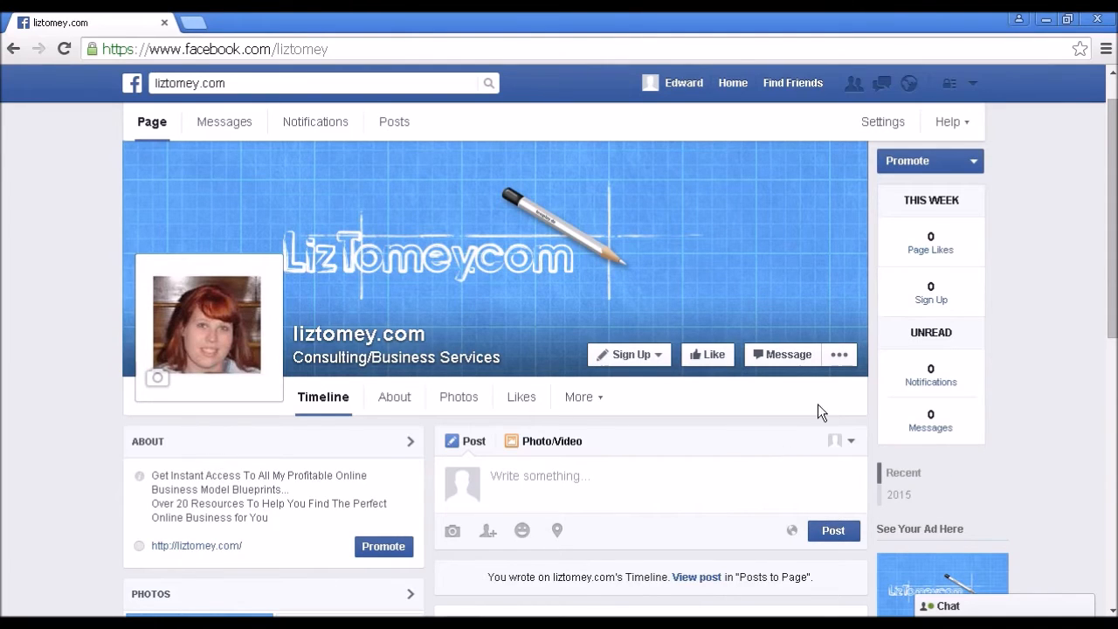
pyautogui.click(972, 162)
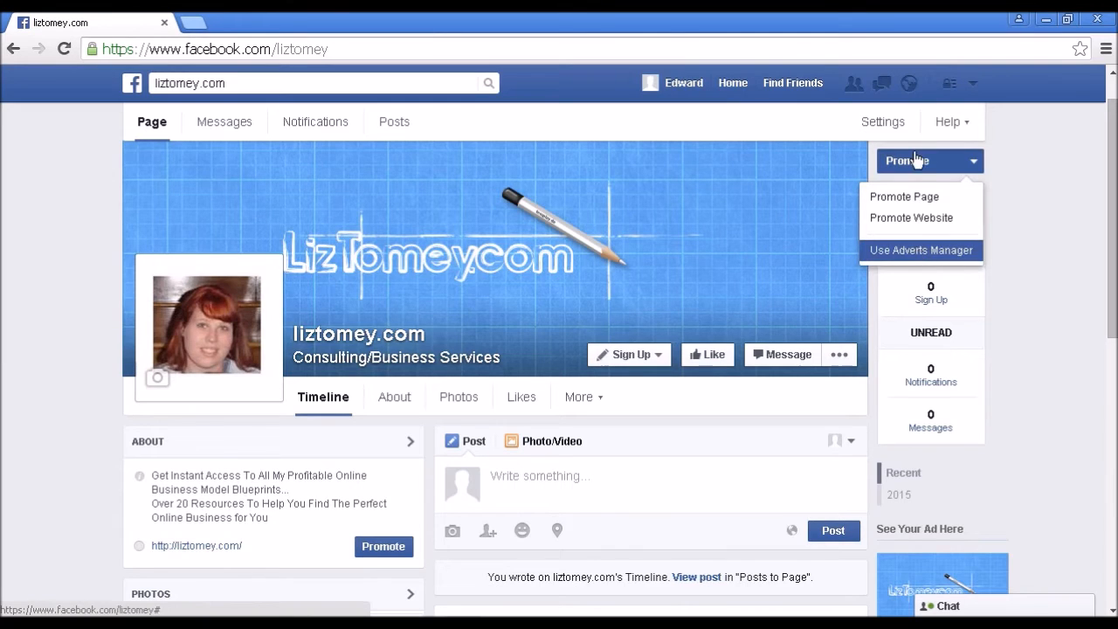
pyautogui.click(998, 156)
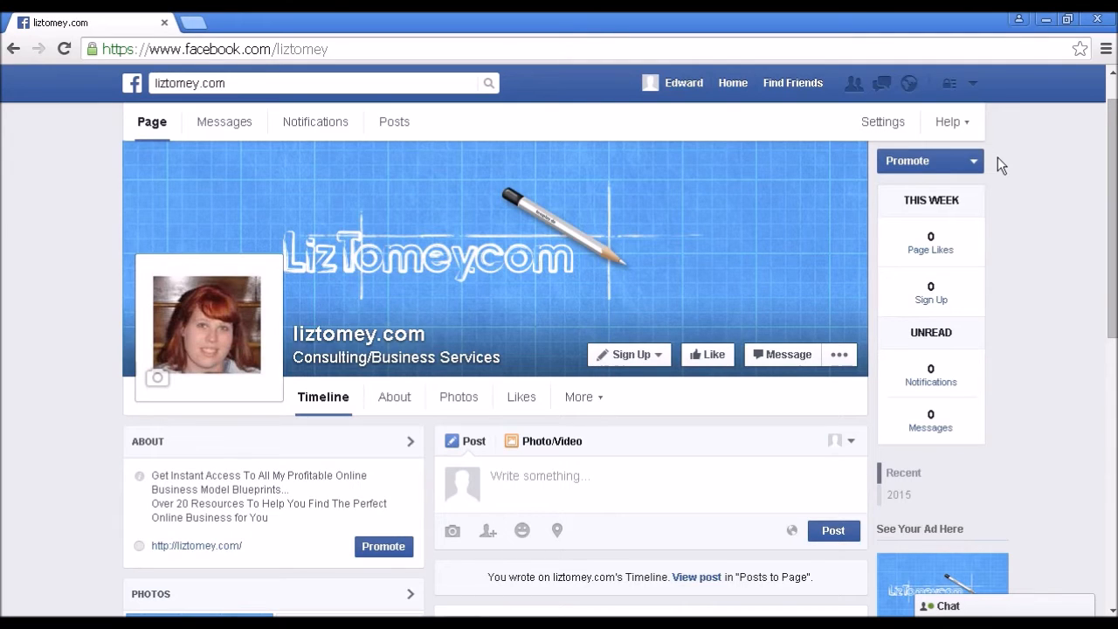
# - Like the liztomey.com page and view its like options
pyautogui.click(707, 359)
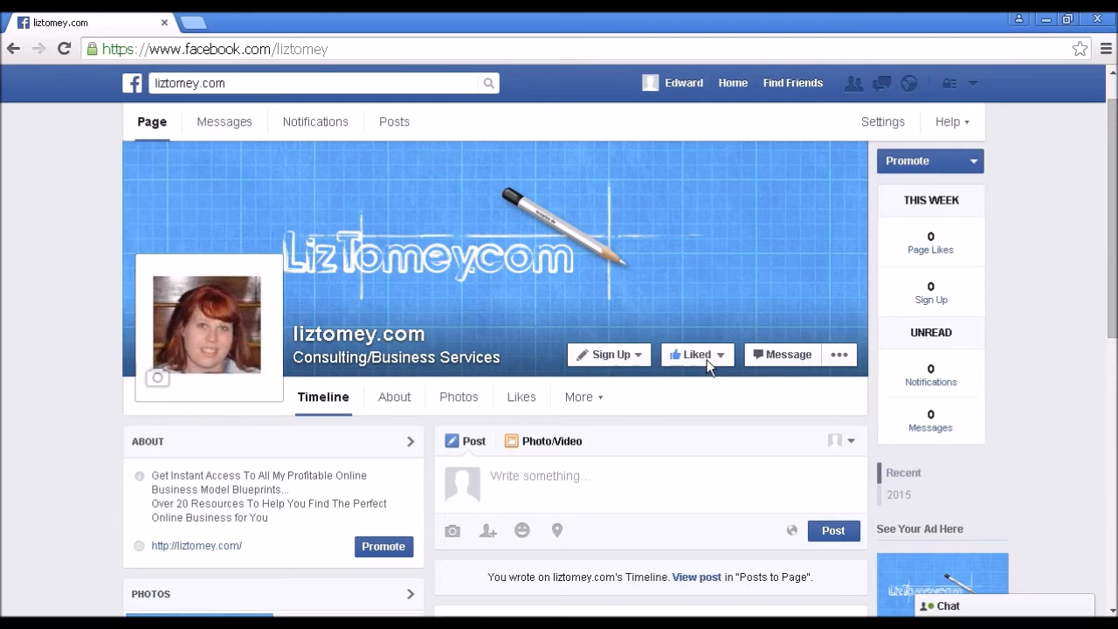
pyautogui.moveTo(729, 363)
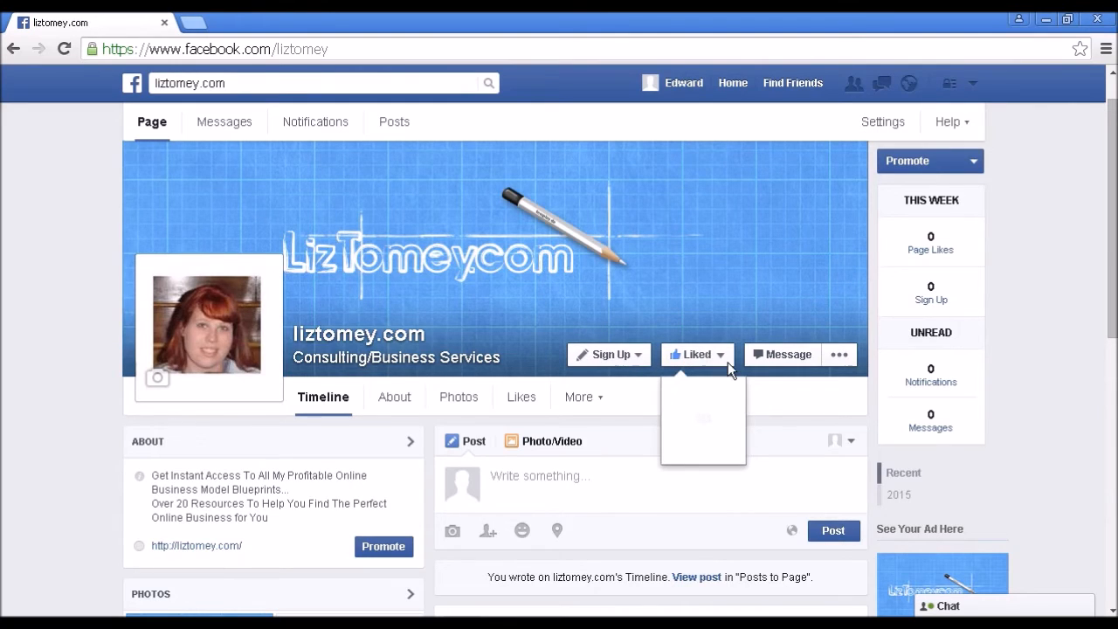
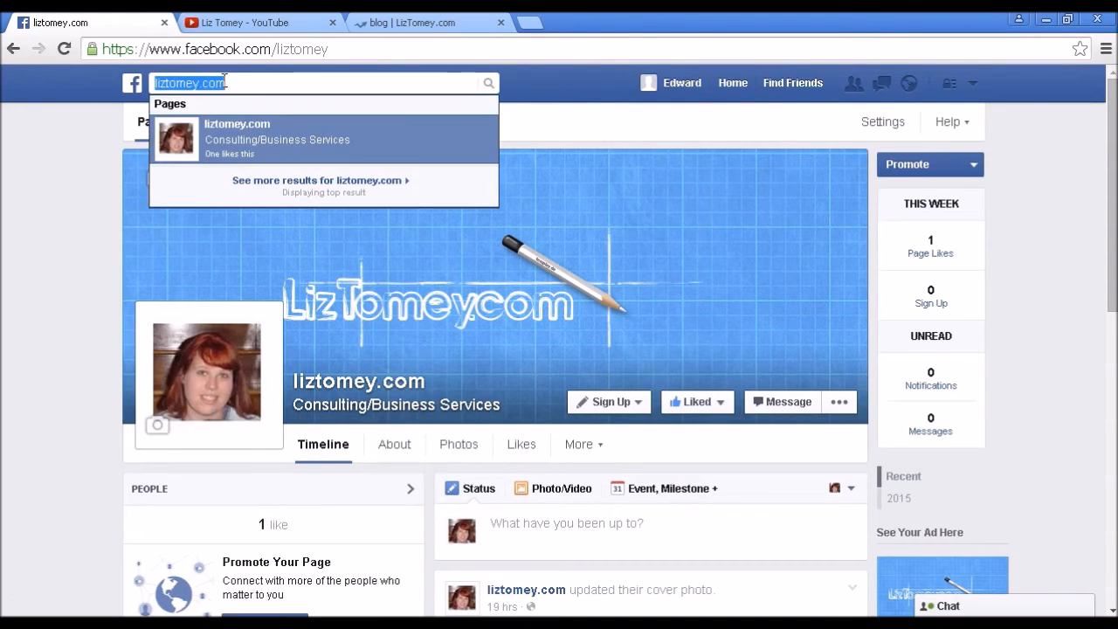
# - Search Facebook for "youtube", open the Youtube Tab app and install it on the liztomey.com page
pyautogui.write('youtube')
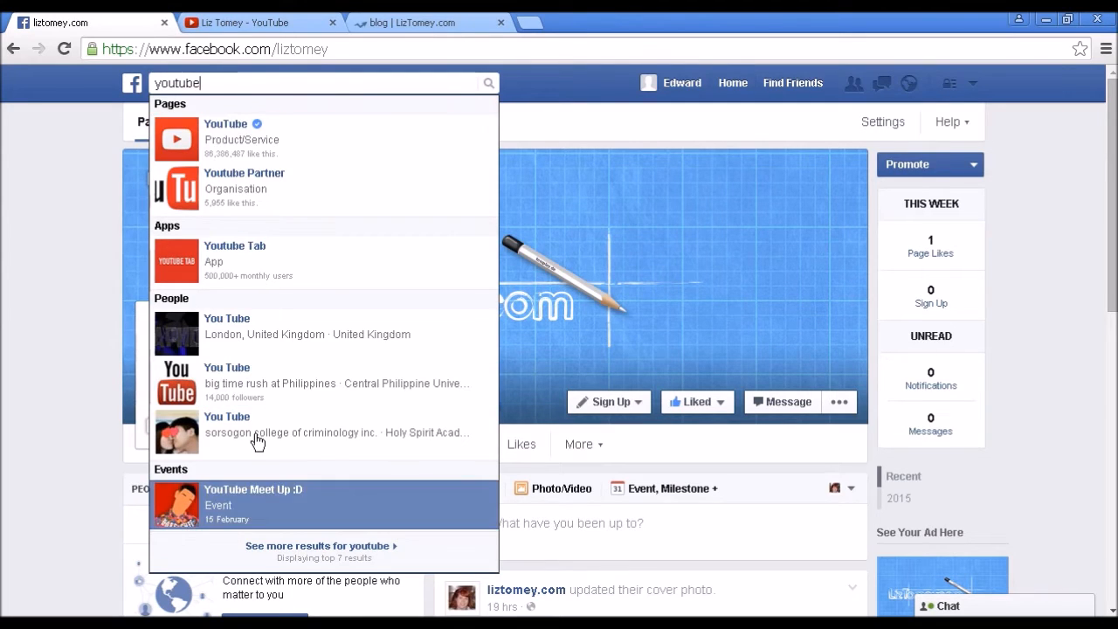
pyautogui.click(225, 250)
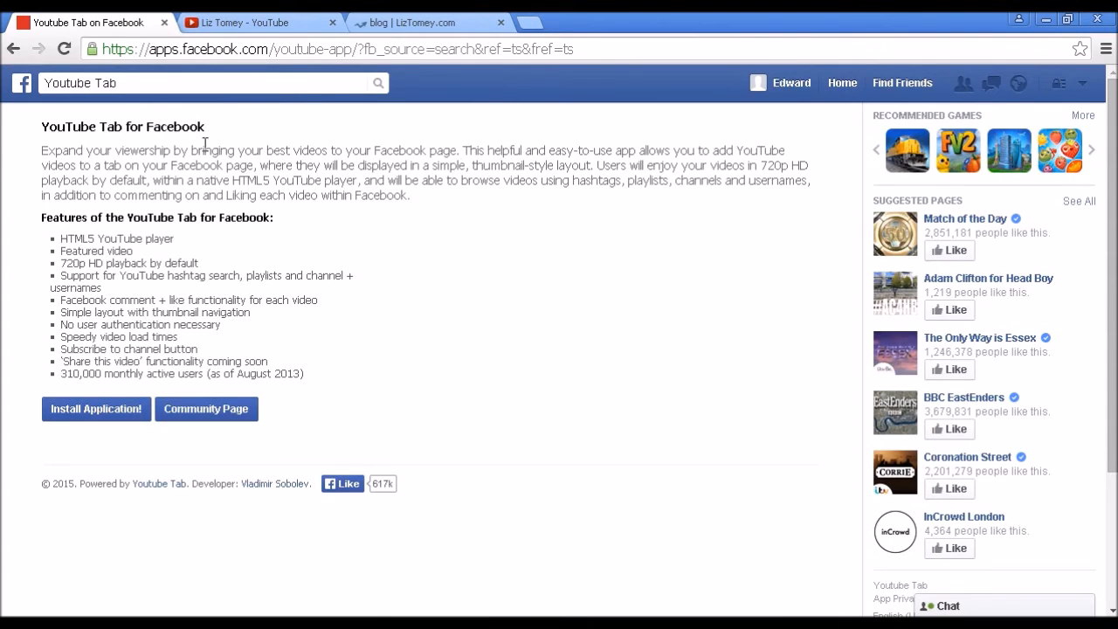
pyautogui.click(115, 411)
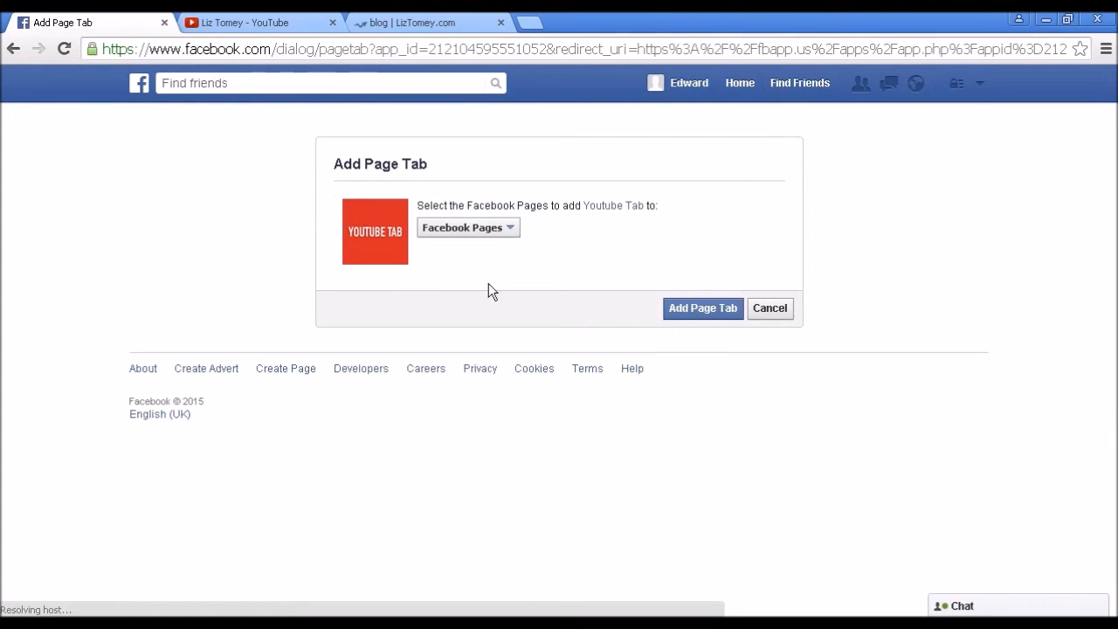
pyautogui.click(511, 230)
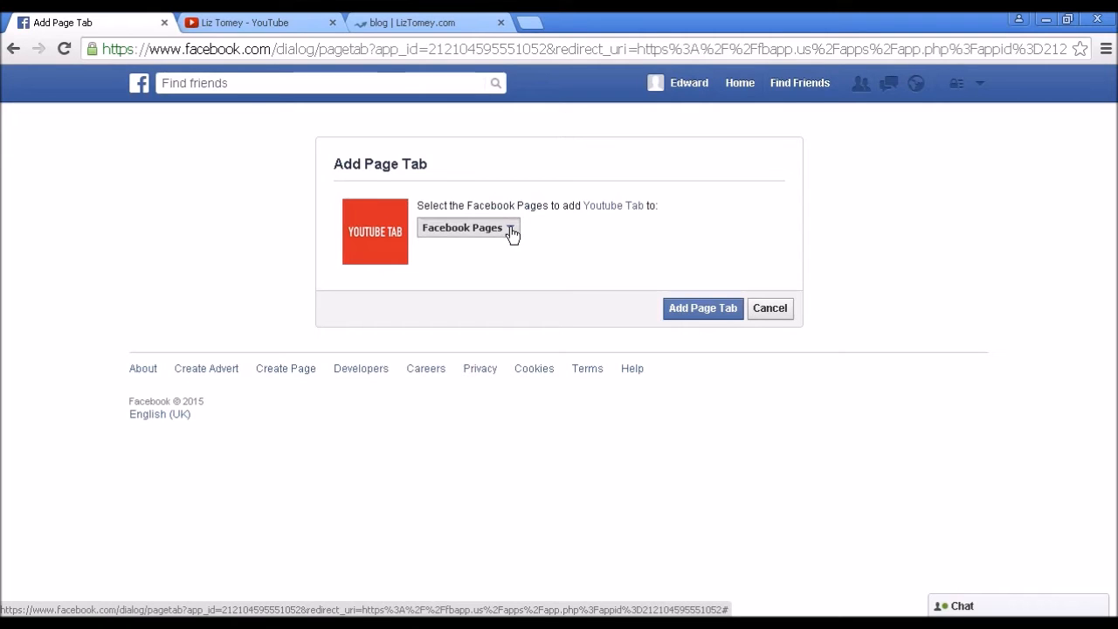
pyautogui.click(511, 230)
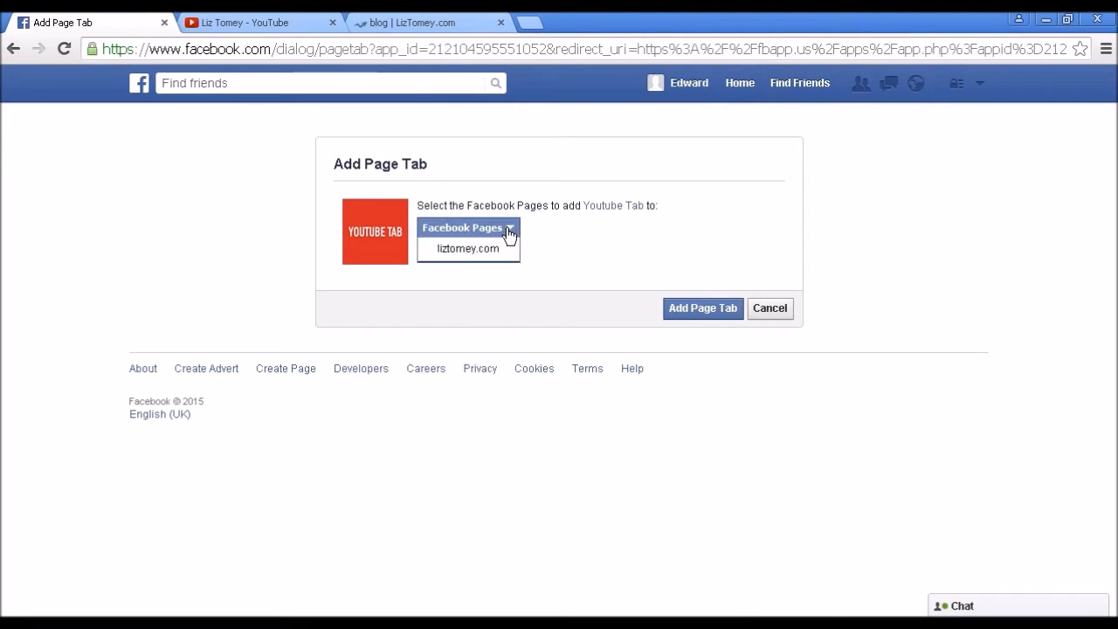
pyautogui.click(488, 253)
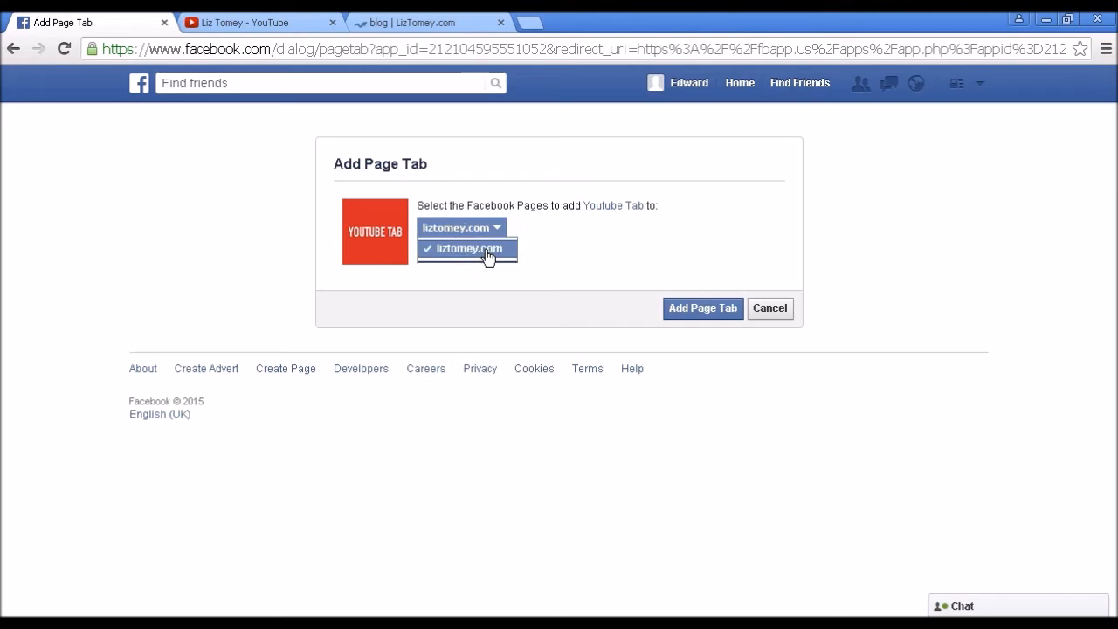
pyautogui.click(707, 317)
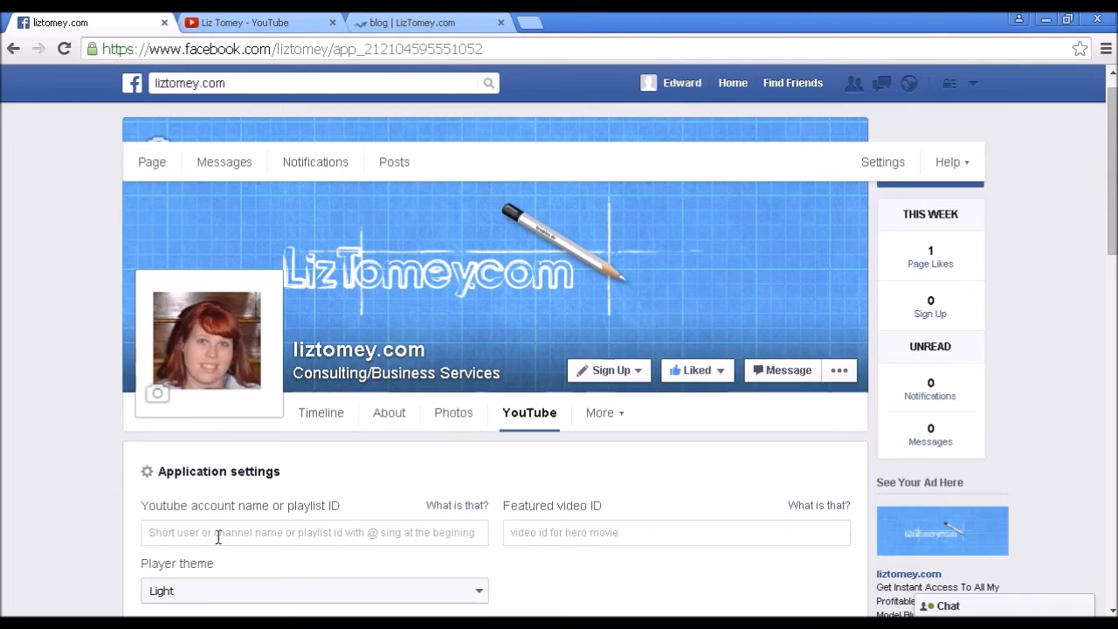
# - Copy only the channel's user name "liztomey" from the address of the open YouTube channel page
pyautogui.click(276, 21)
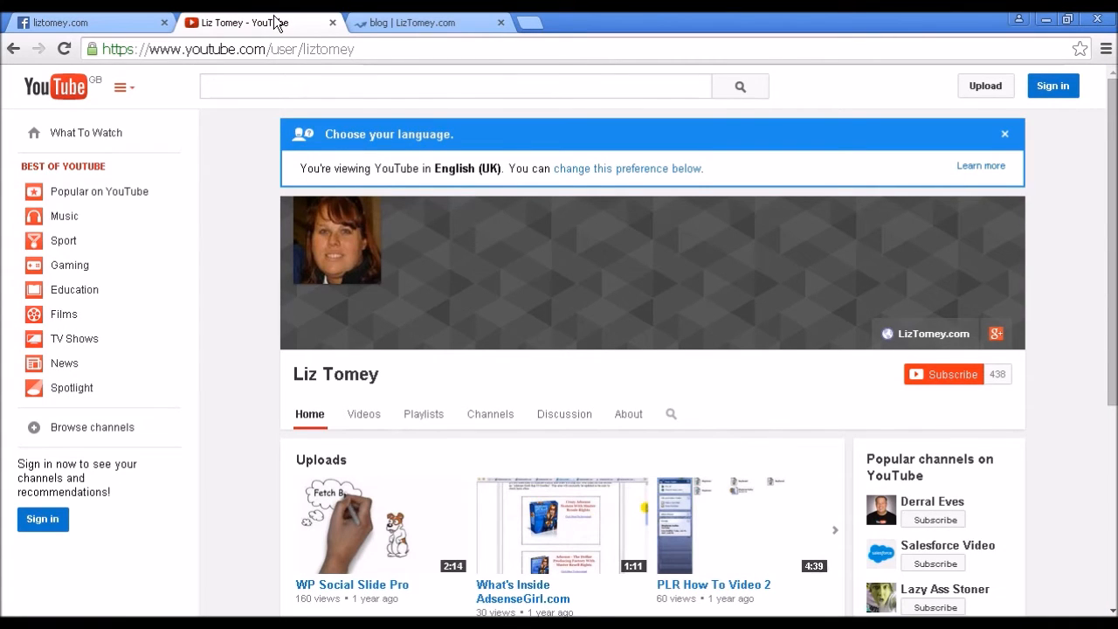
pyautogui.click(304, 52)
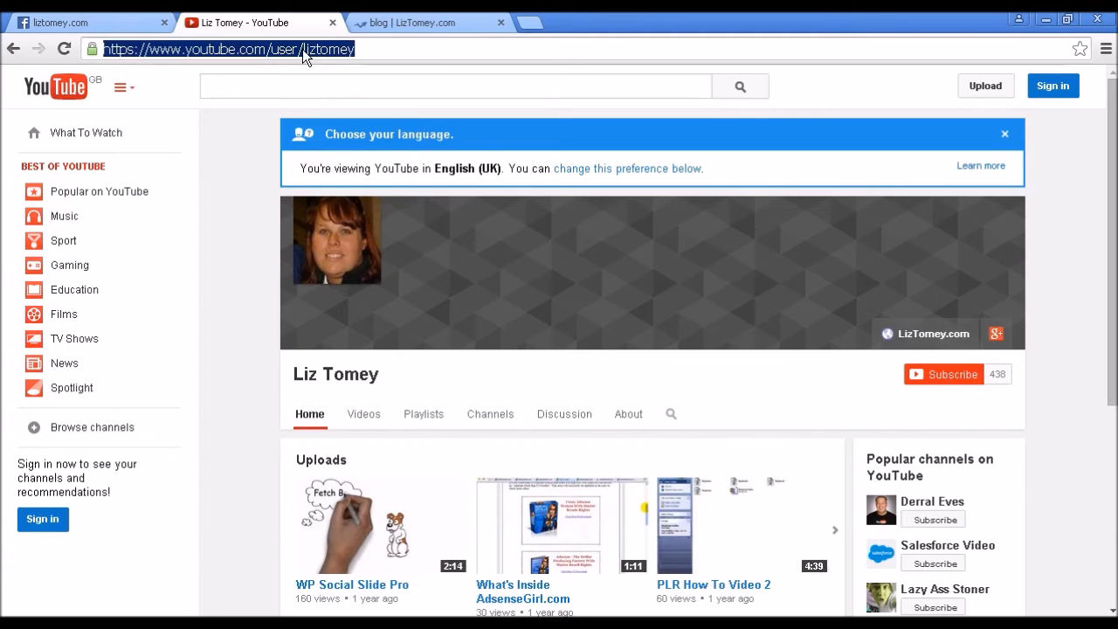
pyautogui.click(347, 47)
pyautogui.moveTo(303, 49); pyautogui.dragTo(364, 52)
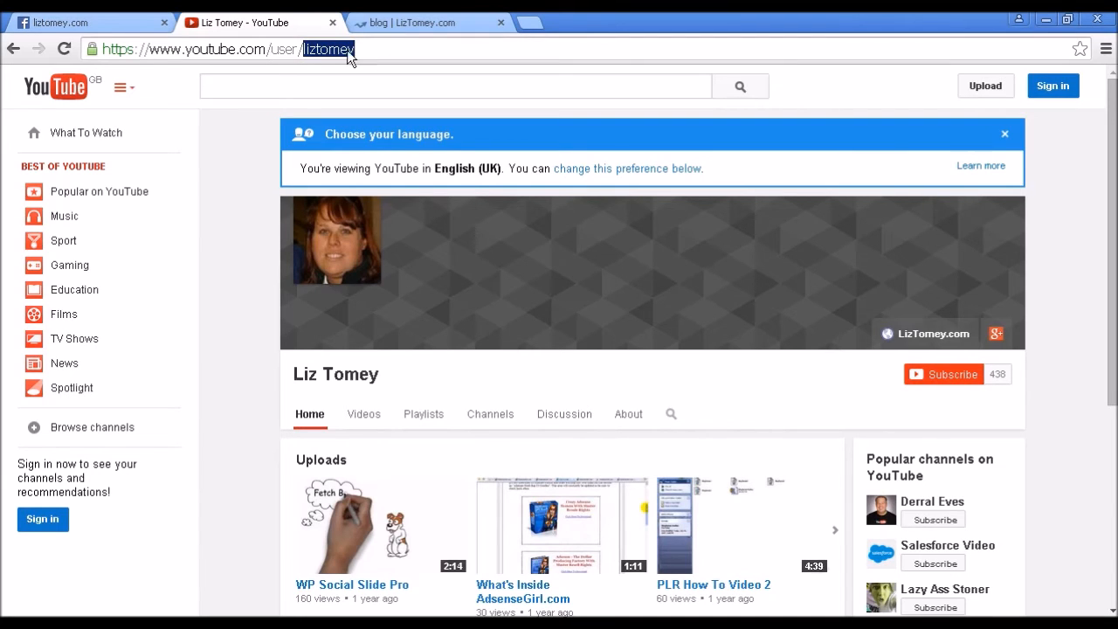
pyautogui.rightClick(330, 51)
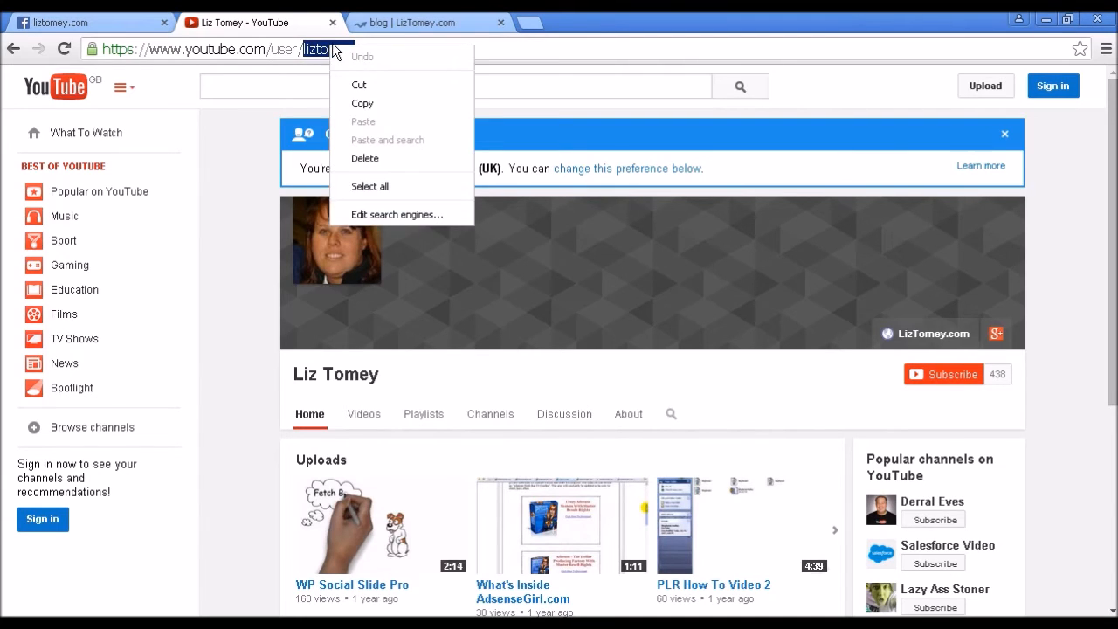
pyautogui.click(360, 103)
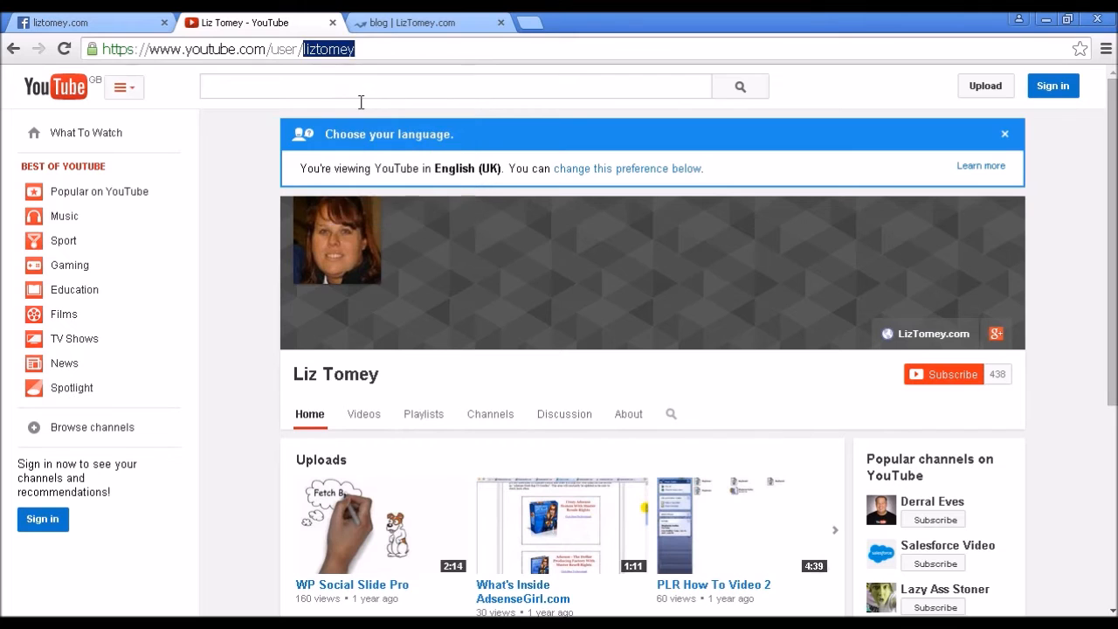
# - Set the YouTube account name to "liztomey" in the Facebook page's YouTube application settings, save them and review the channel's videos
pyautogui.click(105, 26)
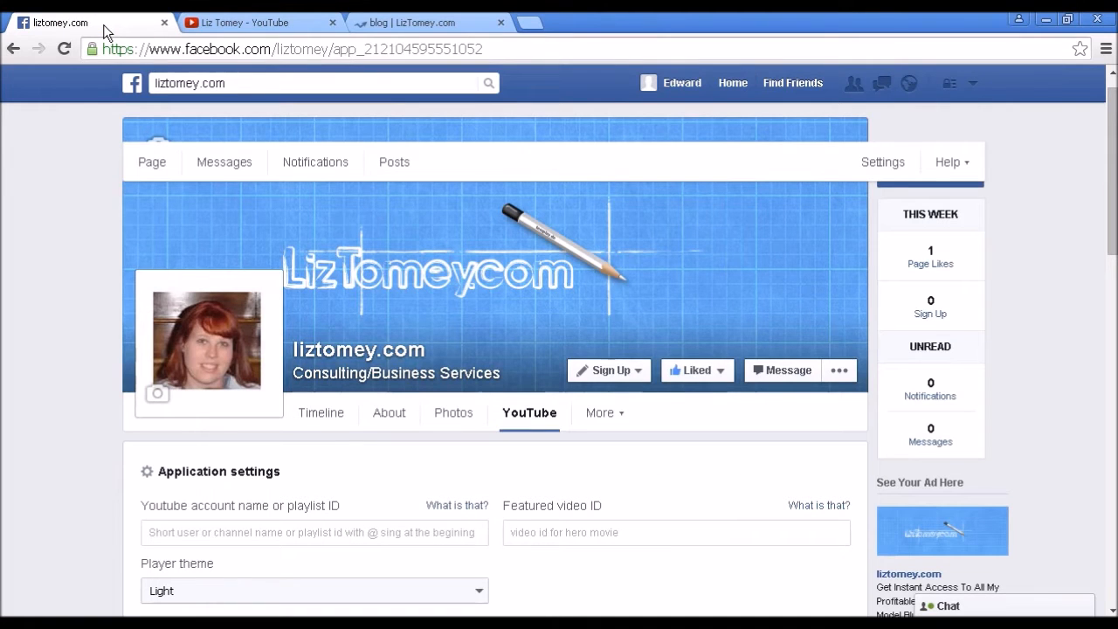
pyautogui.click(168, 533)
pyautogui.hotkey('ctrl', 'v')
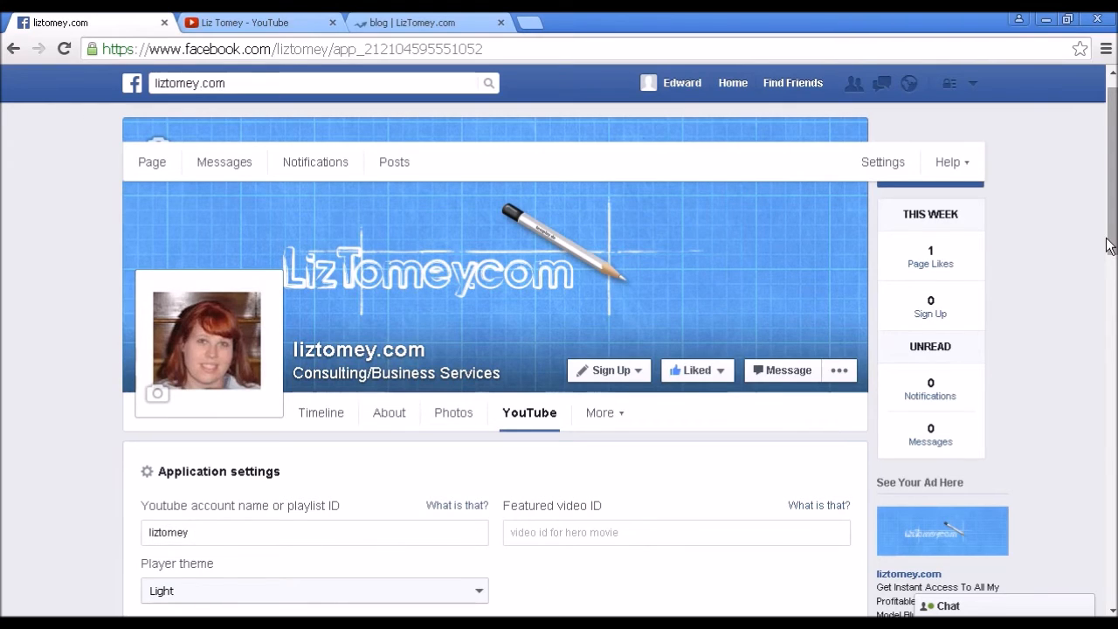
pyautogui.scroll(-2, 584, 542)
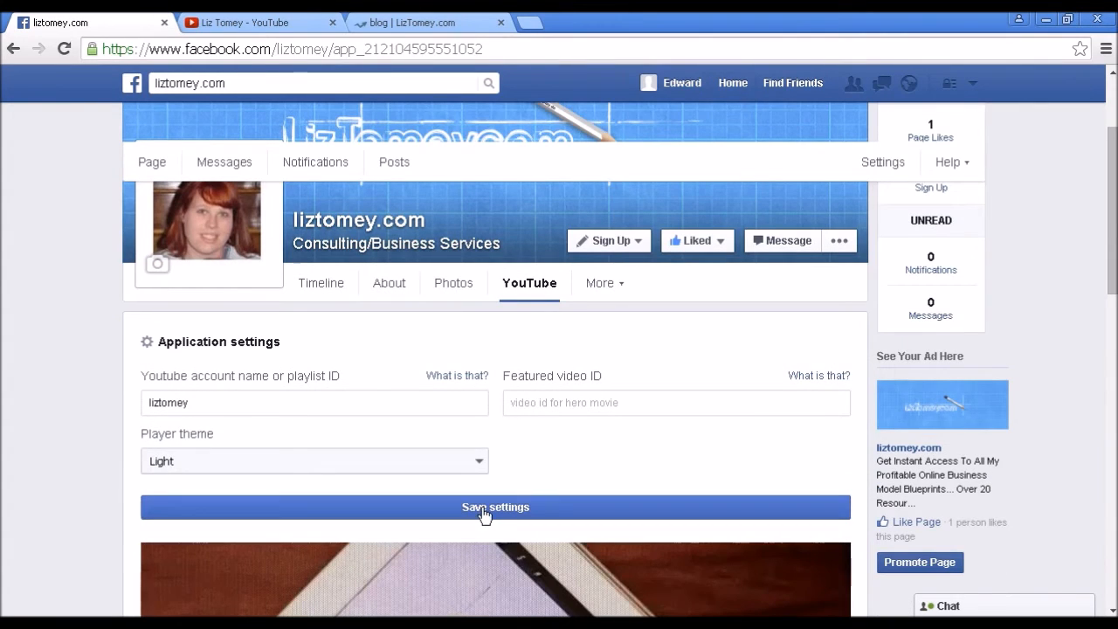
pyautogui.click(484, 512)
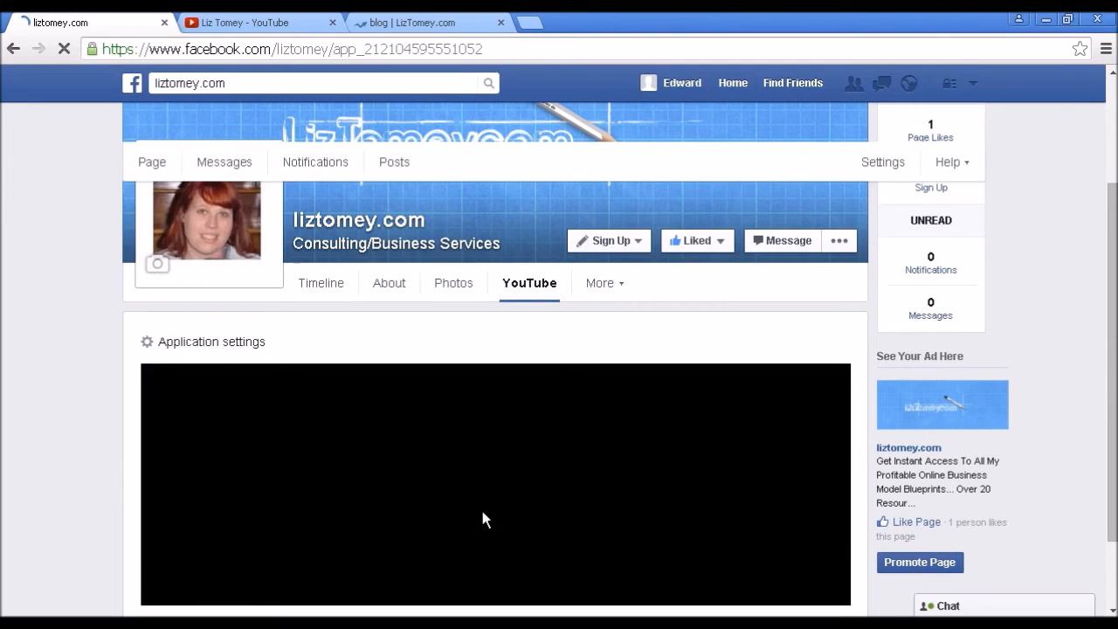
pyautogui.scroll(-1, 482, 520)
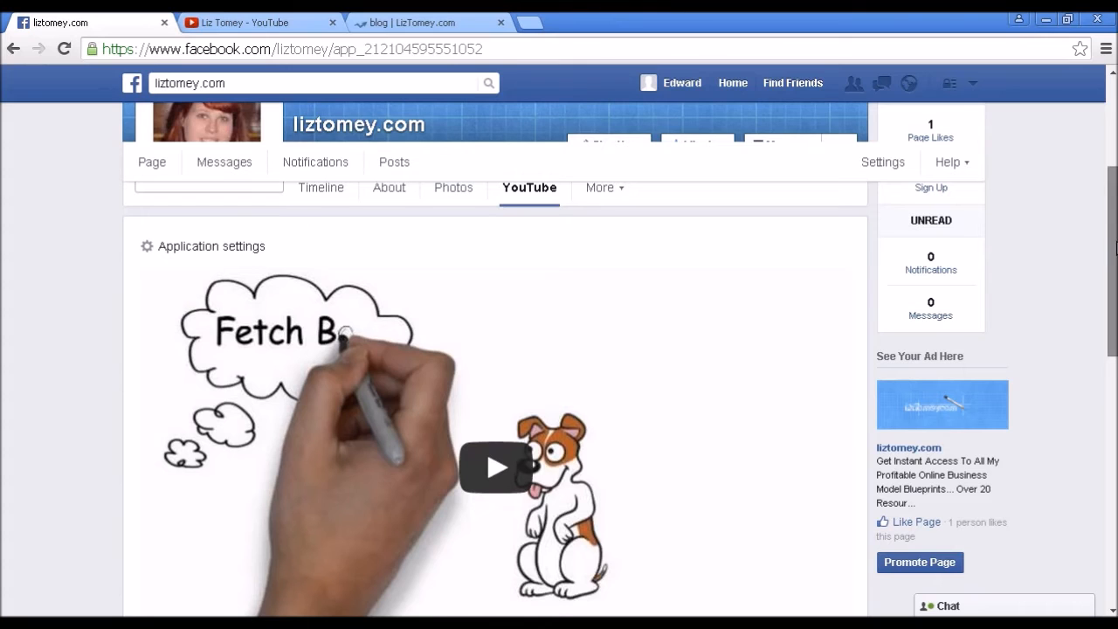
pyautogui.moveTo(1116, 249); pyautogui.dragTo(1116, 457)
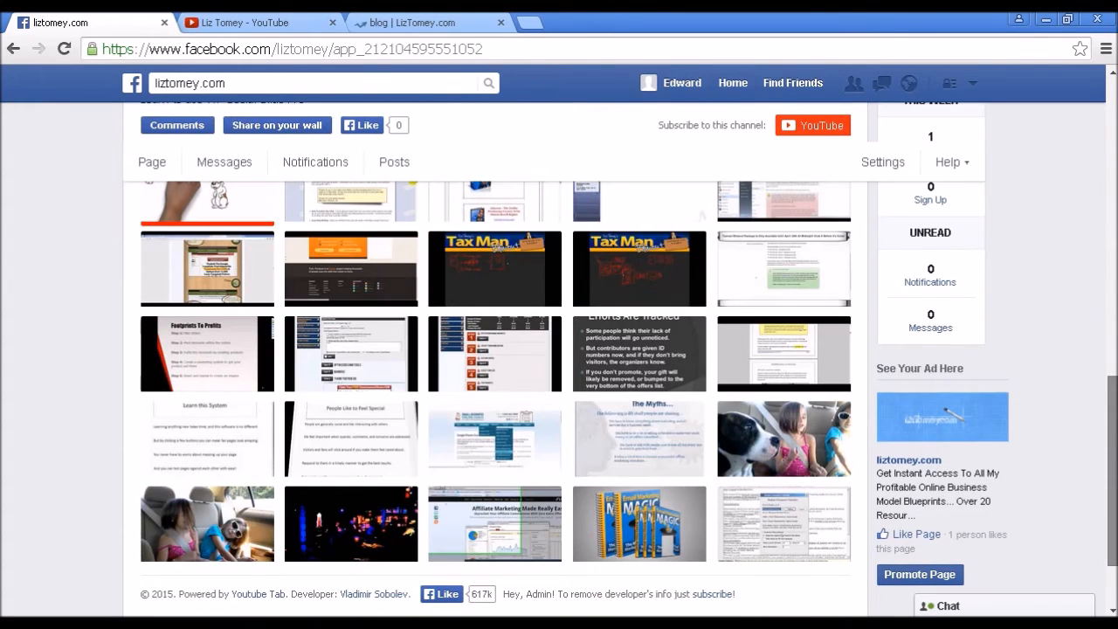
pyautogui.moveTo(1116, 456)
pyautogui.mouseDown()
pyautogui.moveTo(1116, 339)
pyautogui.moveTo(1116, 446)
pyautogui.mouseUp()
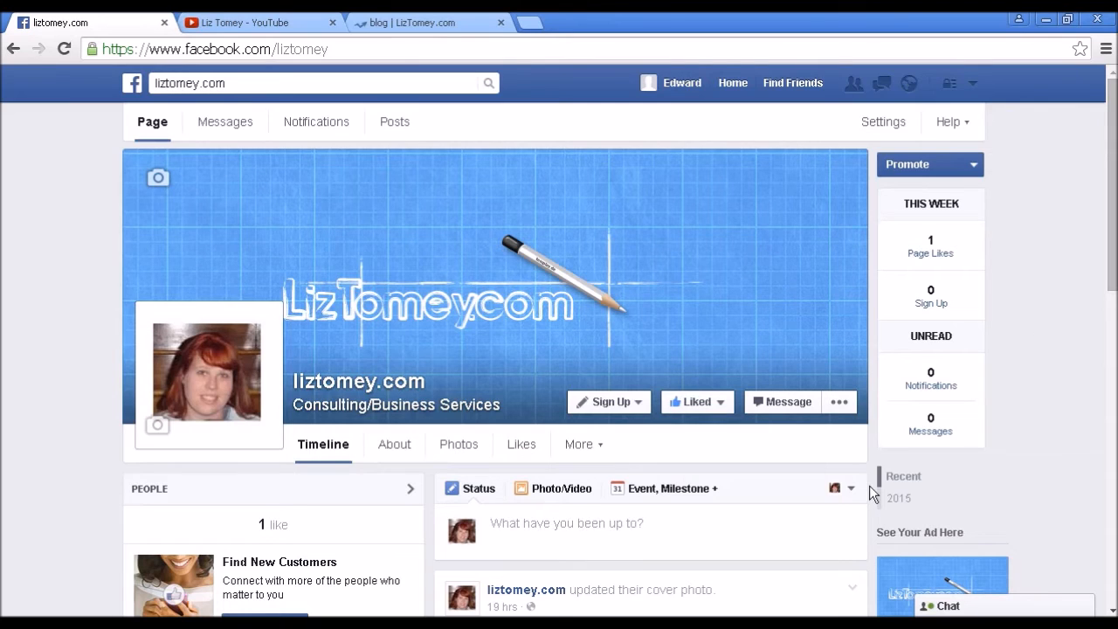
pyautogui.hotkey('alt', 'Tab')
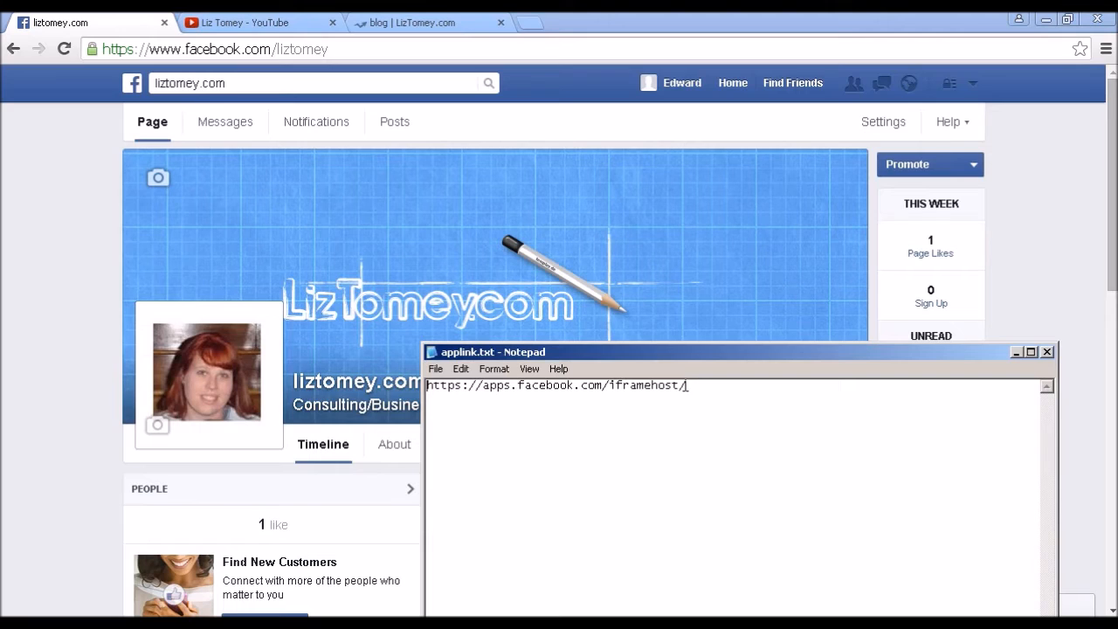
pyautogui.moveTo(688, 385); pyautogui.dragTo(431, 386)
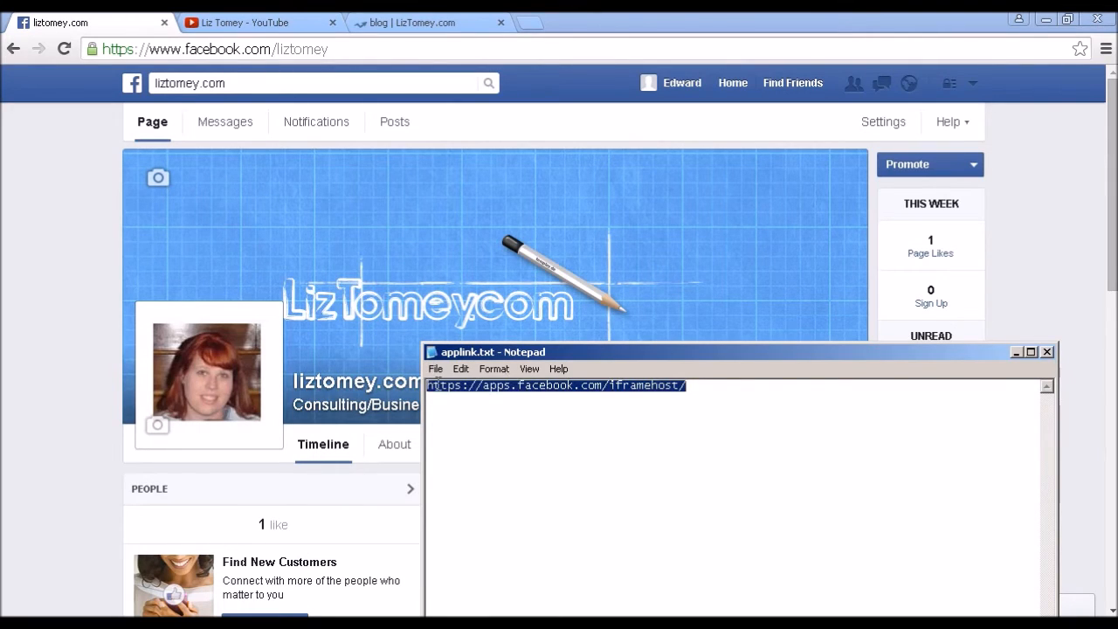
pyautogui.rightClick(439, 387)
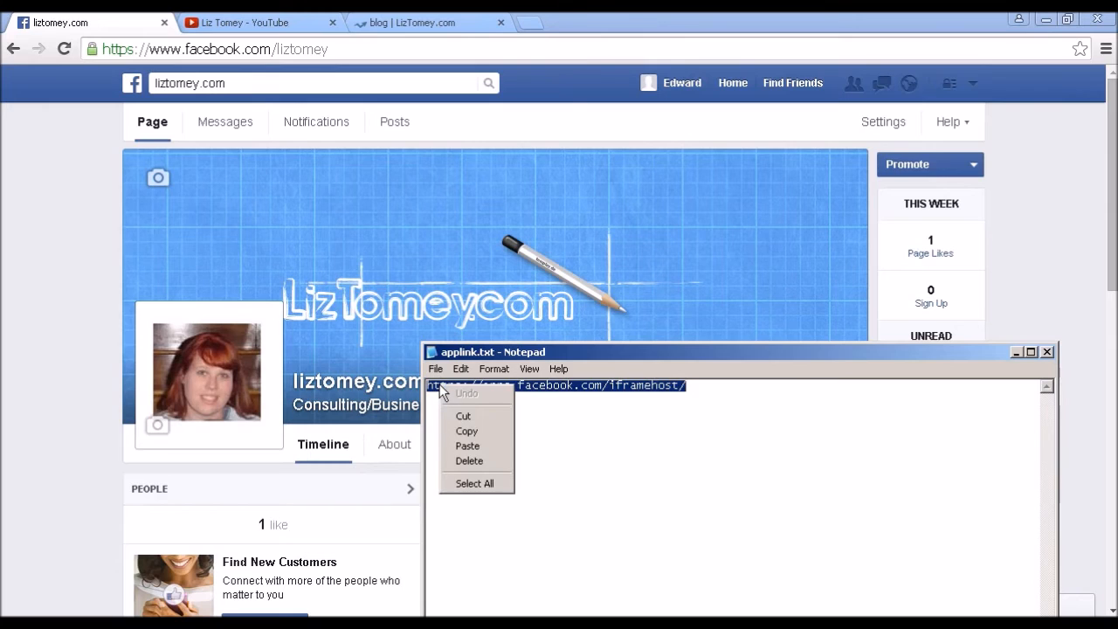
pyautogui.click(463, 431)
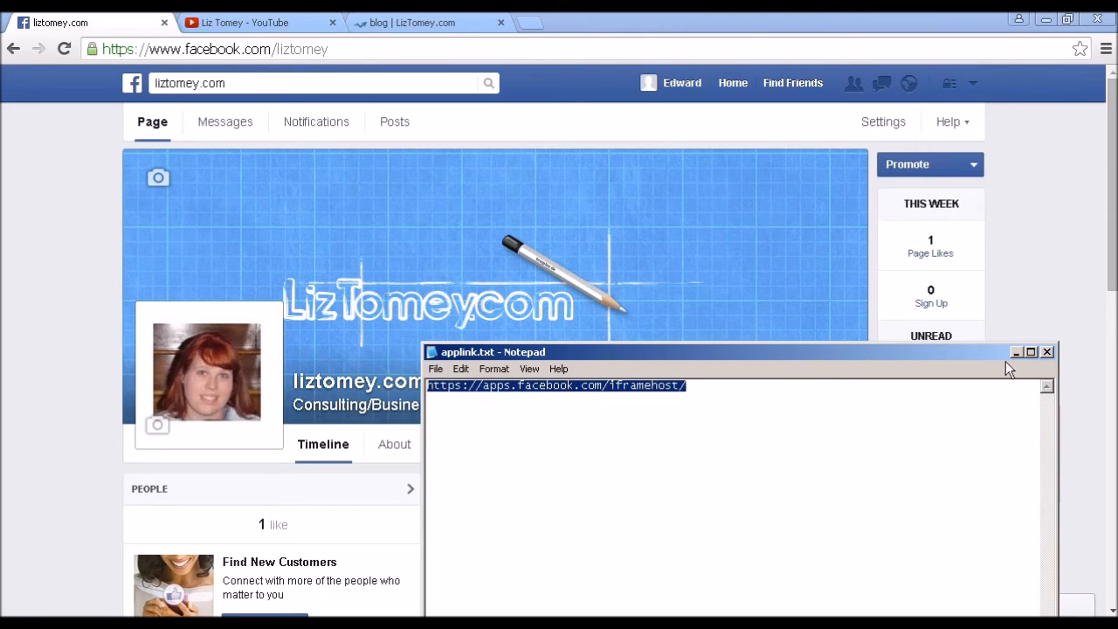
pyautogui.click(1048, 353)
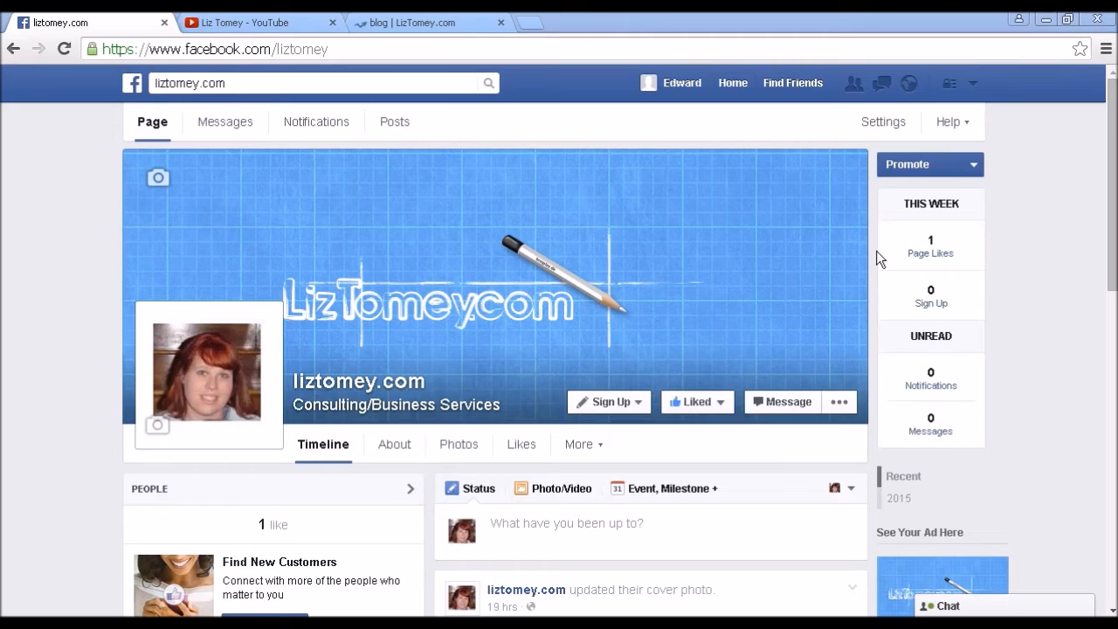
pyautogui.click(526, 23)
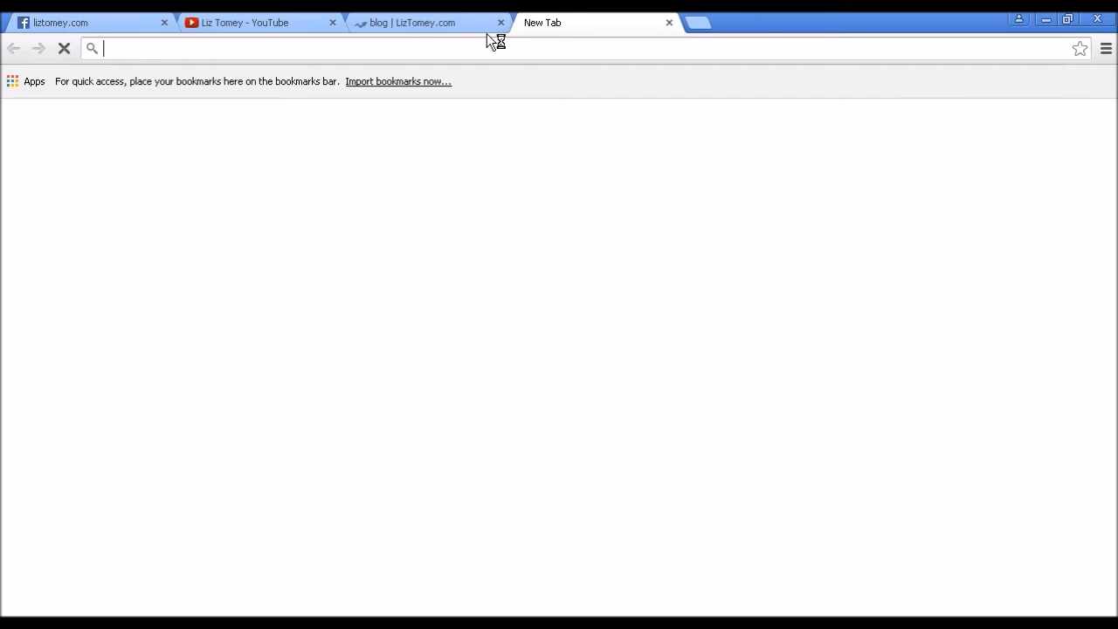
pyautogui.hotkey('ctrl', 'v')
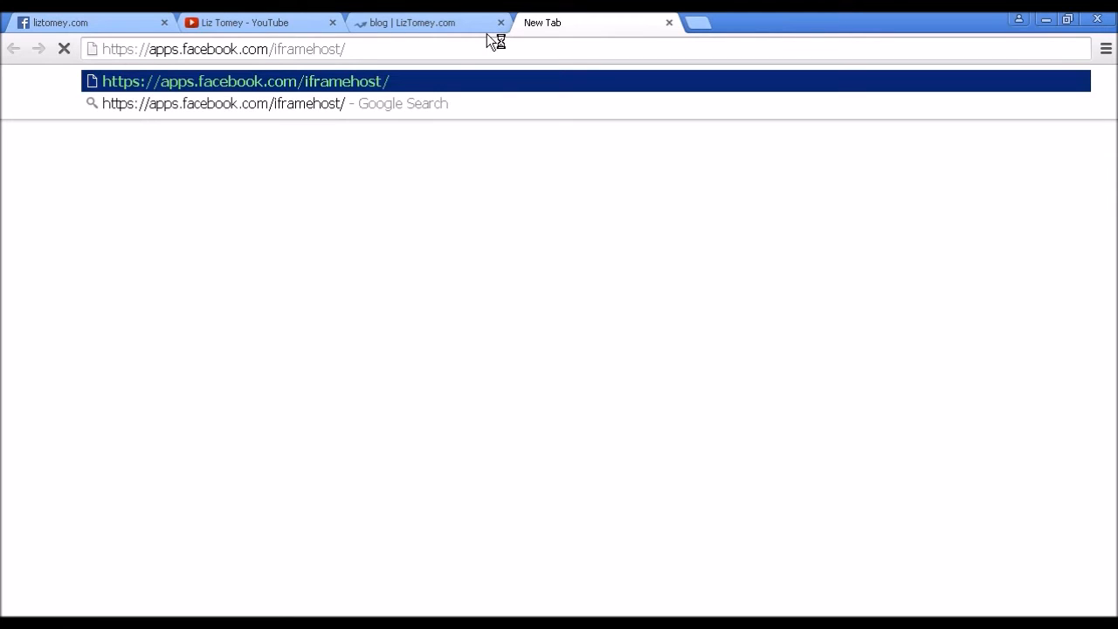
pyautogui.press('Return')
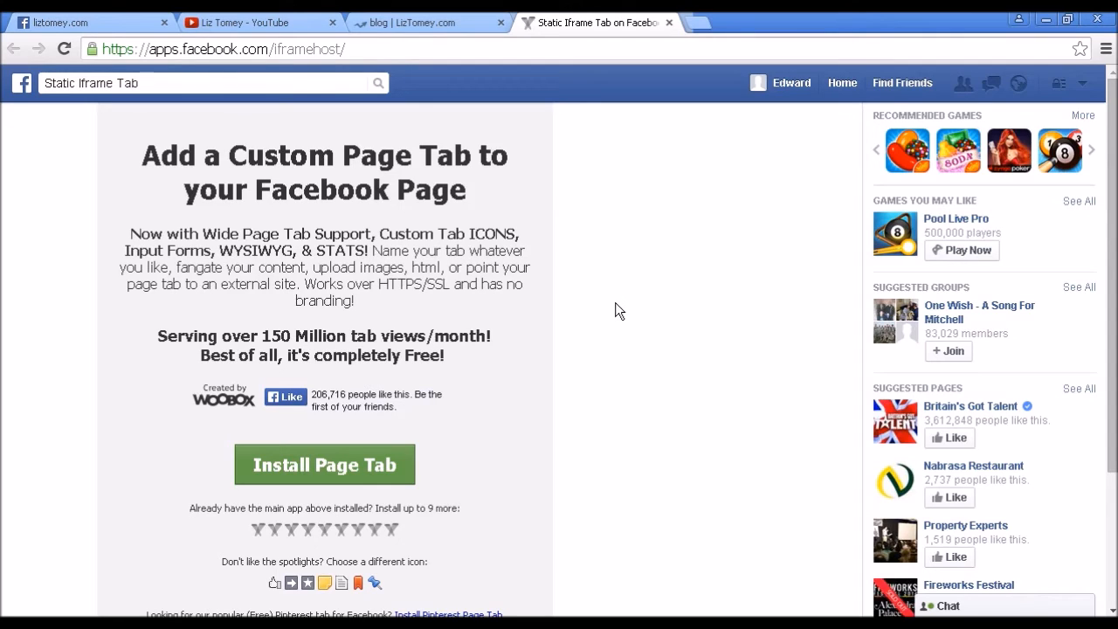
# - Install the Static Iframe Tab on the liztomey.com page and bring its tab settings into view
pyautogui.click(327, 471)
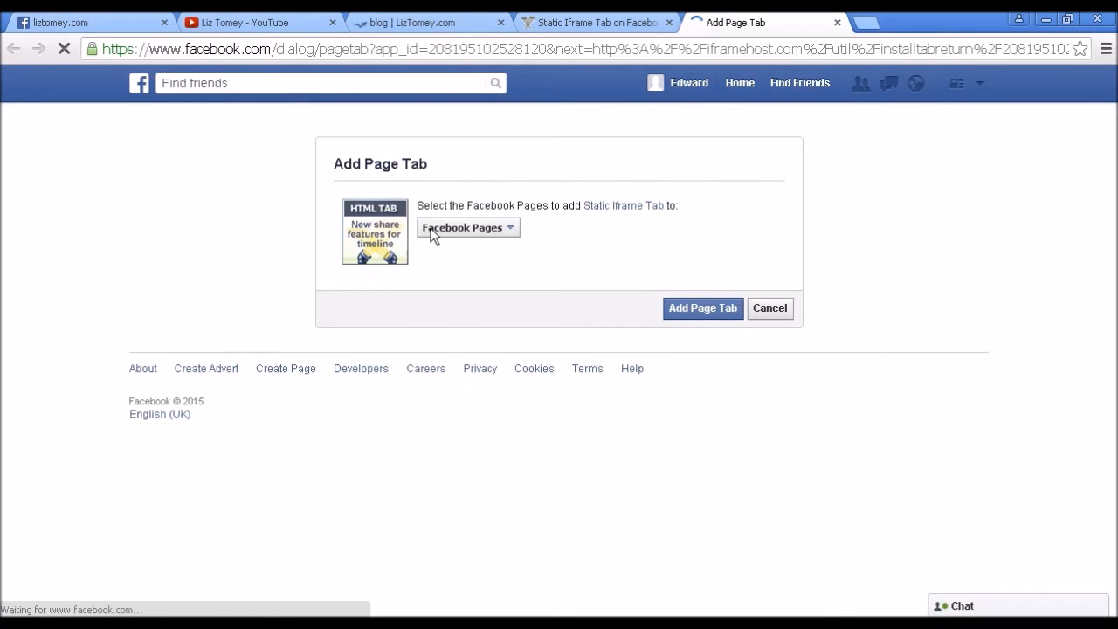
pyautogui.click(511, 230)
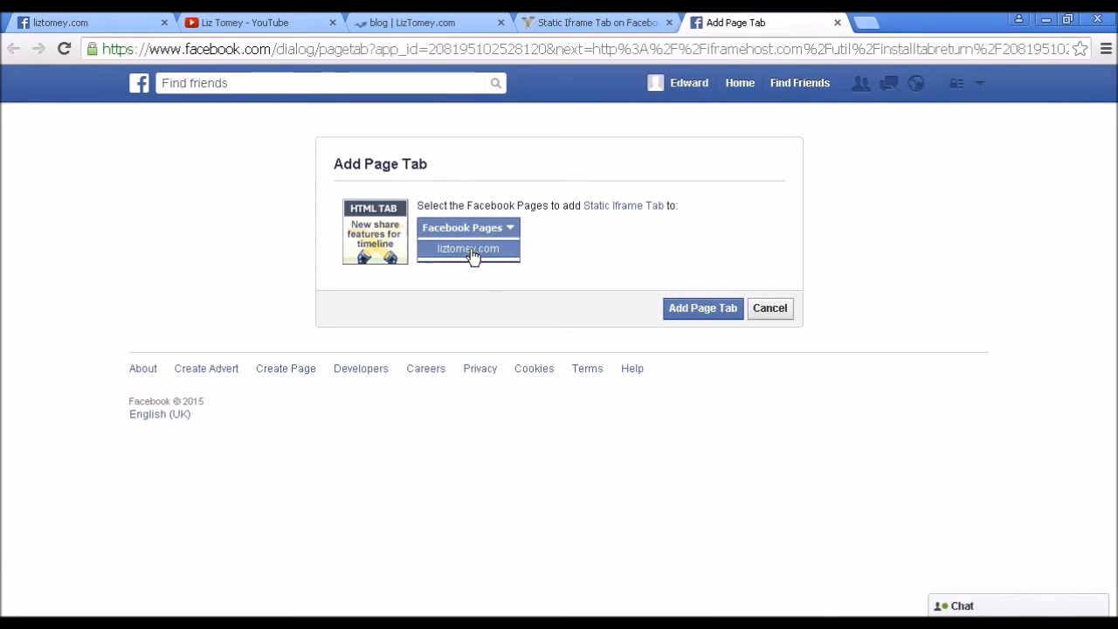
pyautogui.click(469, 250)
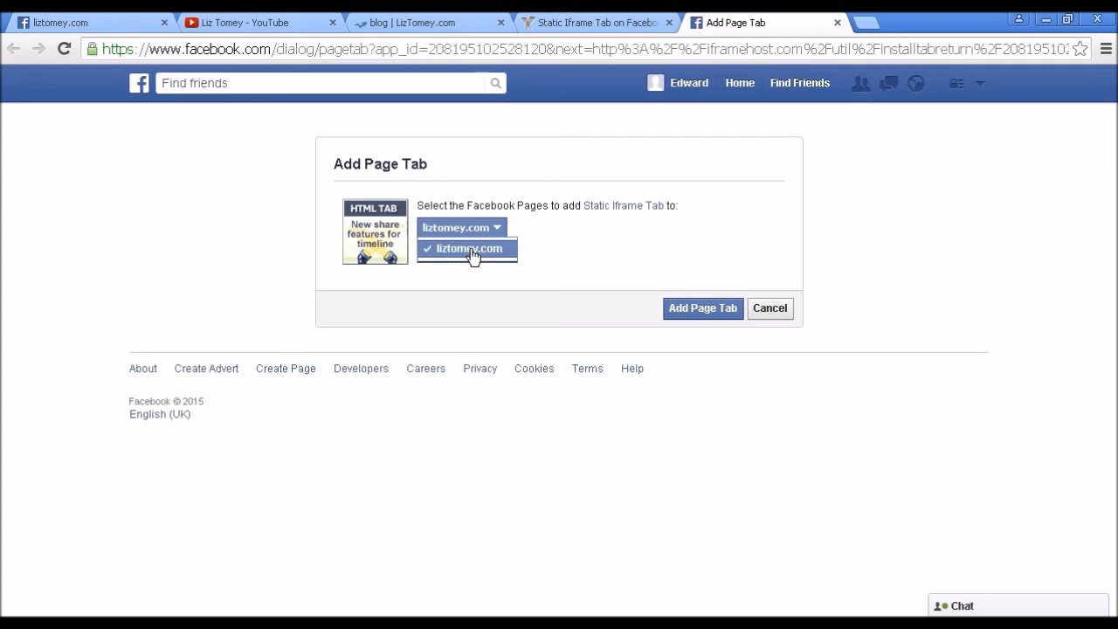
pyautogui.click(702, 310)
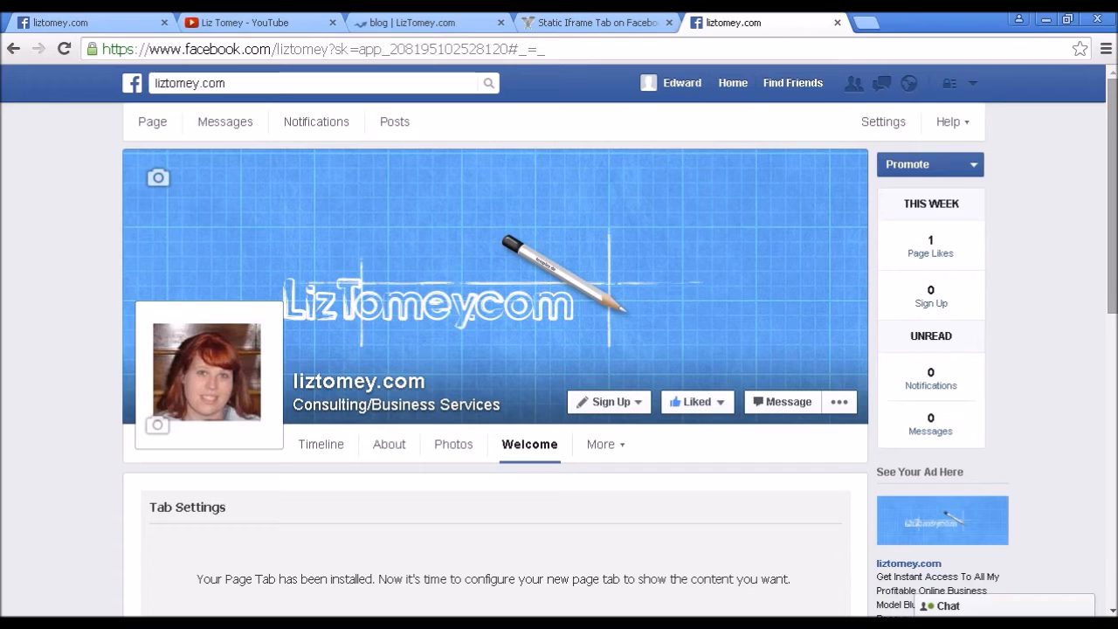
pyautogui.moveTo(1113, 184); pyautogui.dragTo(1114, 258)
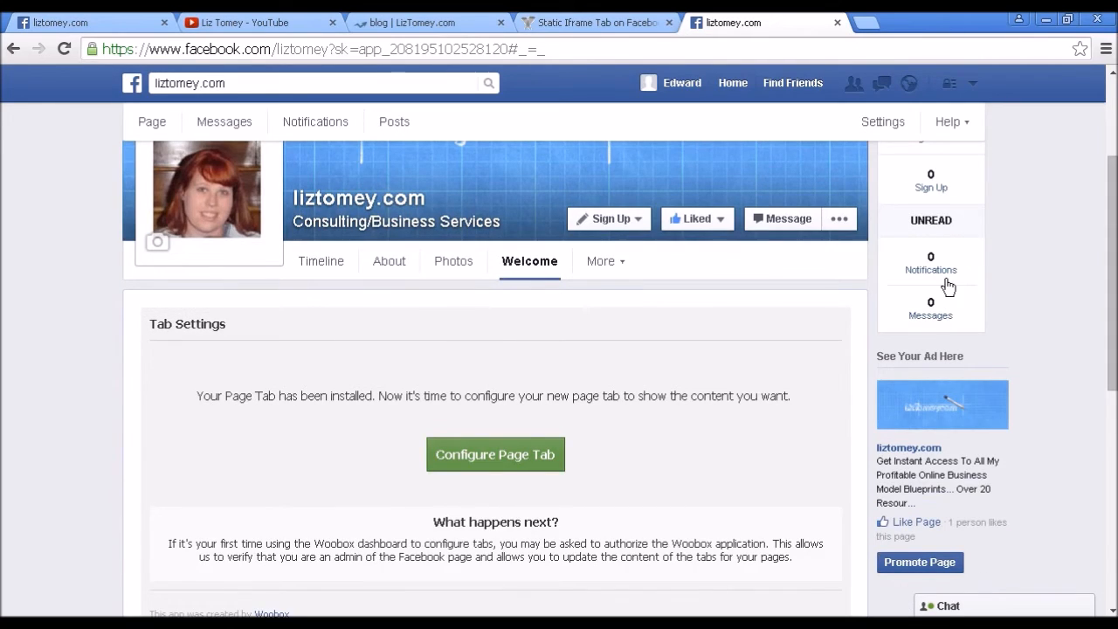
# - Start configuring the installed page tab and grant Woobox access to the profile info and Page management
pyautogui.click(497, 460)
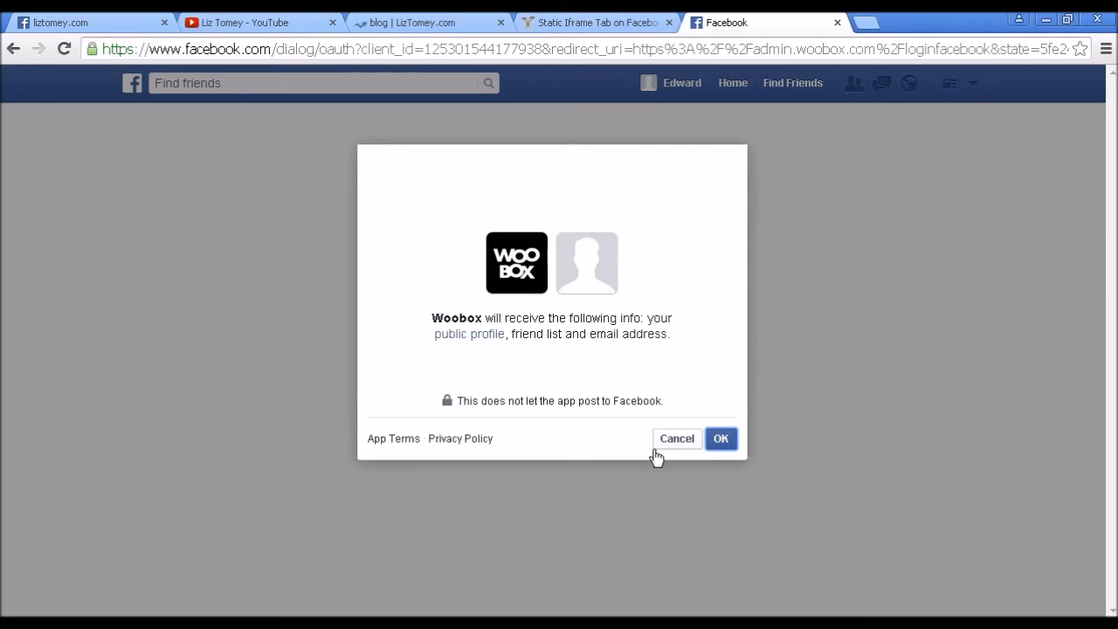
pyautogui.click(721, 443)
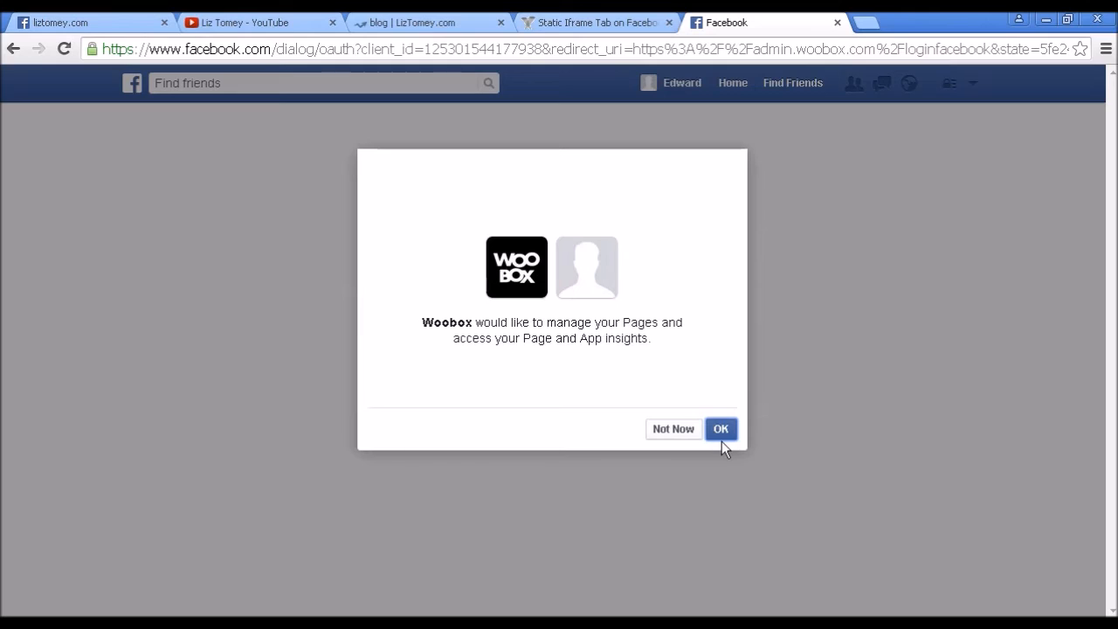
pyautogui.click(723, 432)
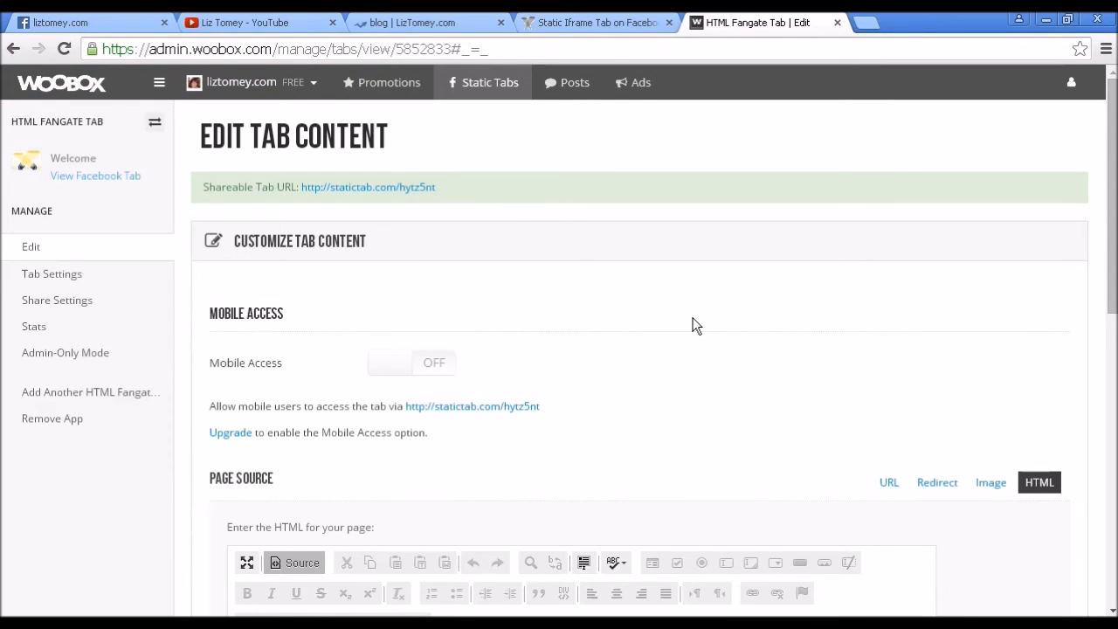
# - Copy the address liztomey.com/blog/ from the open blog page
pyautogui.click(452, 24)
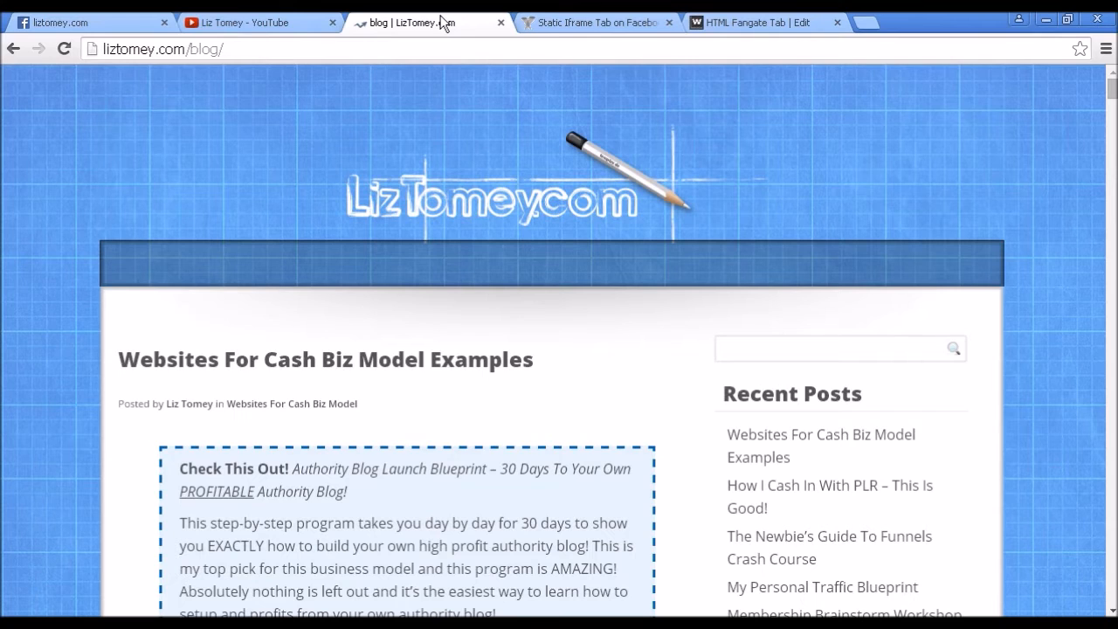
pyautogui.click(223, 49)
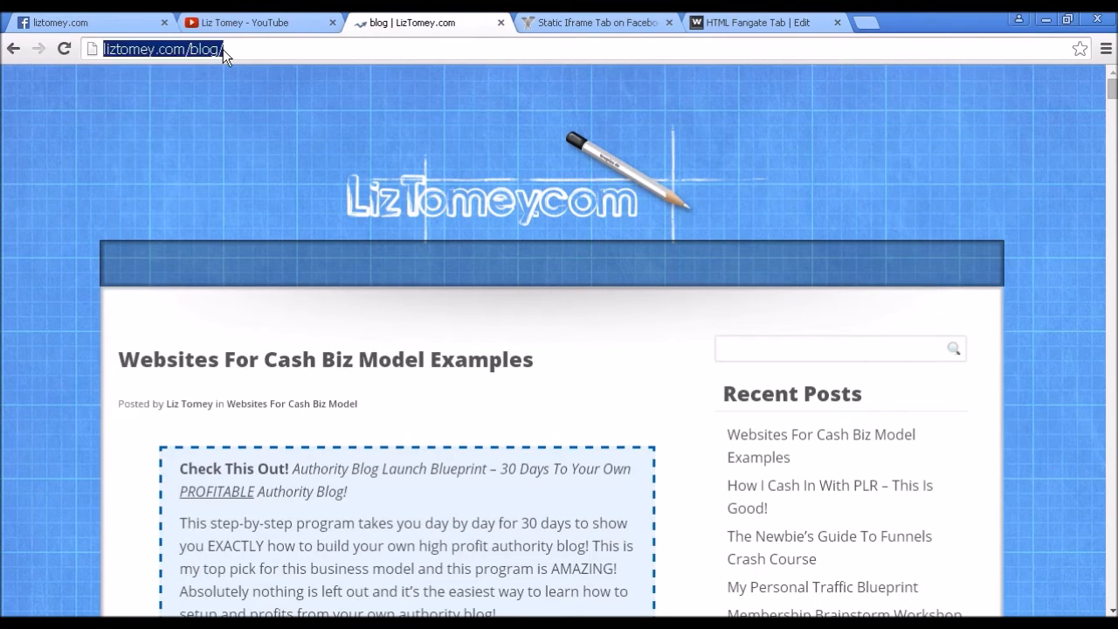
pyautogui.rightClick(195, 48)
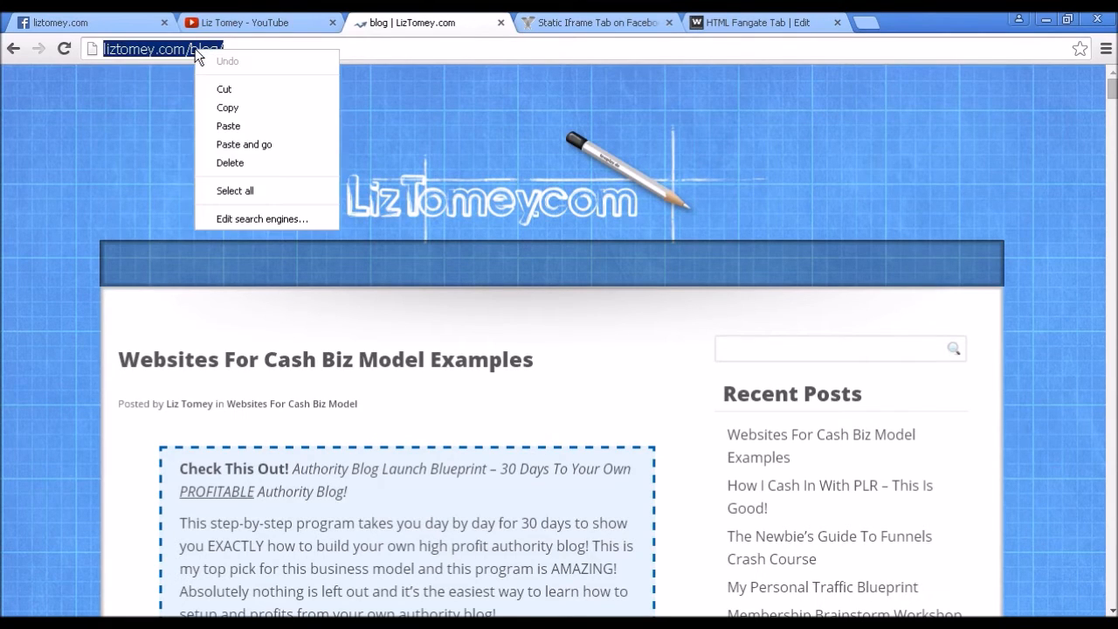
pyautogui.click(227, 107)
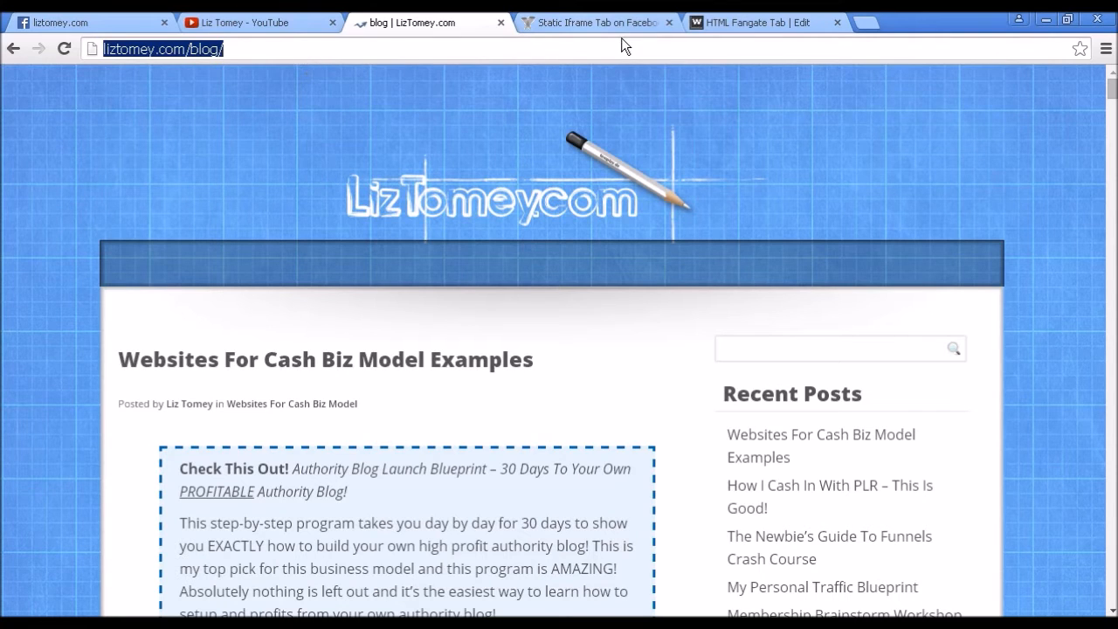
pyautogui.click(730, 24)
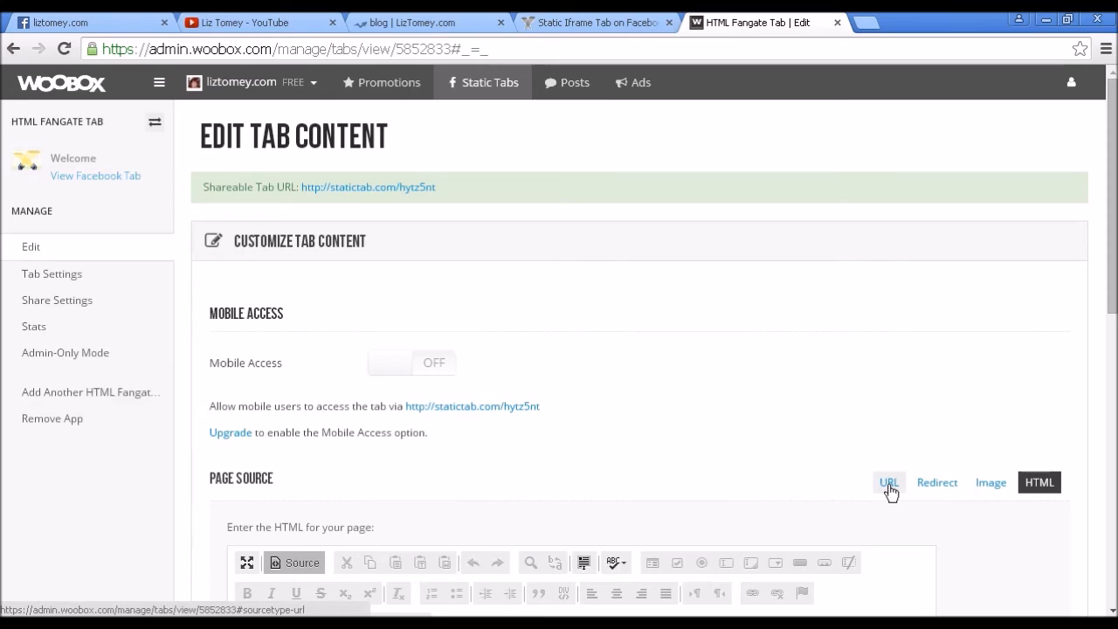
pyautogui.click(890, 483)
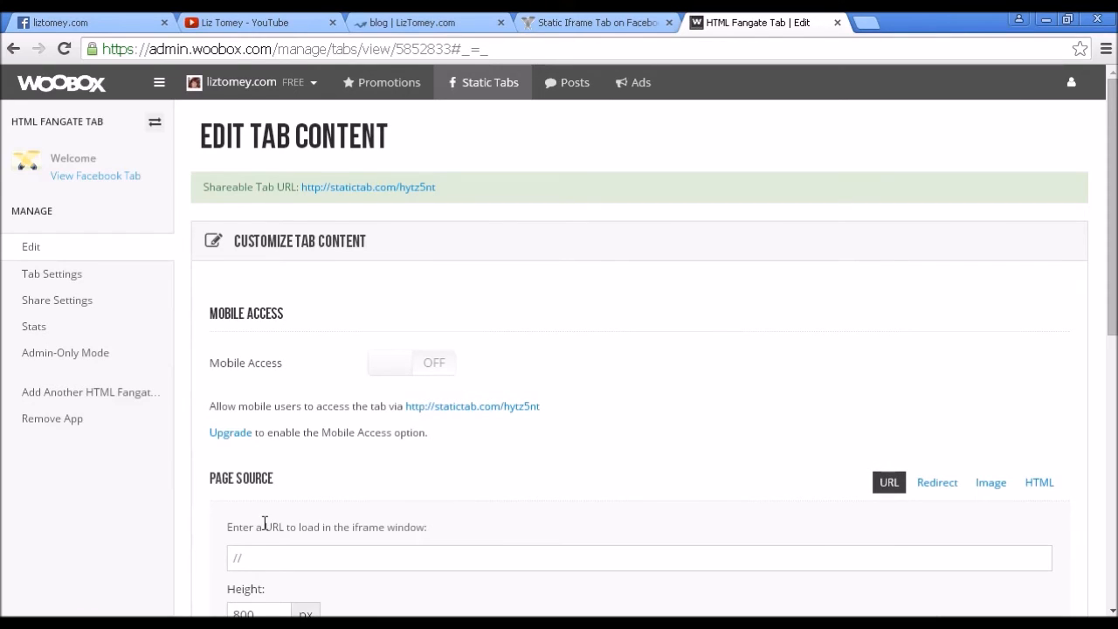
pyautogui.click(249, 558)
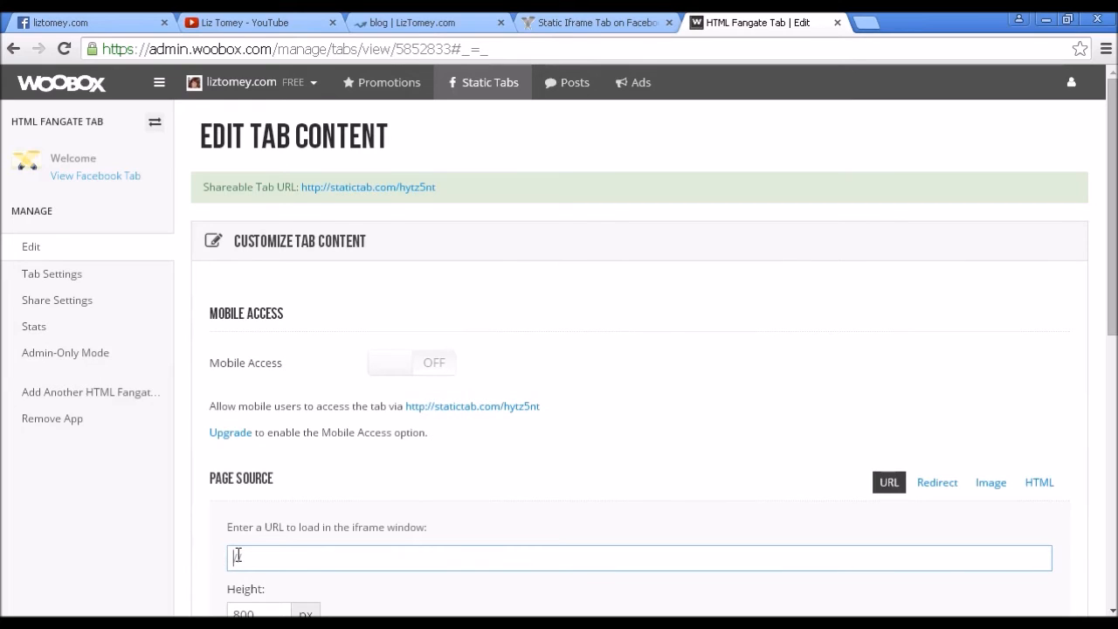
pyautogui.hotkey('ctrl', 'v')
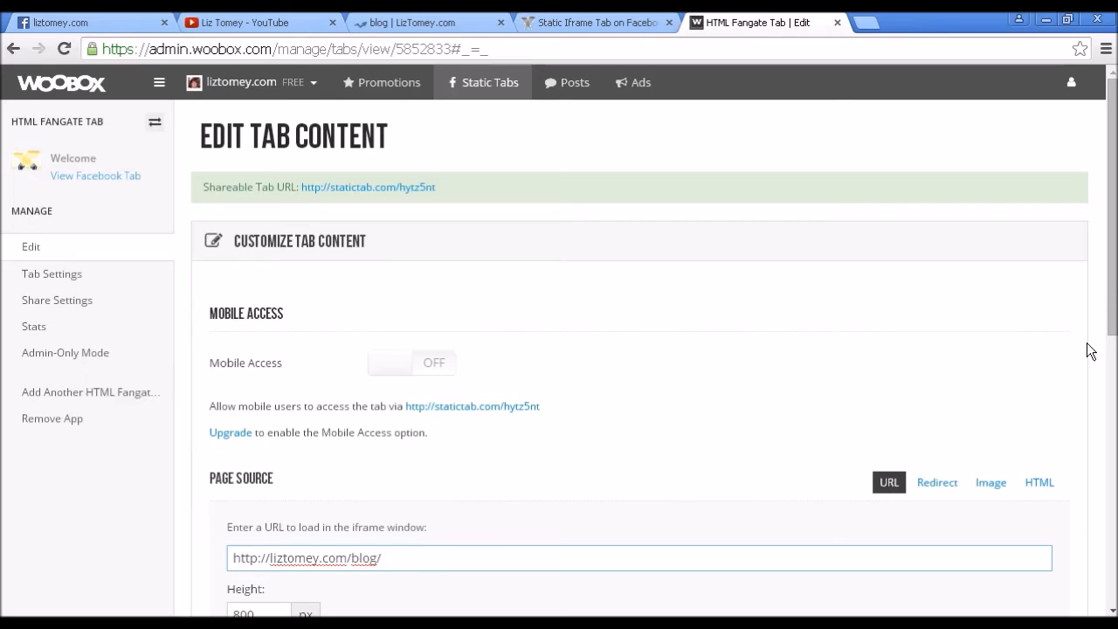
pyautogui.scroll(-1, 1112, 314)
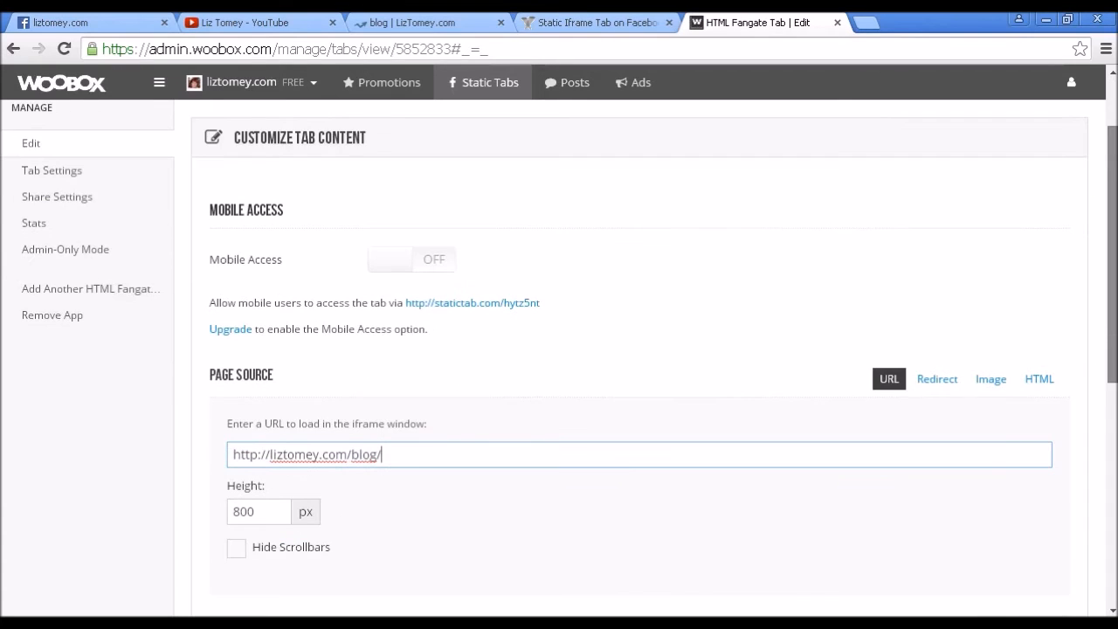
pyautogui.scroll(-1, 639, 359)
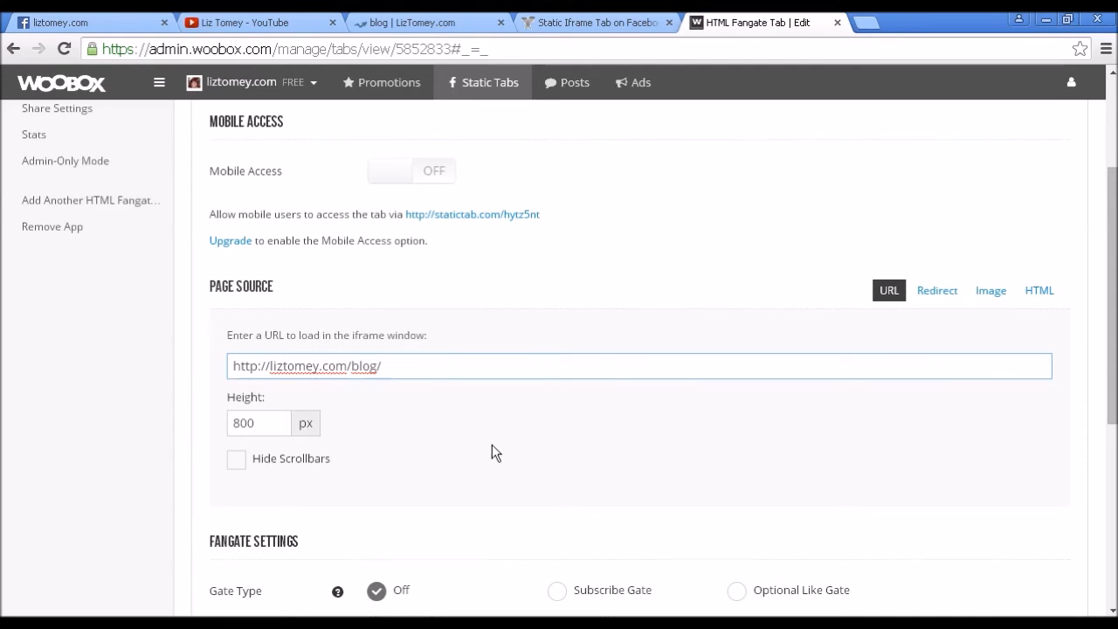
pyautogui.moveTo(1115, 355)
pyautogui.mouseDown()
pyautogui.moveTo(1114, 495)
pyautogui.moveTo(1116, 350)
pyautogui.mouseUp()
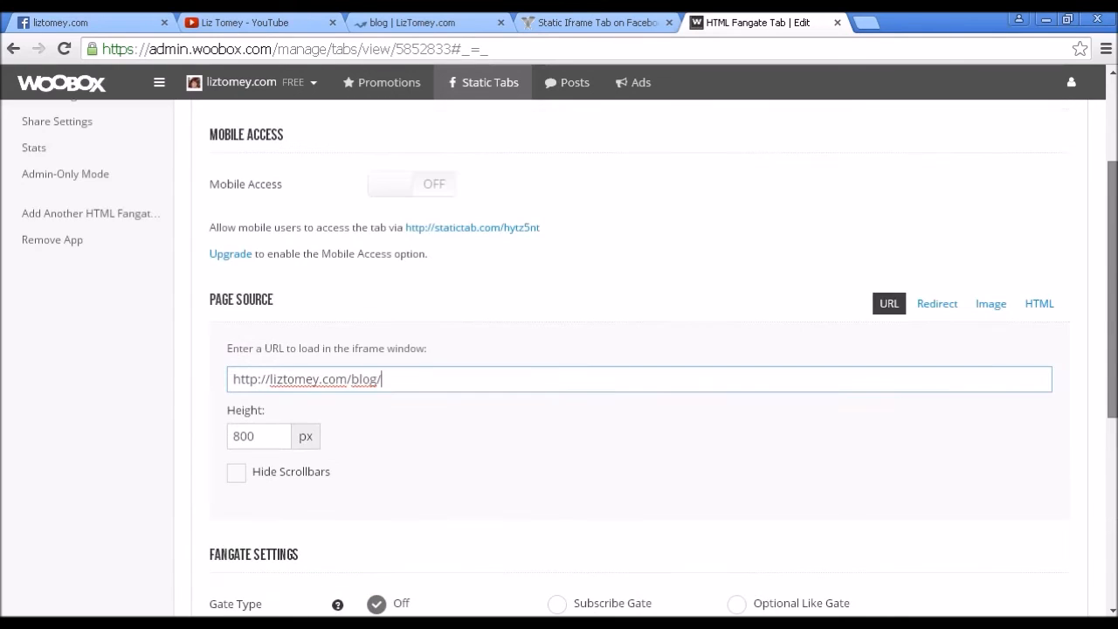
pyautogui.scroll(-4, 448, 384)
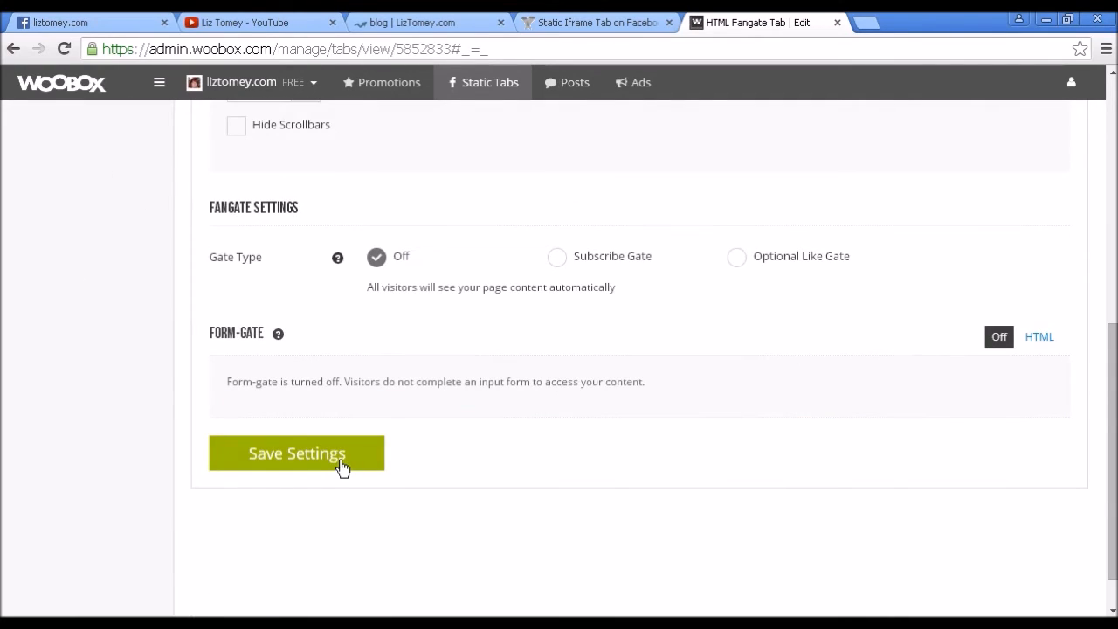
pyautogui.click(352, 464)
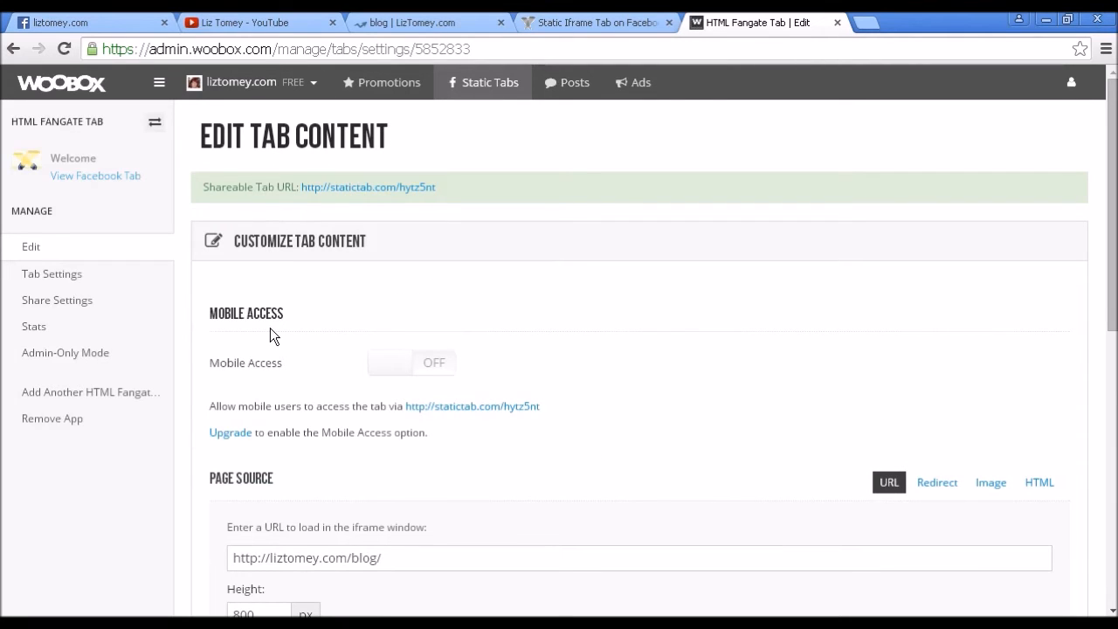
# - Rename the Facebook tab as "Blog" in the Woobox tab settings and save them
pyautogui.click(57, 273)
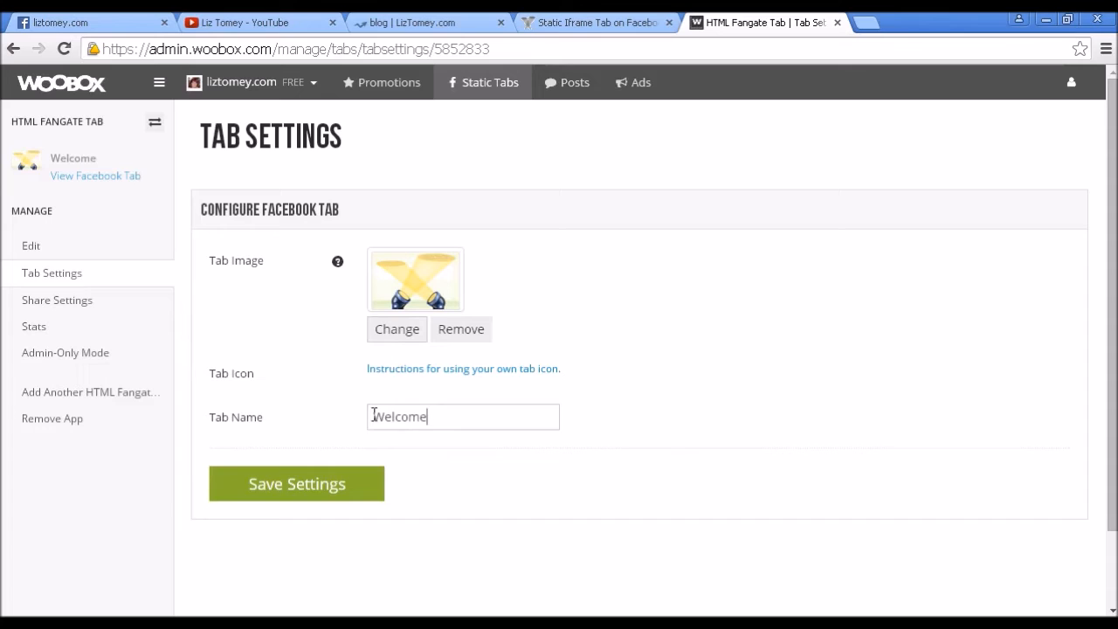
pyautogui.doubleClick(372, 416)
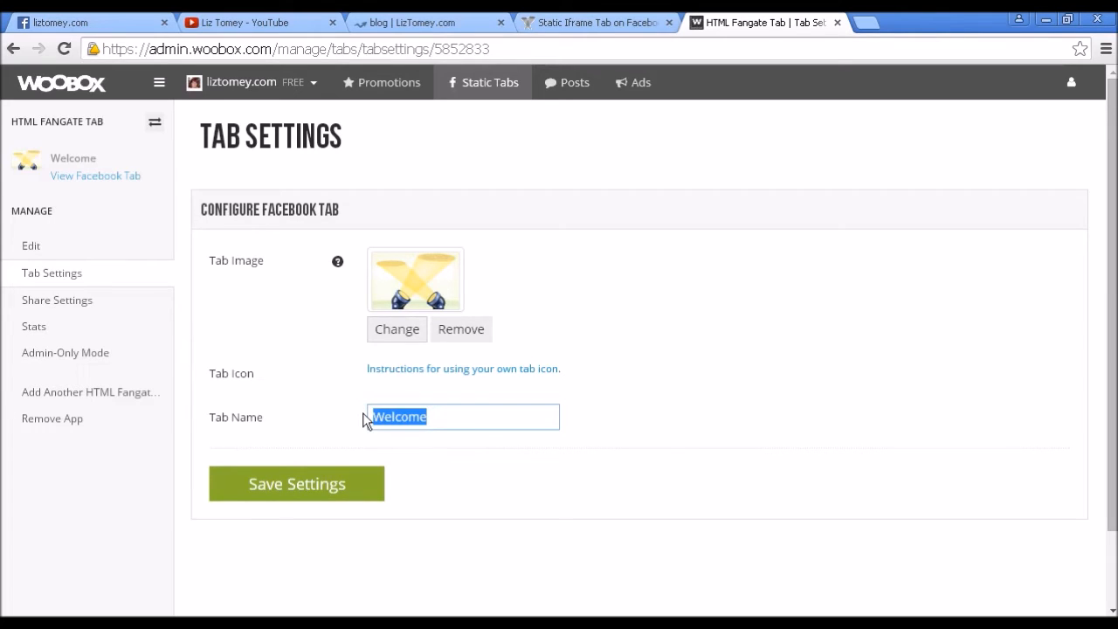
pyautogui.write('Blog')
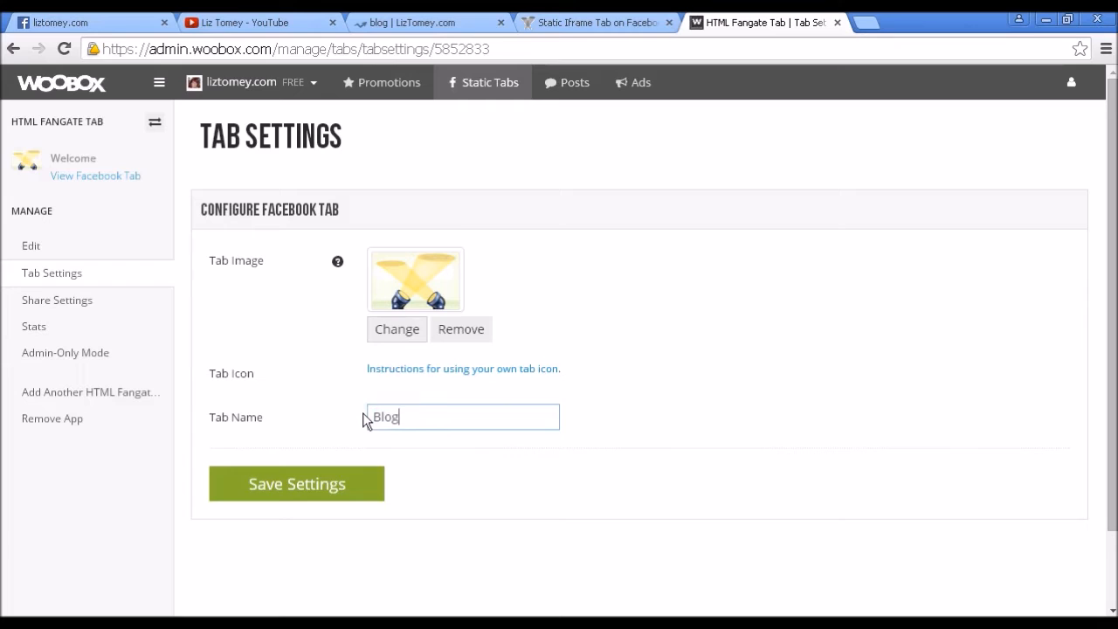
pyautogui.click(296, 492)
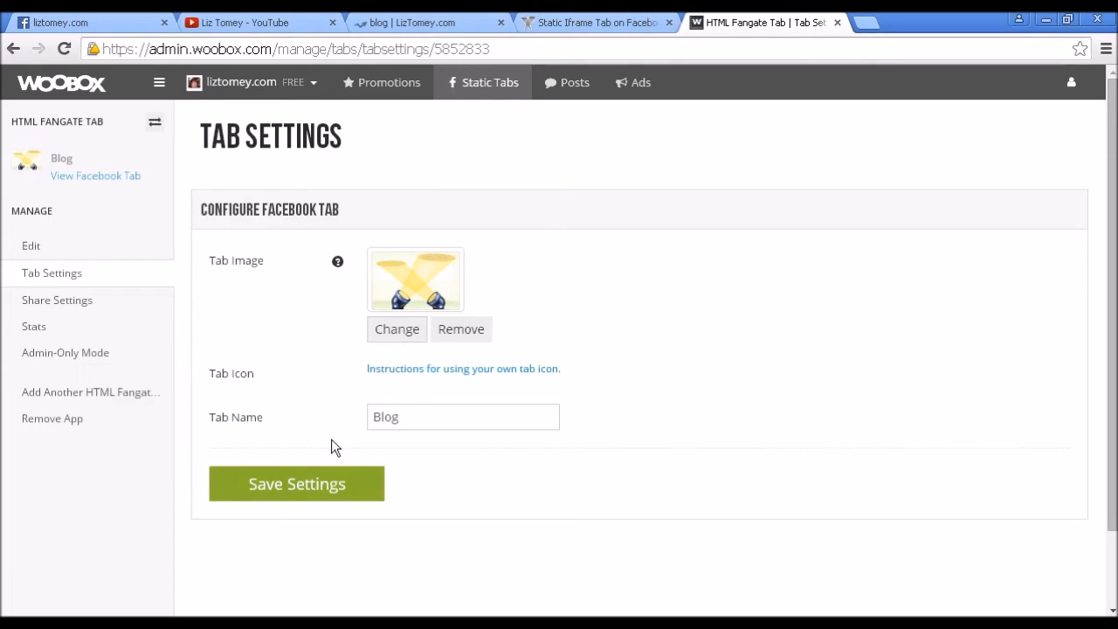
# - Reload the liztomey.com Facebook page and check its Apps section for the custom tab
pyautogui.click(75, 23)
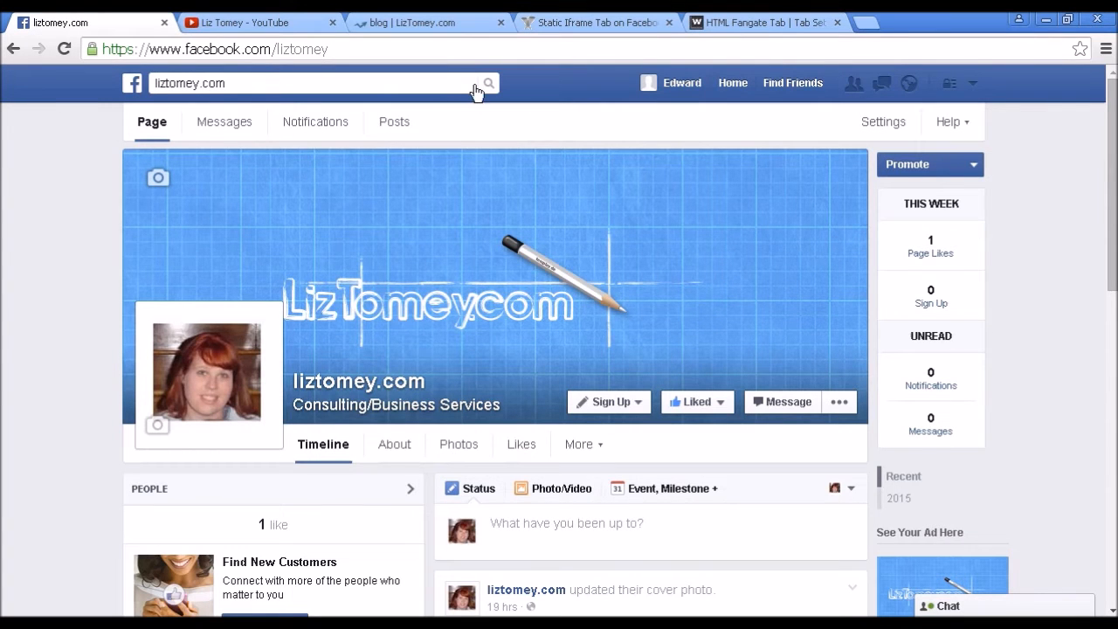
pyautogui.click(61, 47)
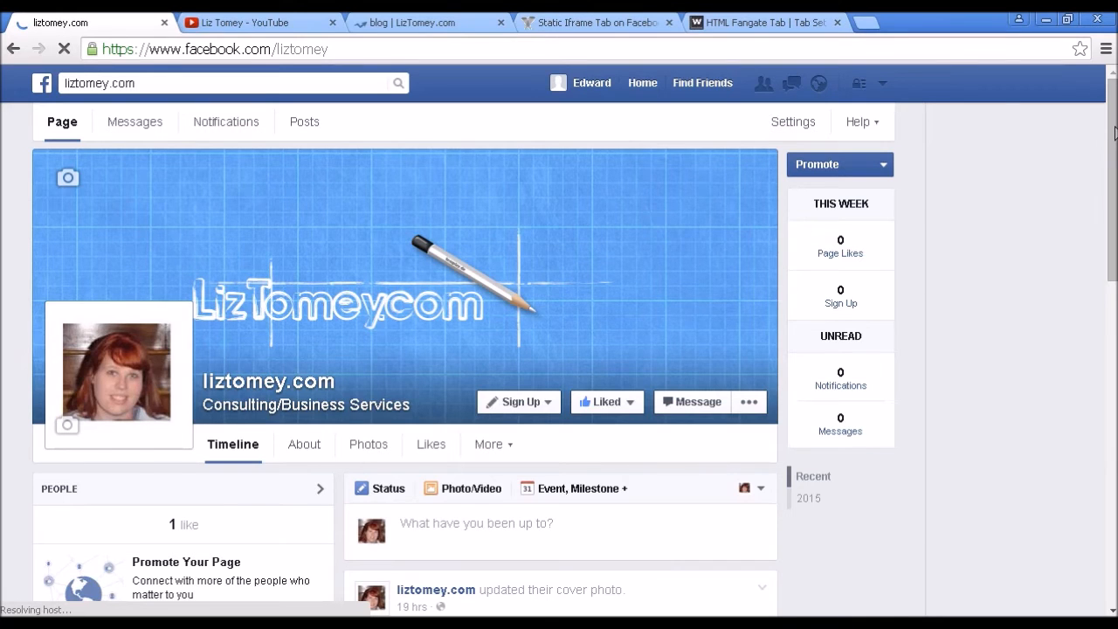
pyautogui.scroll(-1, 1115, 131)
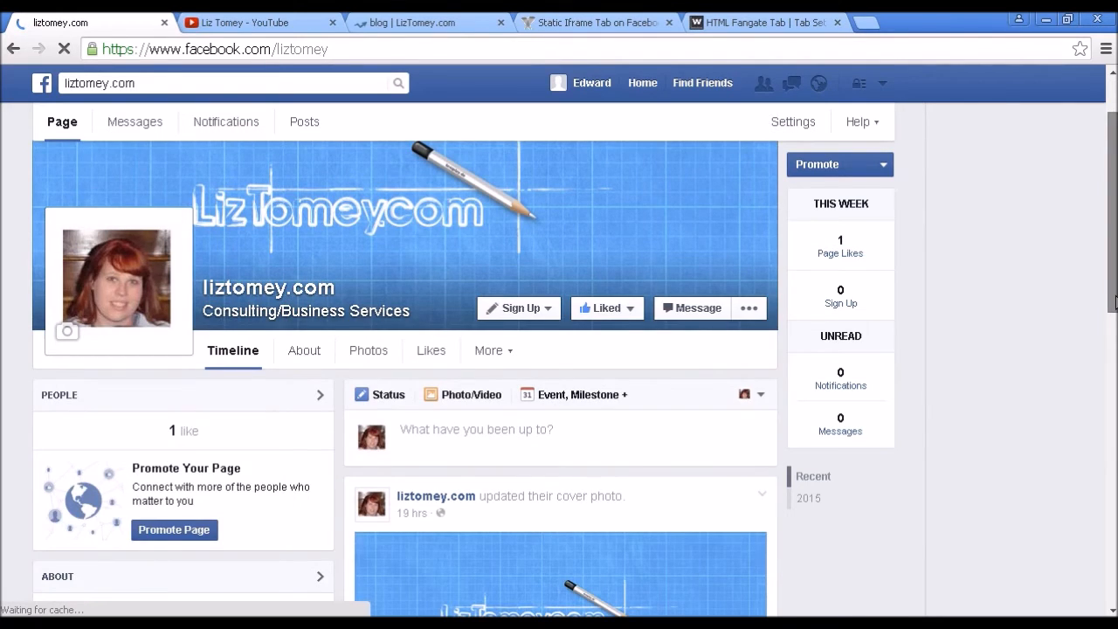
pyautogui.scroll(-3, 1115, 302)
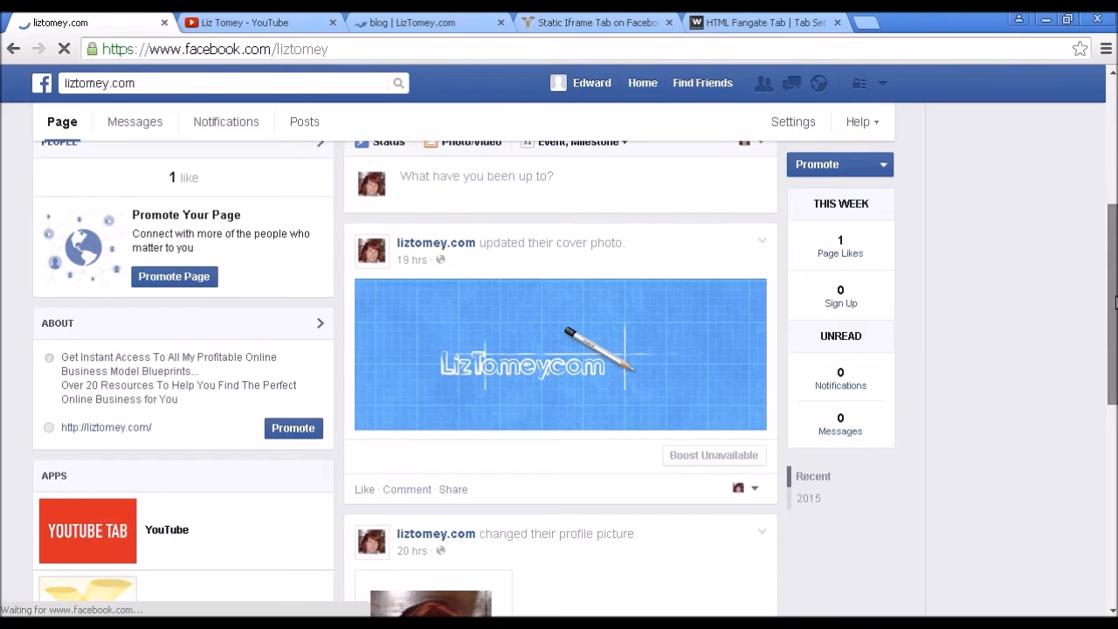
pyautogui.scroll(-1, 1115, 301)
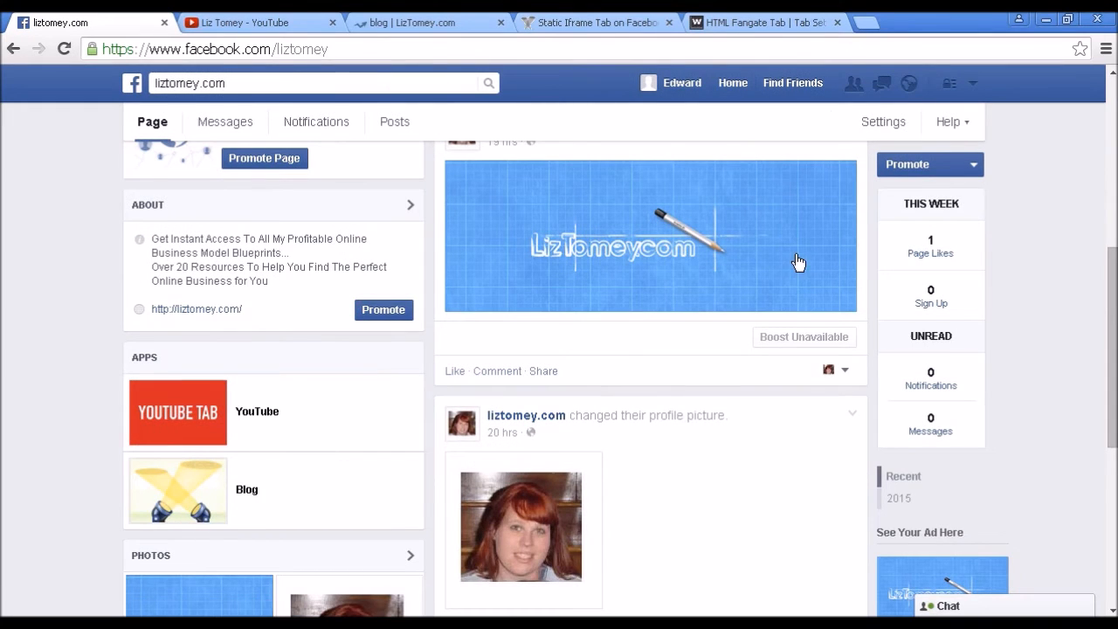
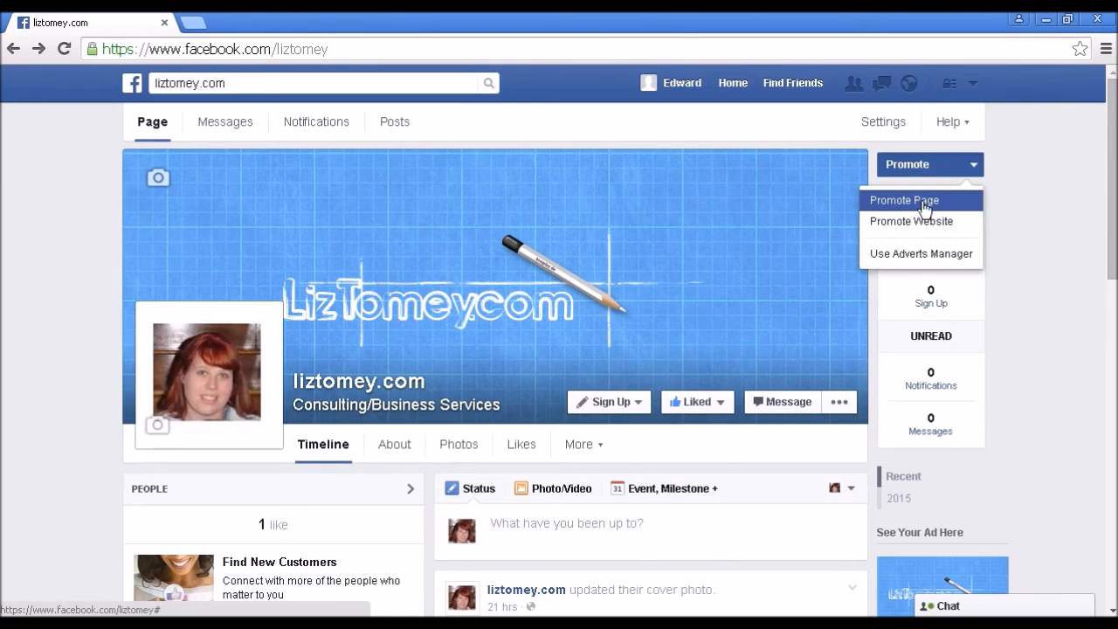
# - Examine the Promote Page advert, budget, schedule and audience options, and cancel the promotion
pyautogui.click(907, 202)
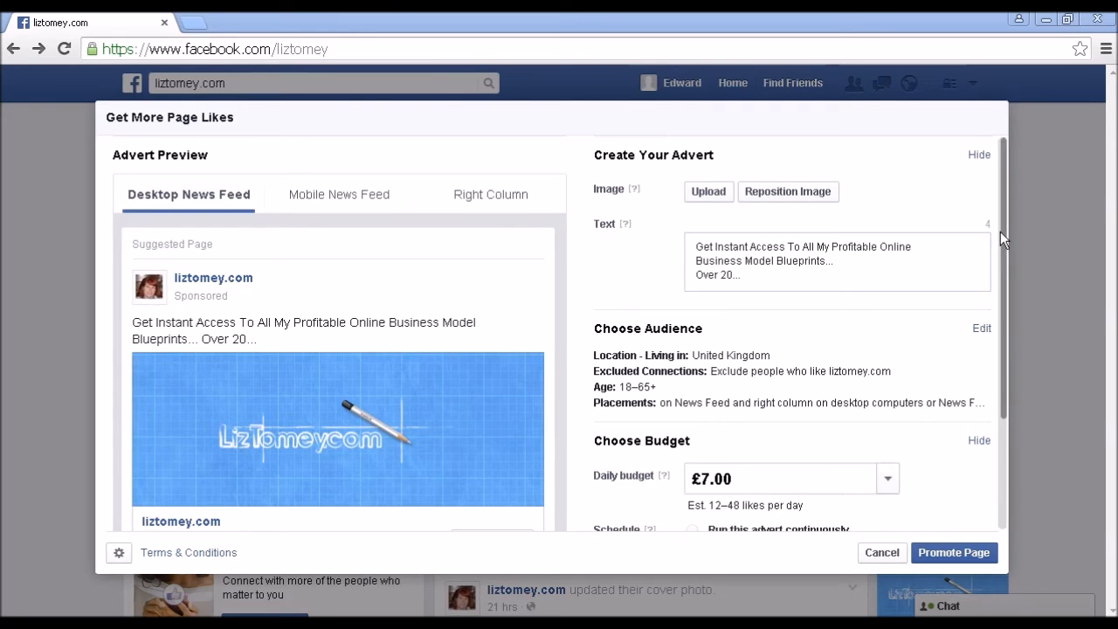
pyautogui.moveTo(1003, 261); pyautogui.dragTo(994, 392)
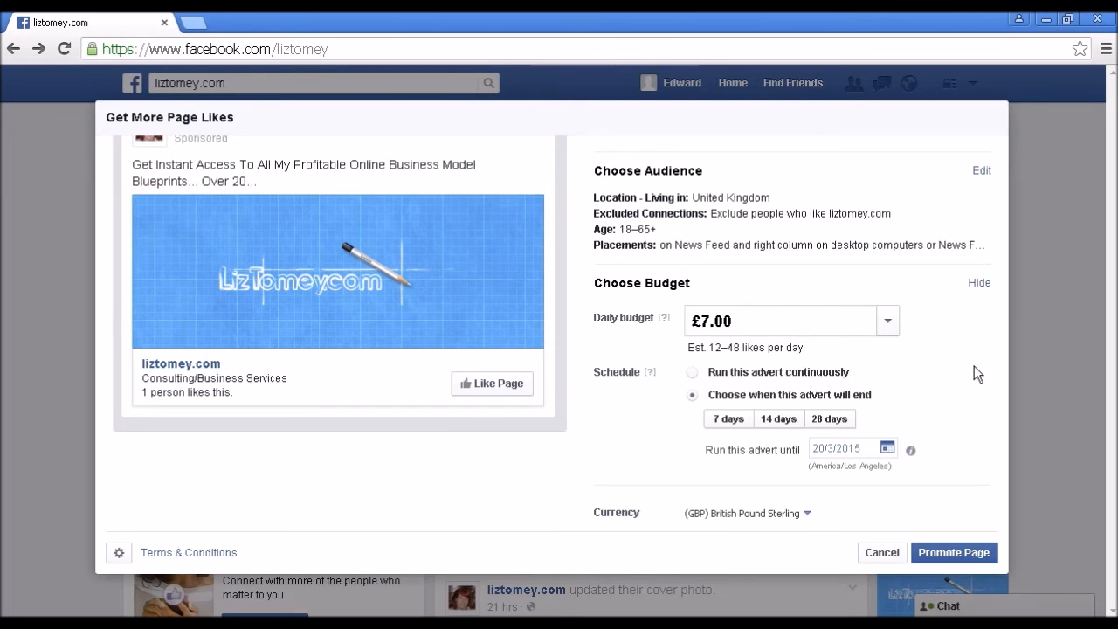
pyautogui.scroll(2, 996, 346)
pyautogui.scroll(2, 996, 344)
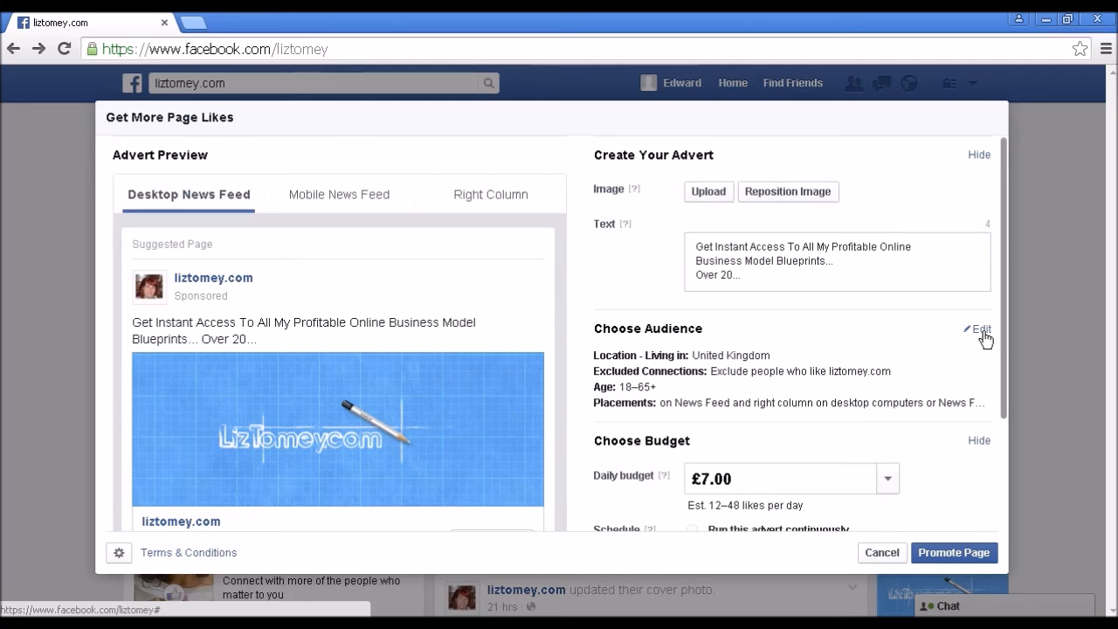
pyautogui.click(982, 331)
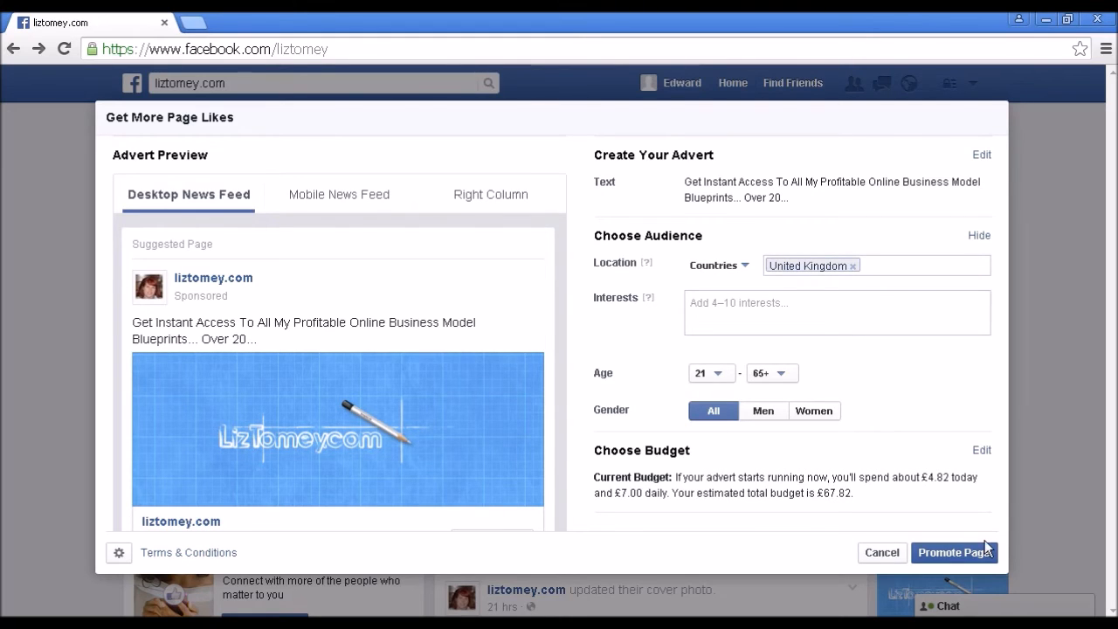
pyautogui.click(879, 555)
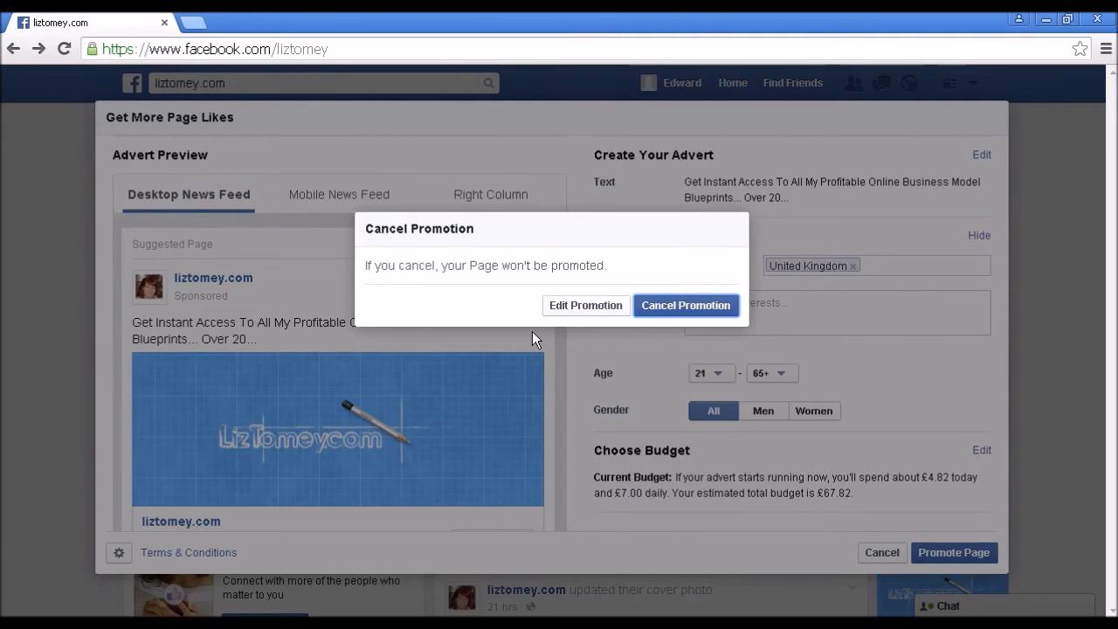
pyautogui.click(680, 305)
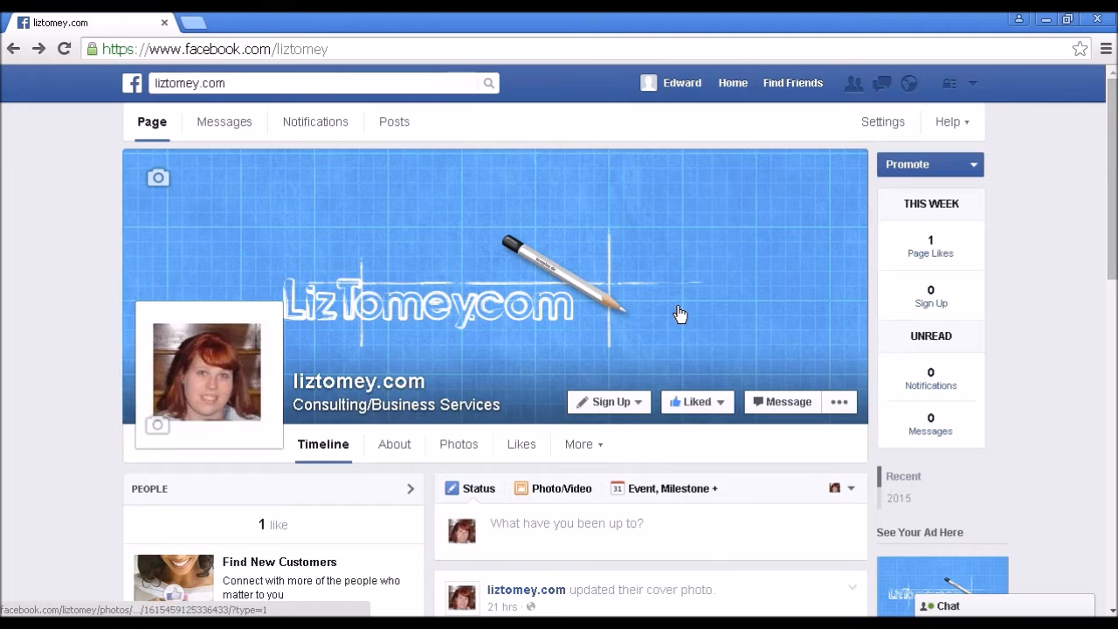
# - Go to the Adverts Manager from the page's promotion options and start creating a new advert
pyautogui.click(974, 166)
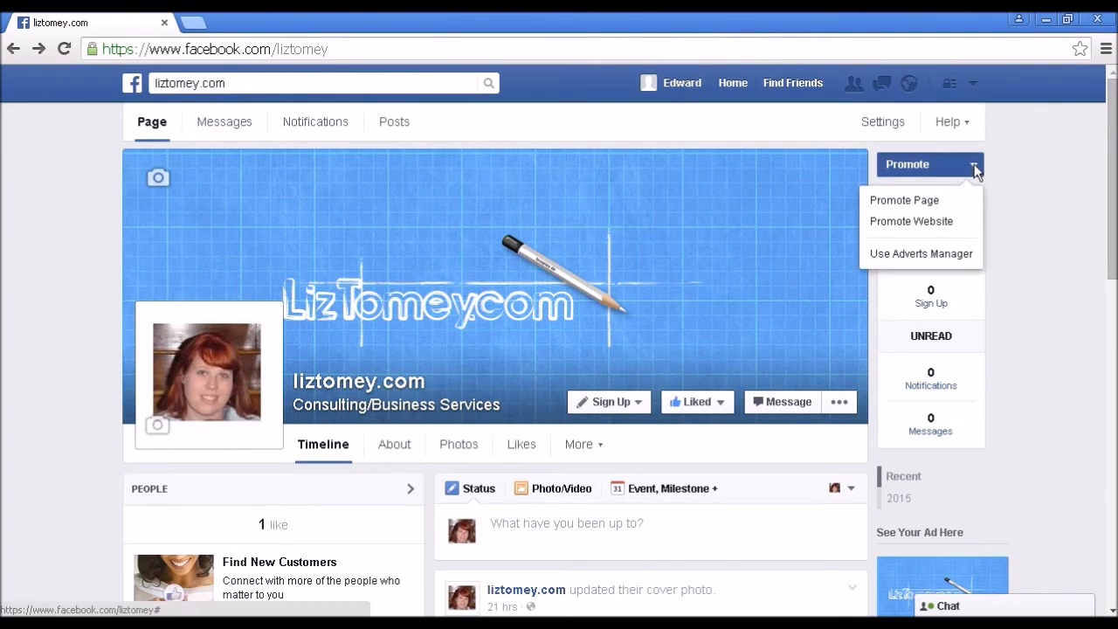
pyautogui.click(878, 256)
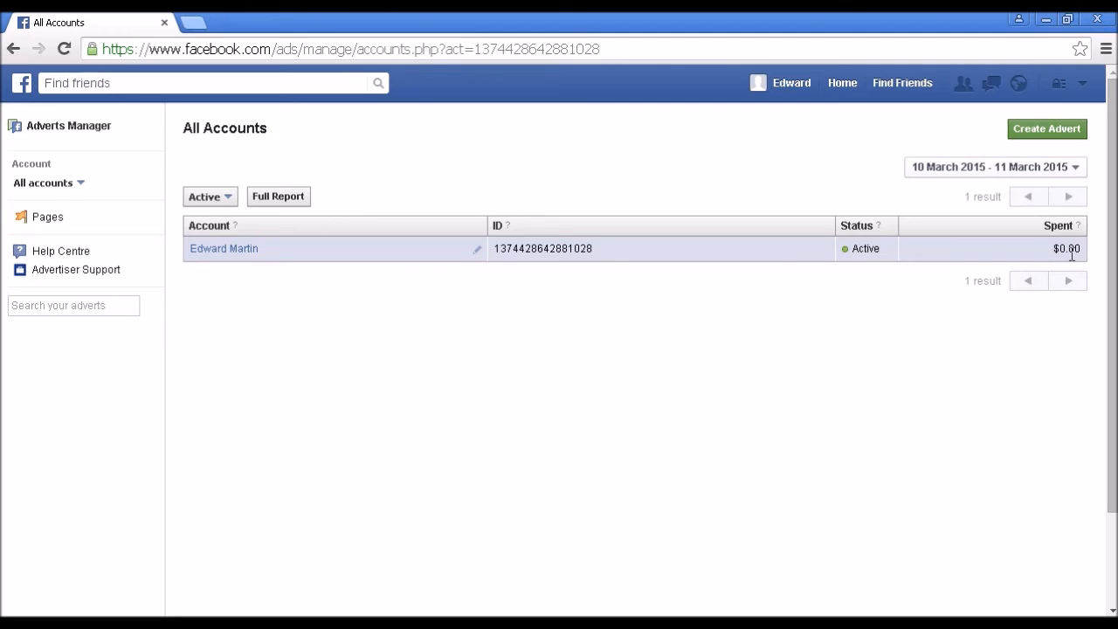
pyautogui.click(1046, 130)
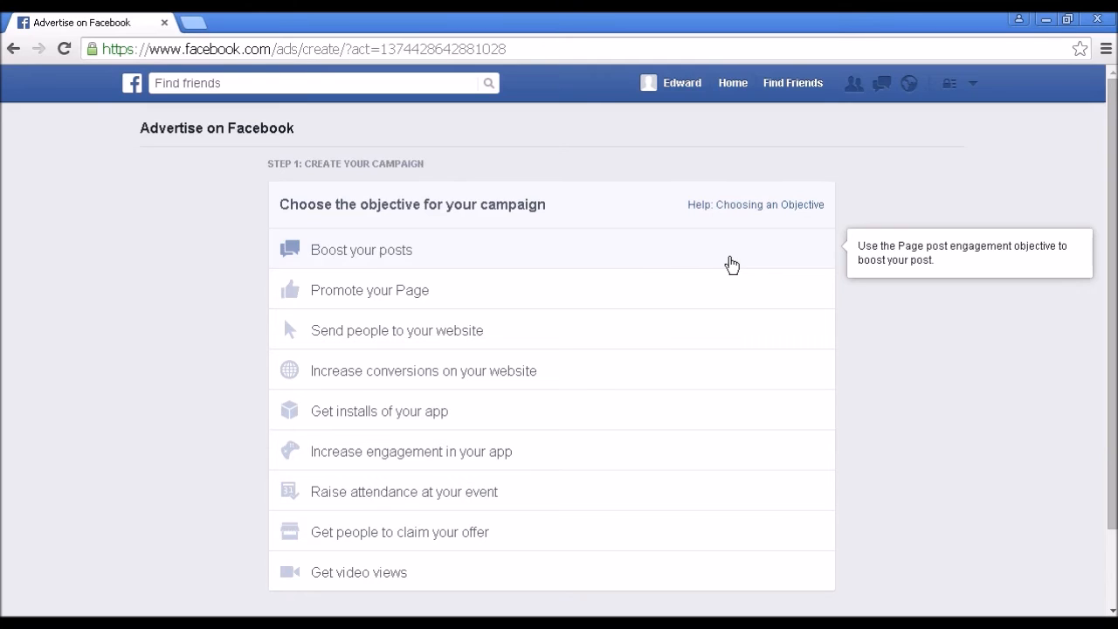
# - Choose the Promote your Page objective for liztomey.com and continue with the campaign
pyautogui.click(385, 300)
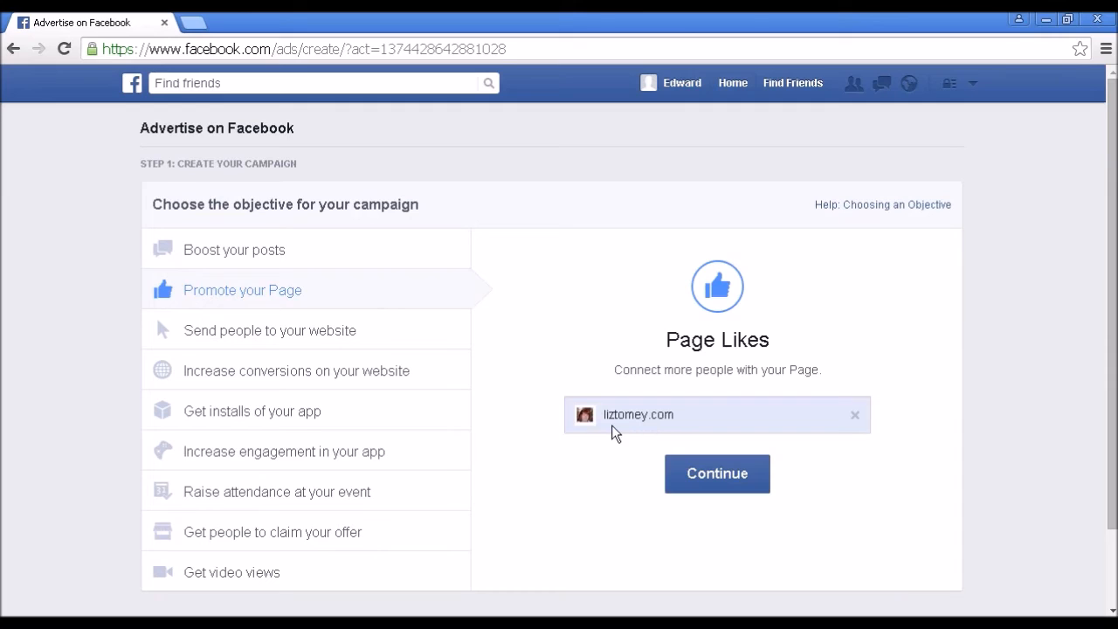
pyautogui.click(721, 480)
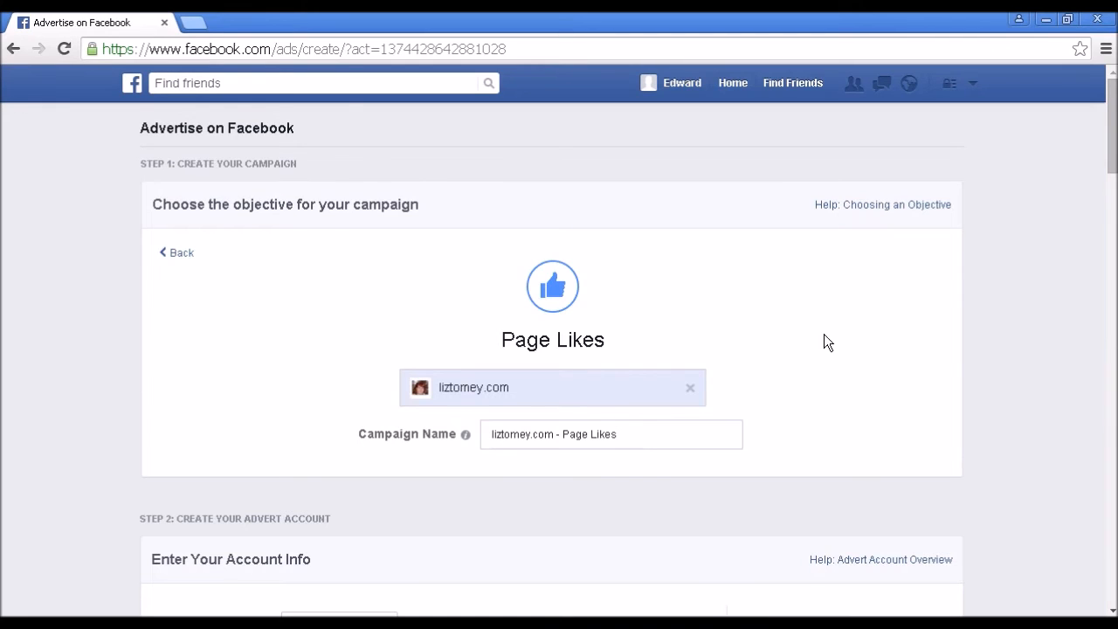
# - Check the account country choices and set the advert account name to liztomey.com in the advanced account options
pyautogui.moveTo(1112, 173); pyautogui.dragTo(1112, 190)
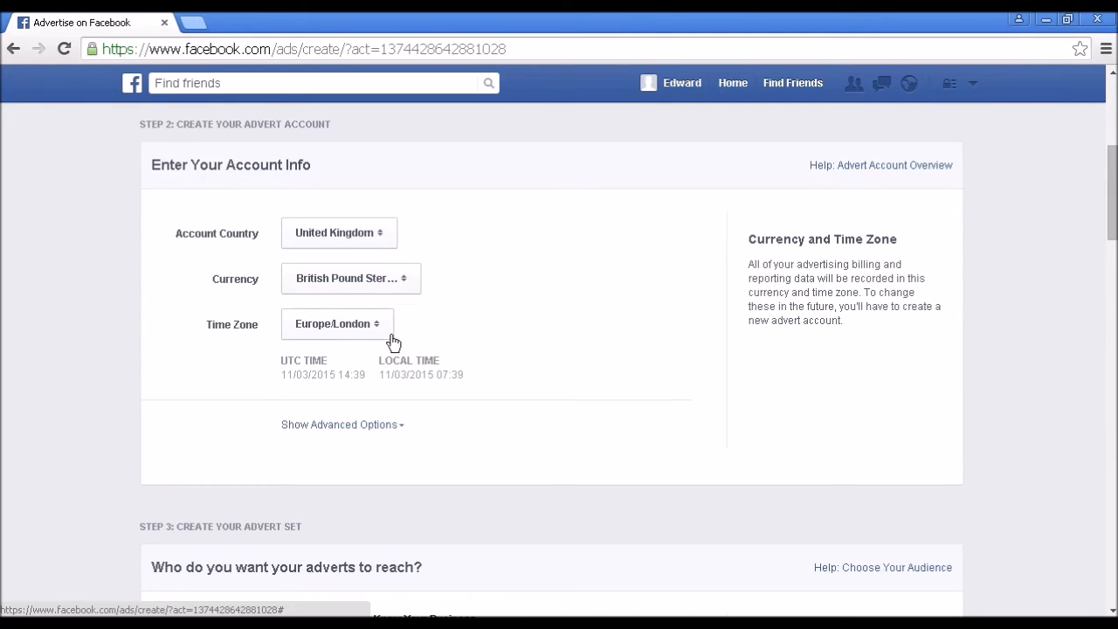
pyautogui.click(380, 239)
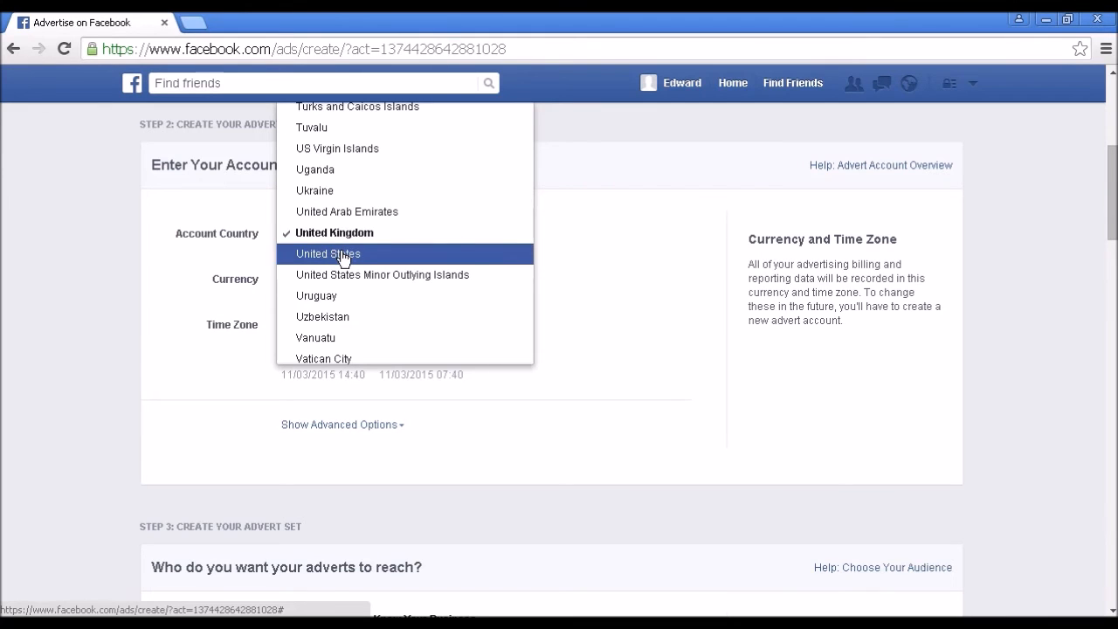
pyautogui.click(364, 426)
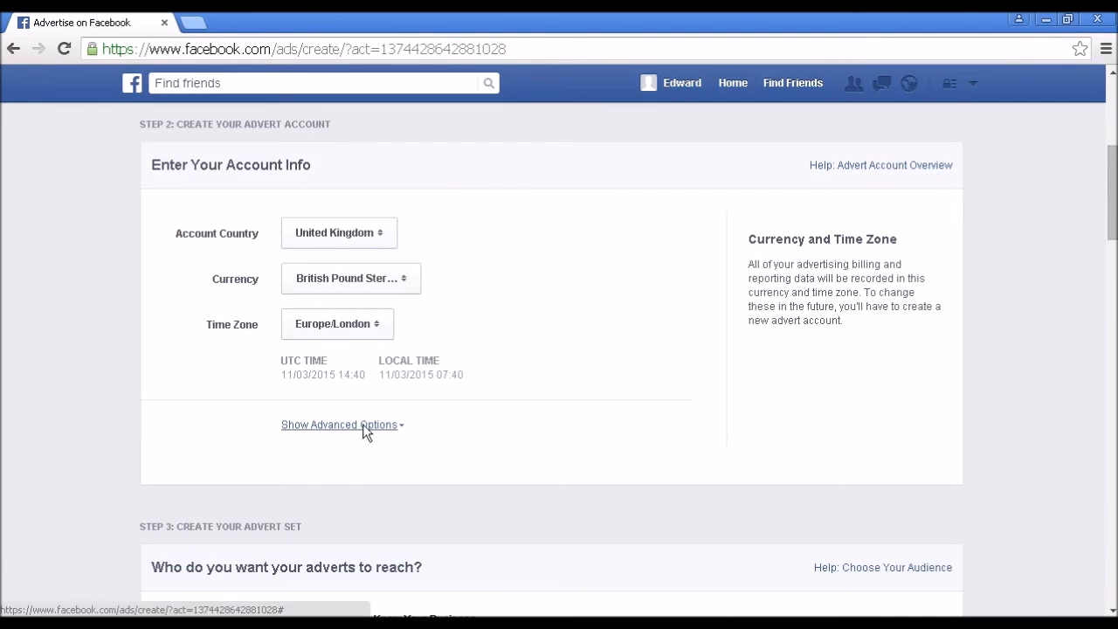
pyautogui.click(363, 425)
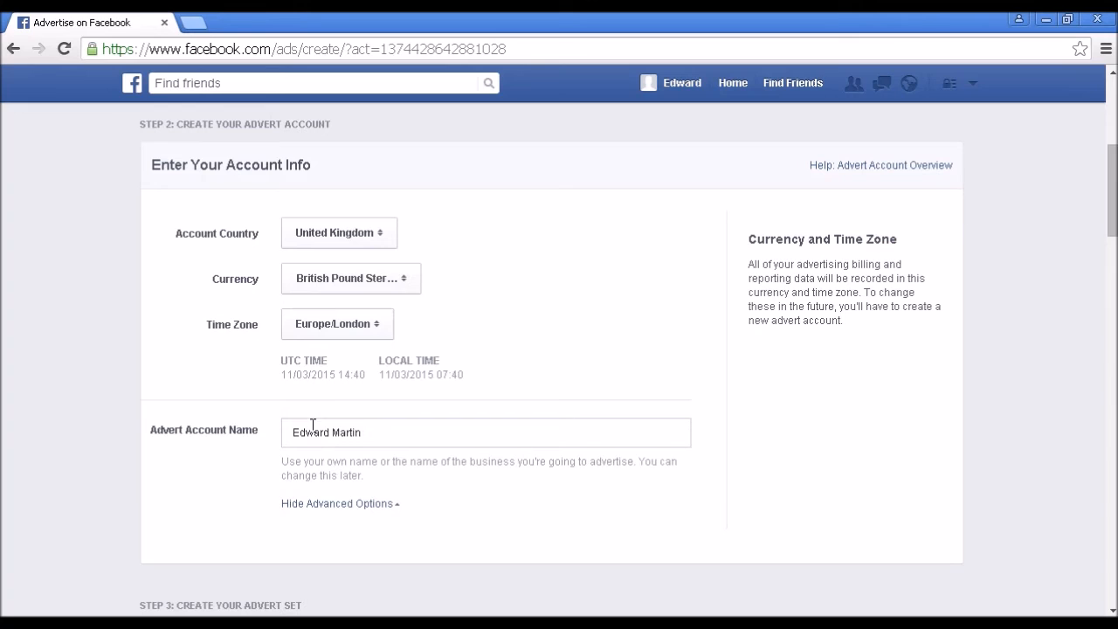
pyautogui.moveTo(367, 434); pyautogui.dragTo(277, 428)
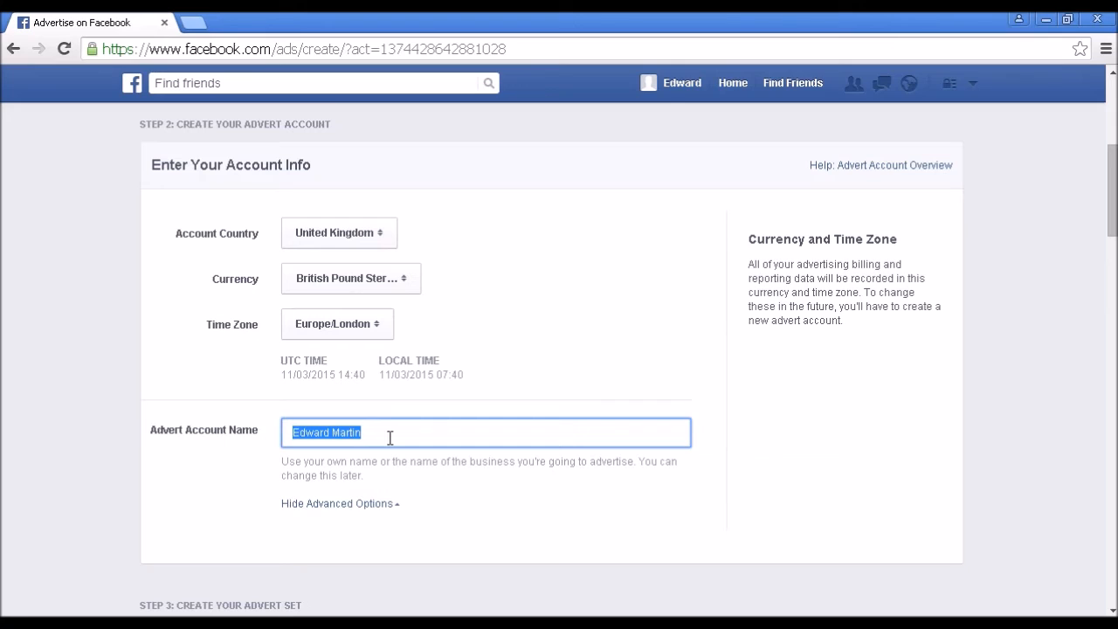
pyautogui.write('l')
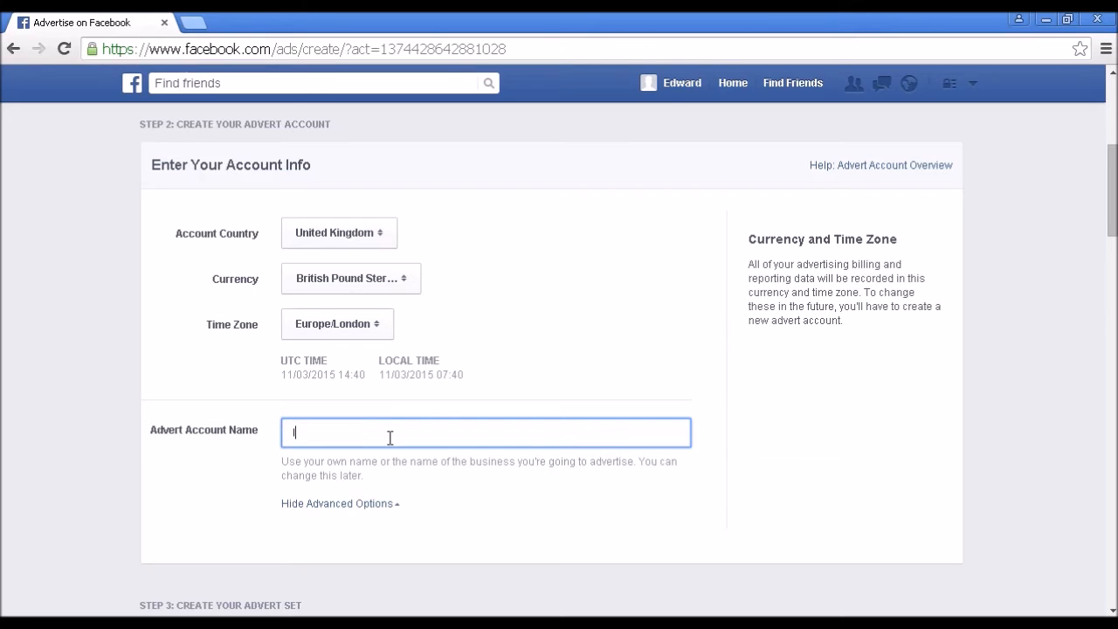
pyautogui.write('iztomey.com')
# - Check the location exclusion option for All United Kingdom in the advert set's audience and cancel it
pyautogui.moveTo(1114, 196); pyautogui.dragTo(1115, 262)
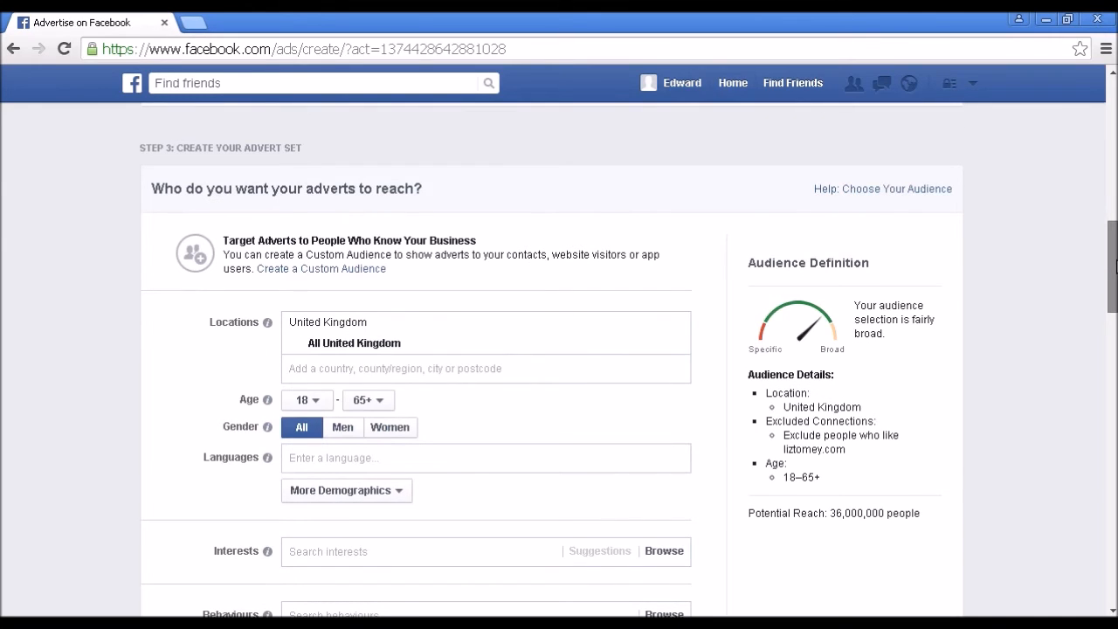
pyautogui.moveTo(1115, 265); pyautogui.dragTo(1115, 268)
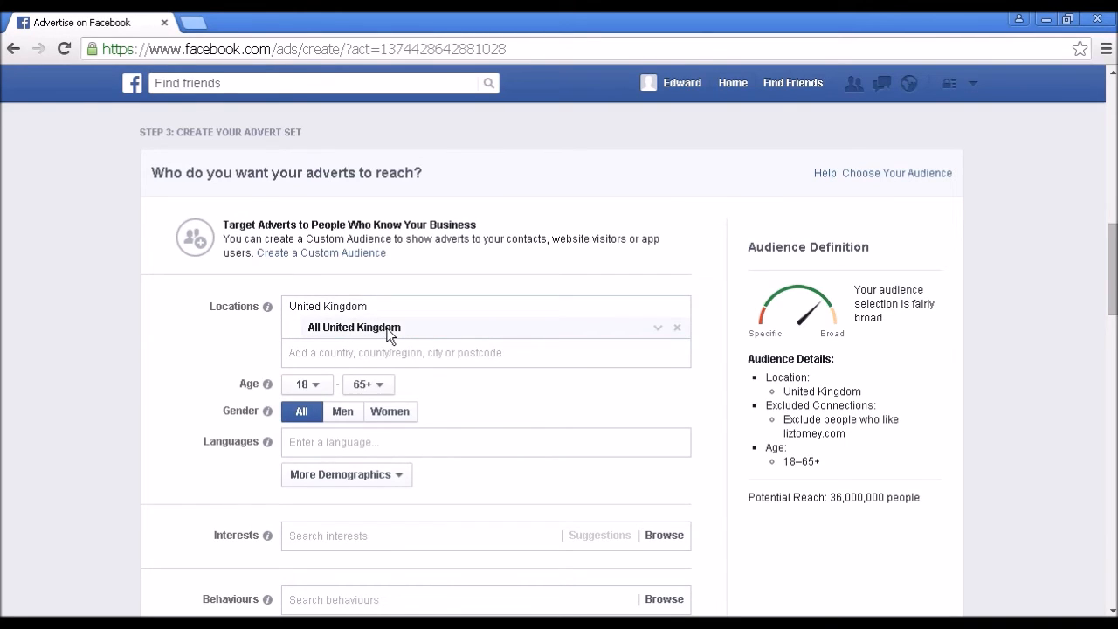
pyautogui.click(658, 328)
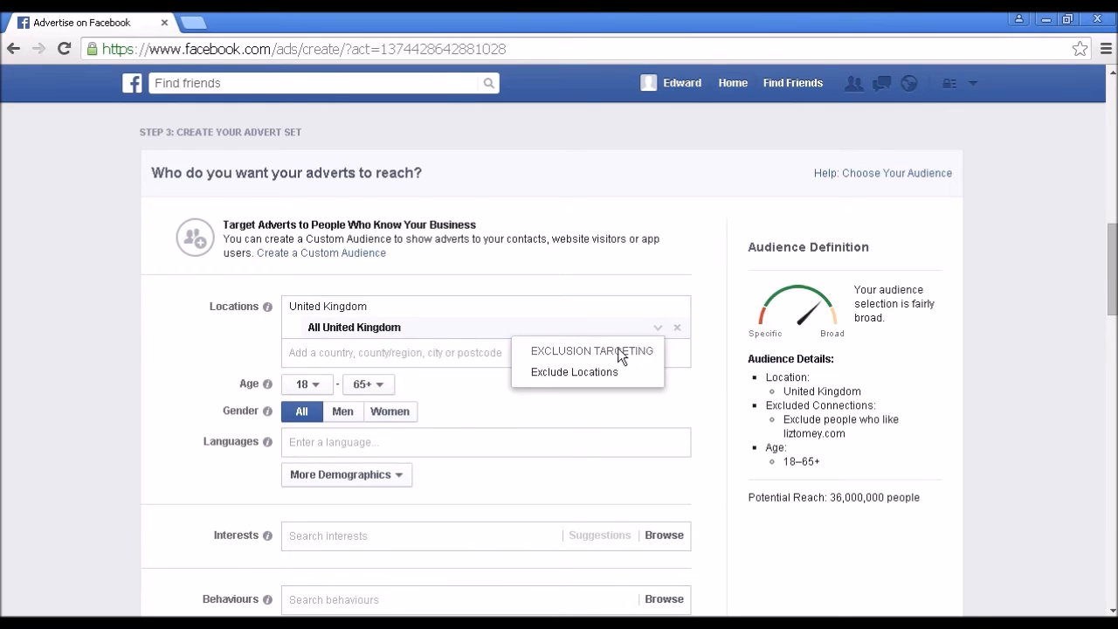
pyautogui.click(572, 377)
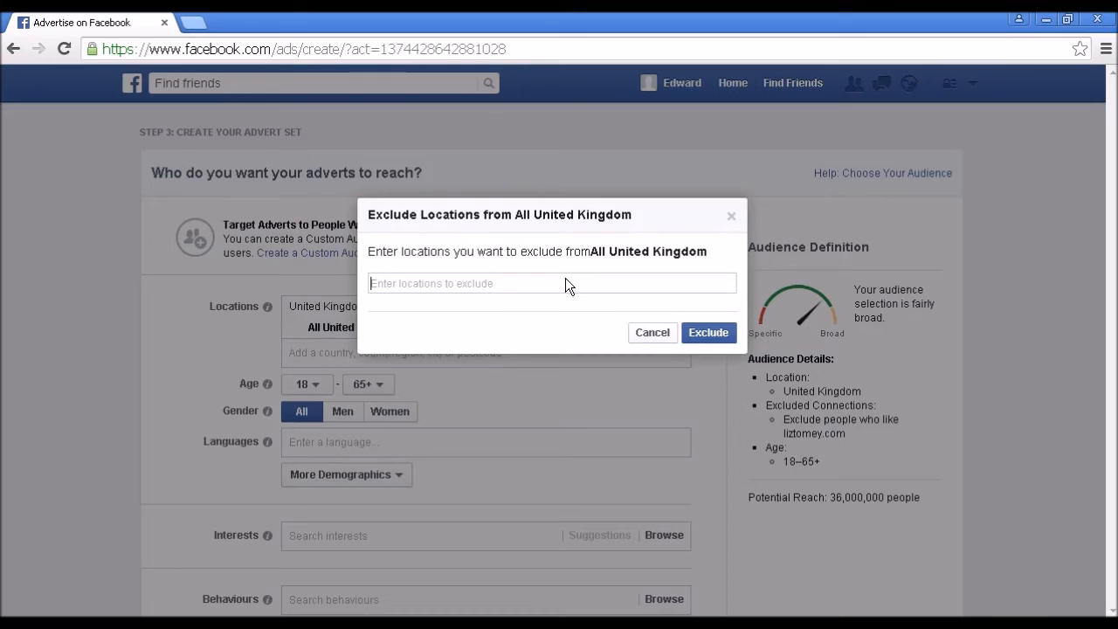
pyautogui.click(647, 338)
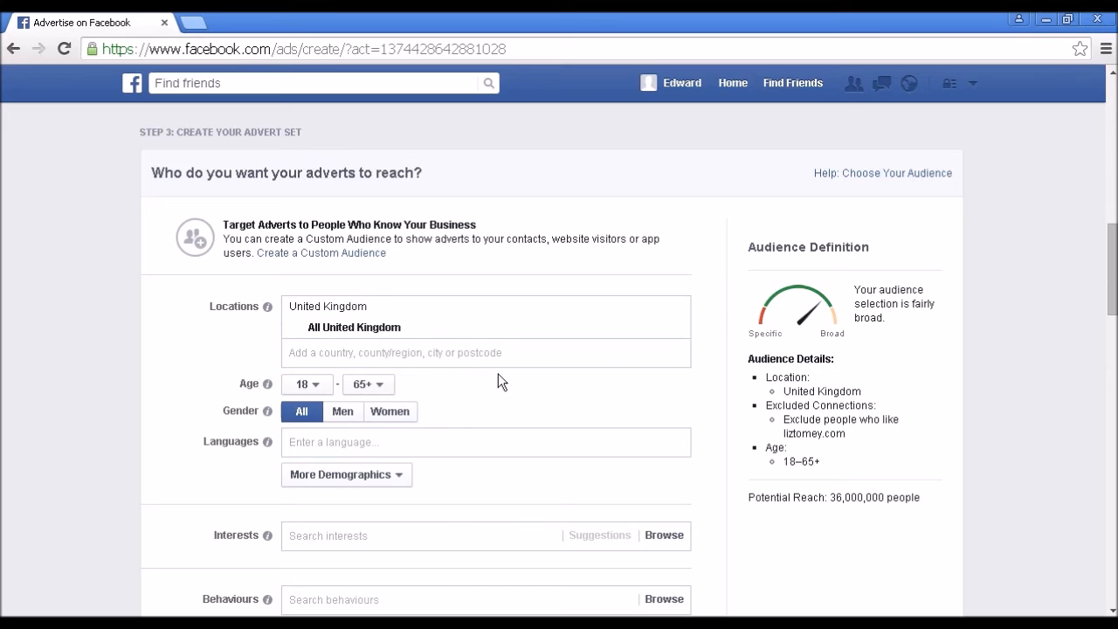
# - Add Chattanooga, Tennessee, United States to the advert set's target locations
pyautogui.click(397, 354)
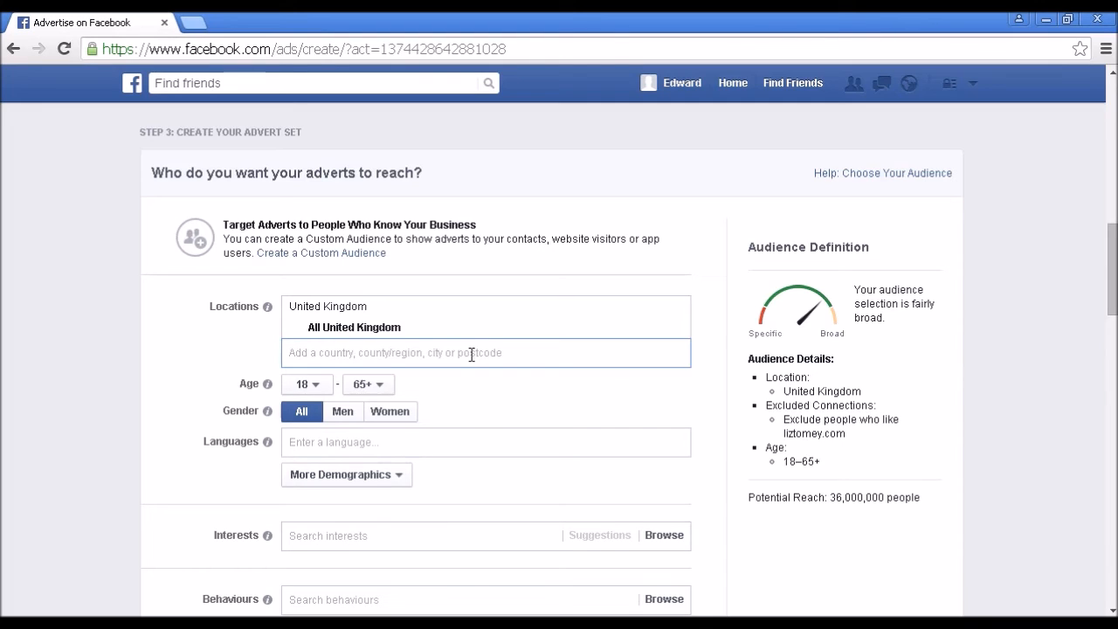
pyautogui.write('C')
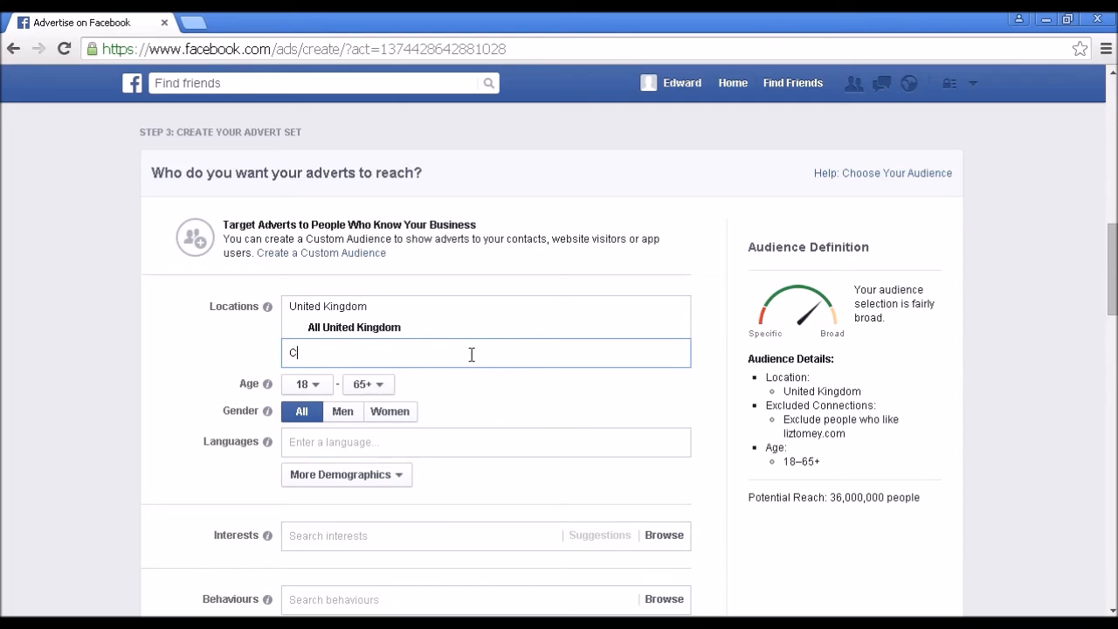
pyautogui.write('hattanooga')
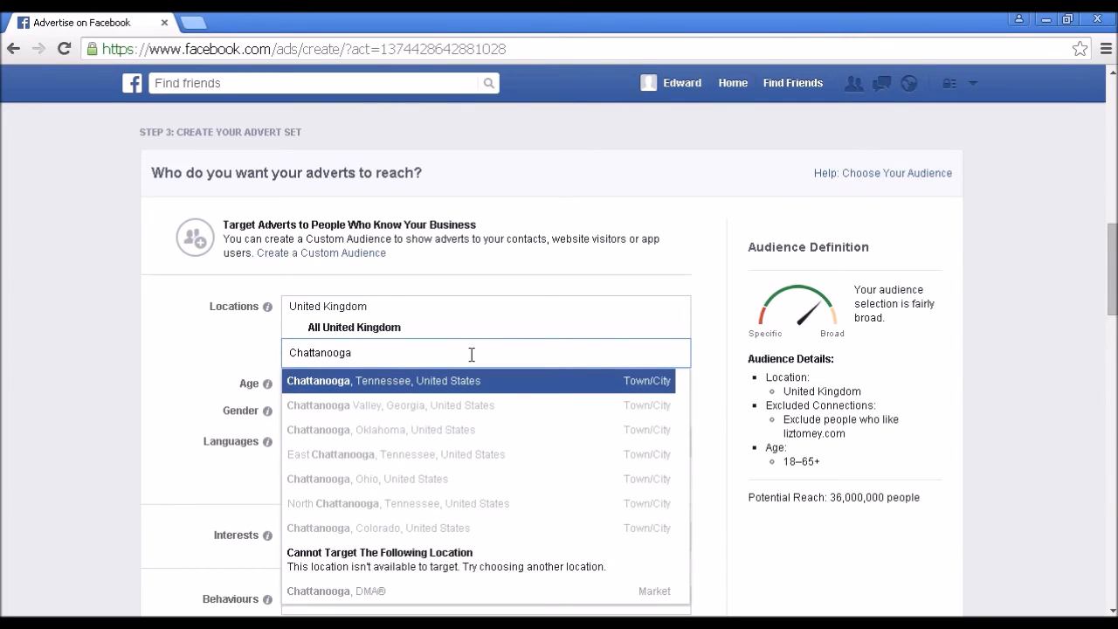
pyautogui.click(385, 380)
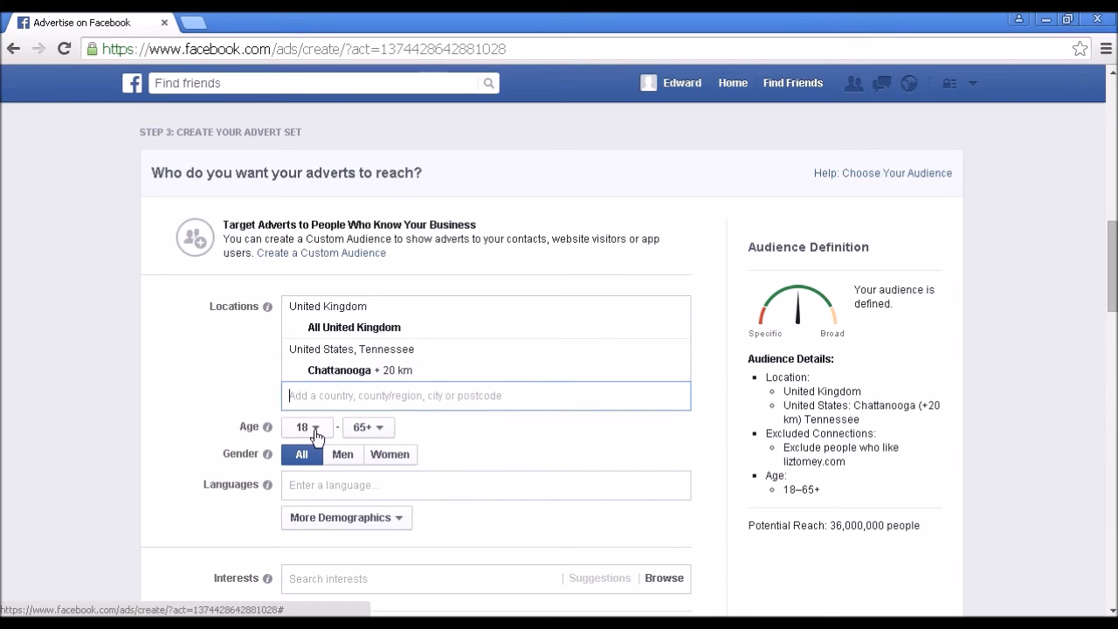
# - Restrict the advert audience's language to English (All)
pyautogui.click(366, 487)
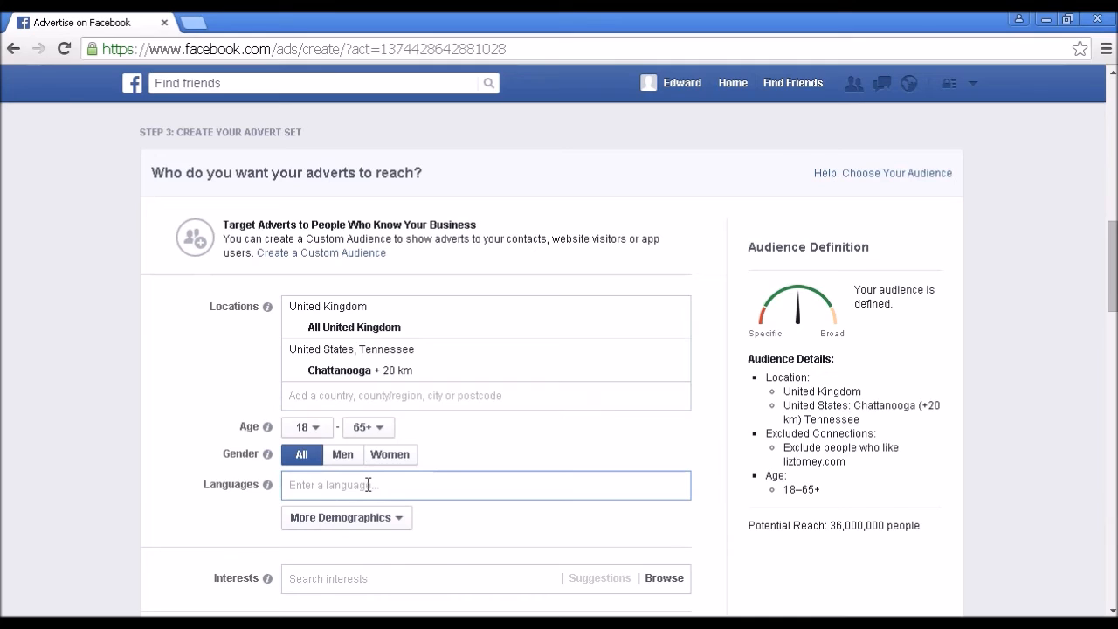
pyautogui.write('Englis')
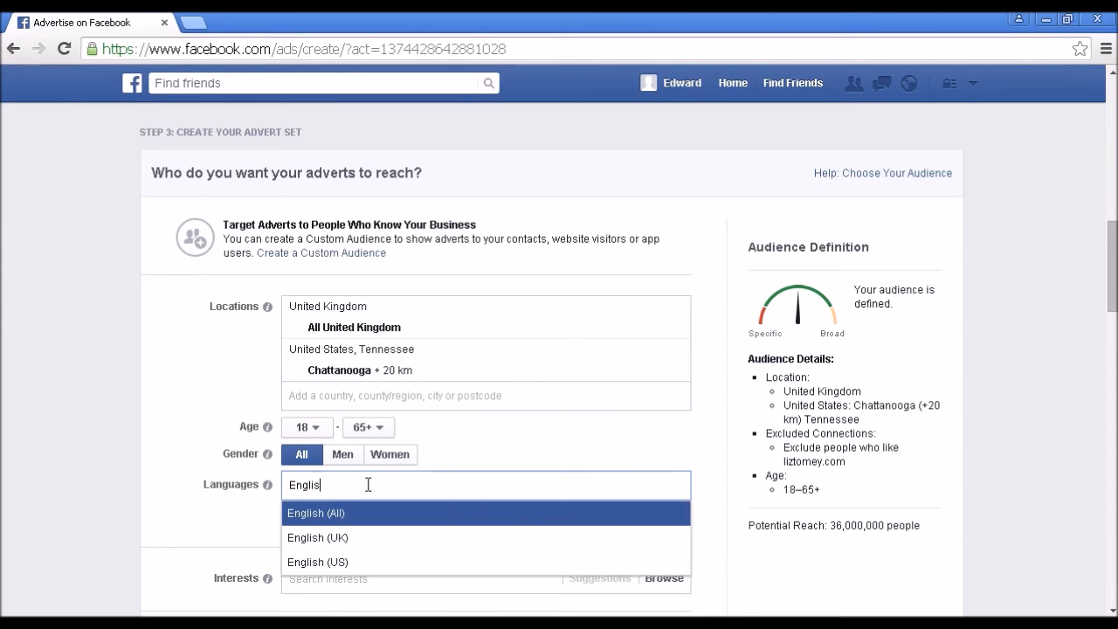
pyautogui.write('h')
pyautogui.click(325, 515)
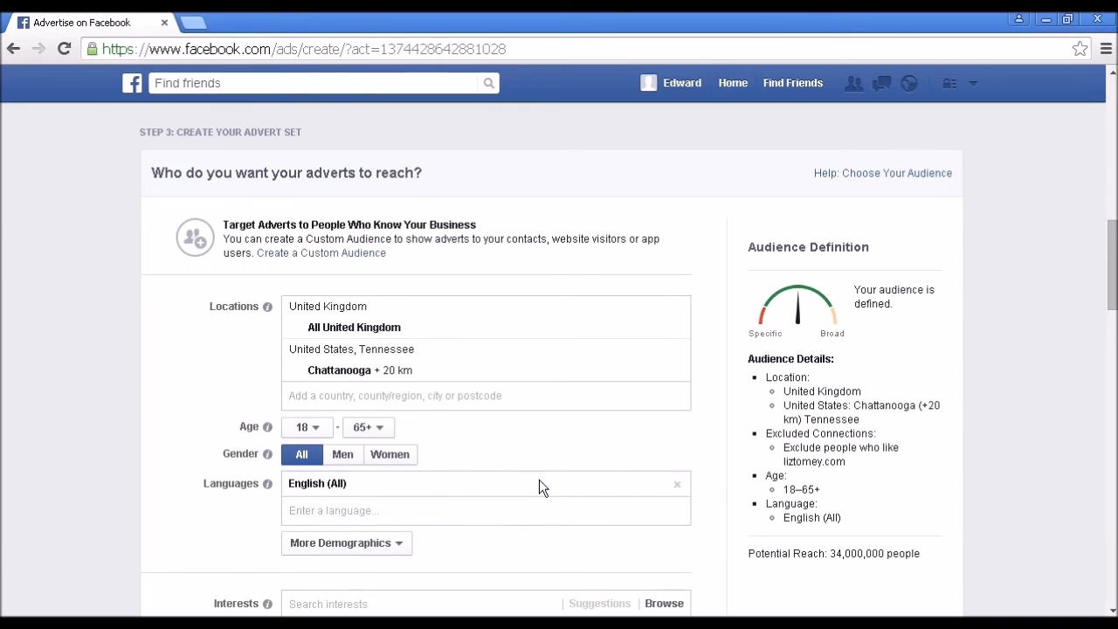
# - Look through the additional demographic targeting categories, including Relationship, Education, Work and Life Events, without choosing one
pyautogui.scroll(-2, 612, 464)
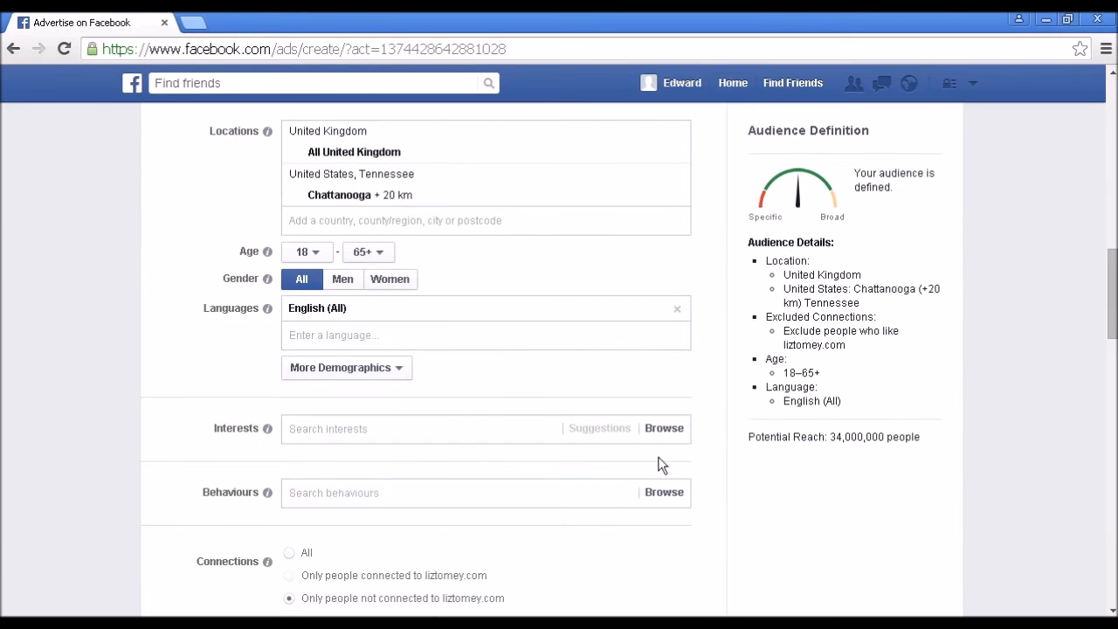
pyautogui.click(398, 369)
pyautogui.moveTo(354, 398)
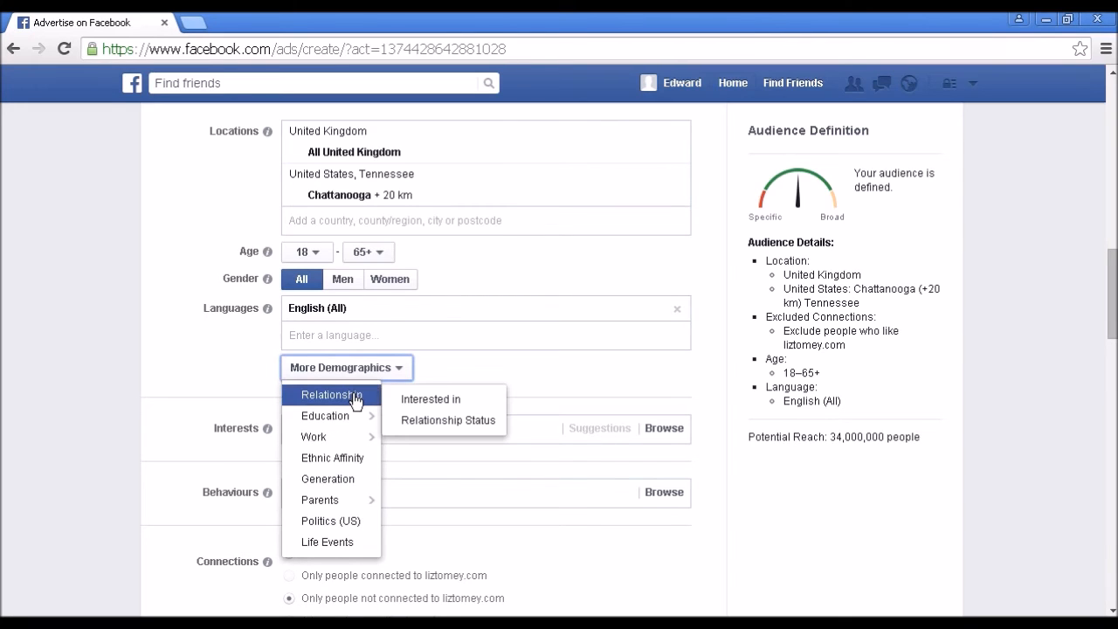
pyautogui.moveTo(353, 424)
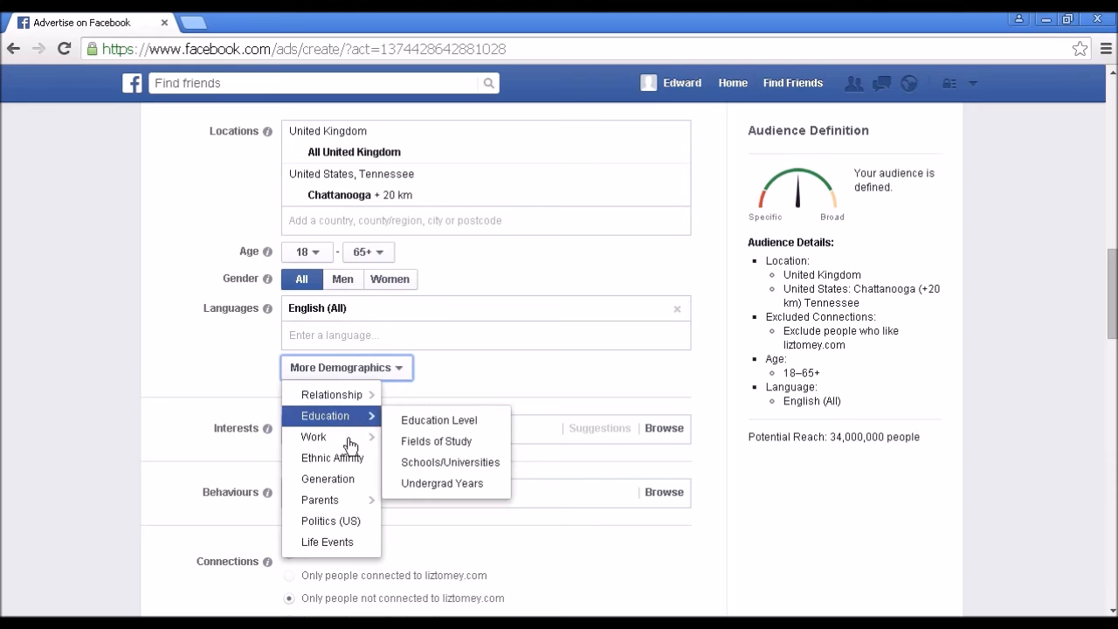
pyautogui.moveTo(351, 445)
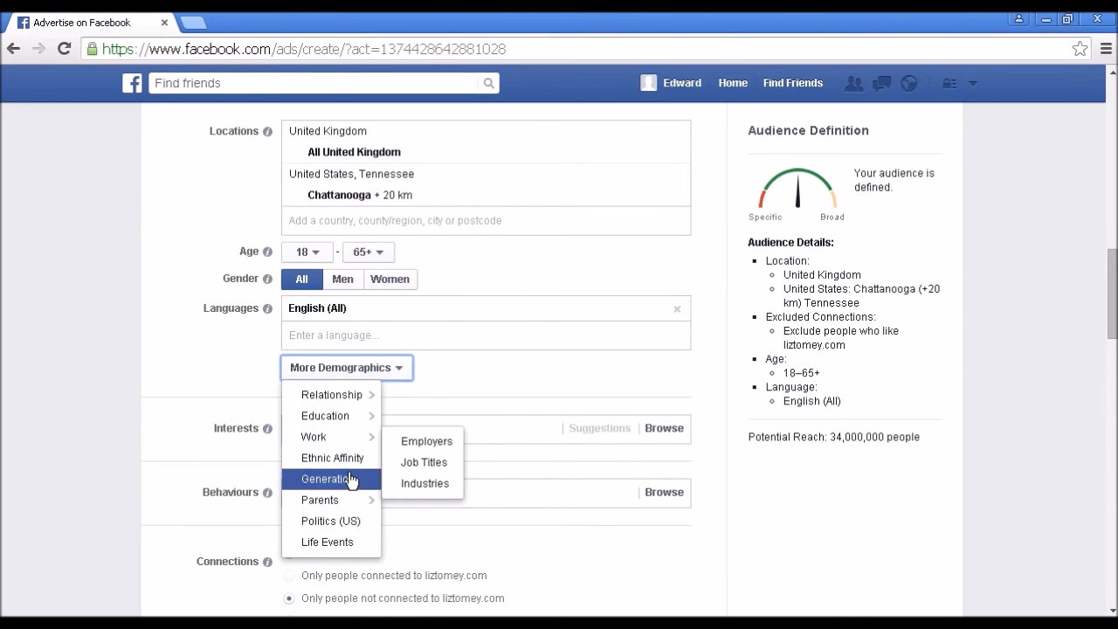
pyautogui.moveTo(359, 506)
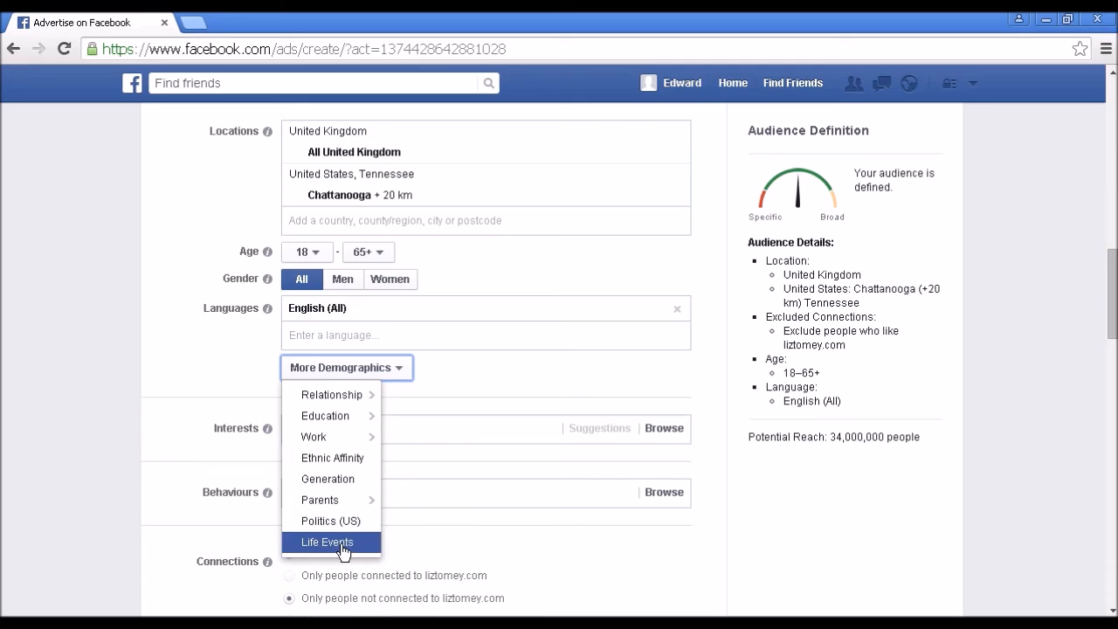
pyautogui.click(484, 368)
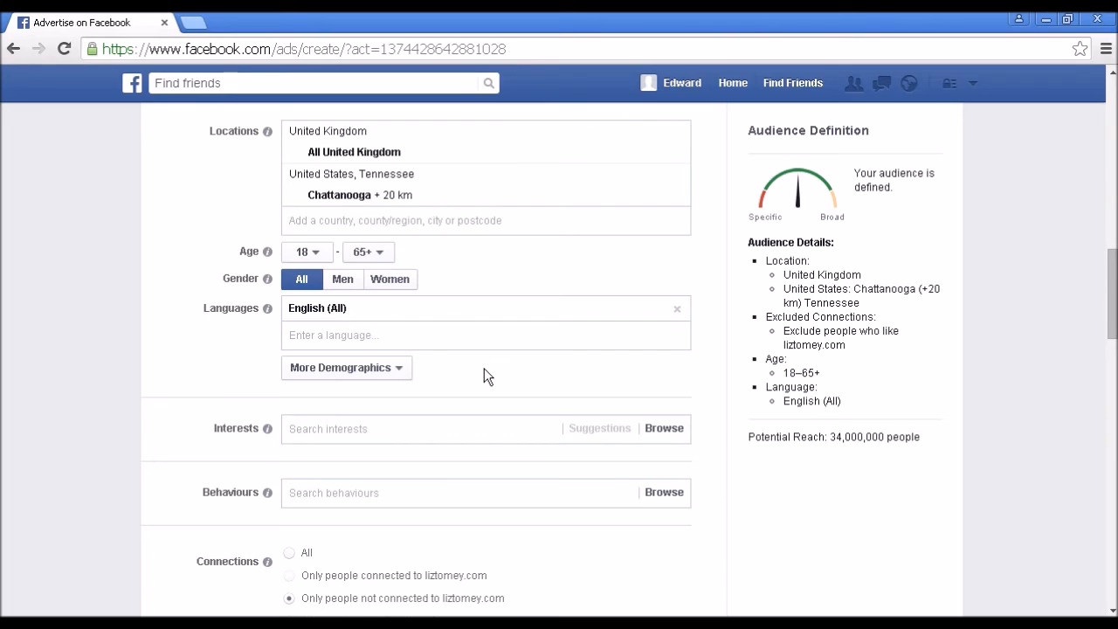
# - Browse the Interests and Behaviours targeting categories for the advert audience without choosing any
pyautogui.click(350, 428)
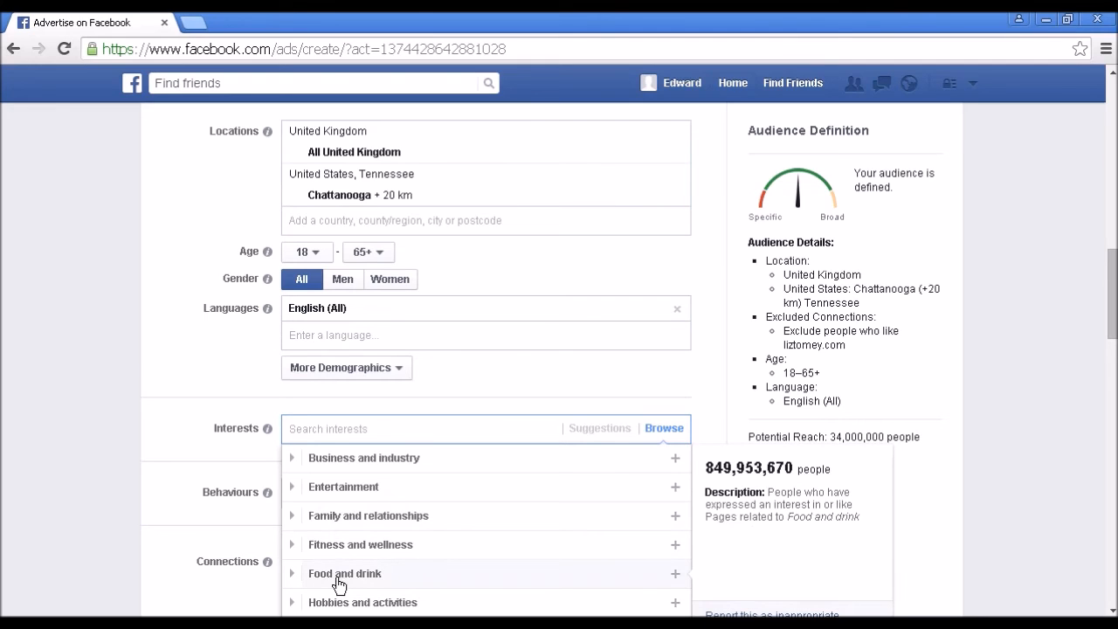
pyautogui.click(200, 422)
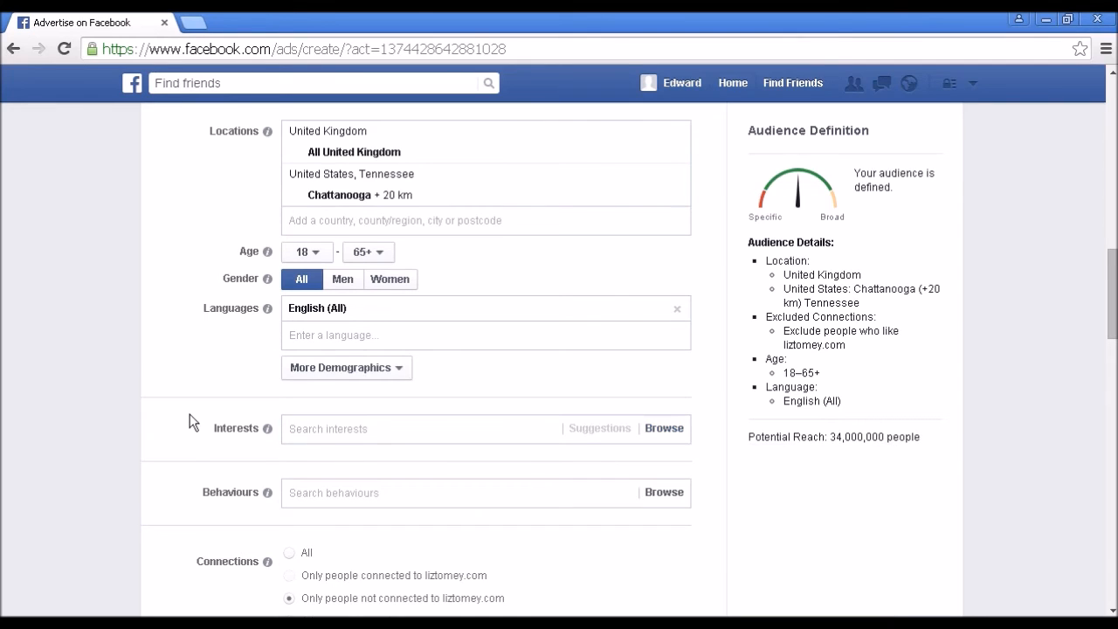
pyautogui.scroll(-2, 196, 435)
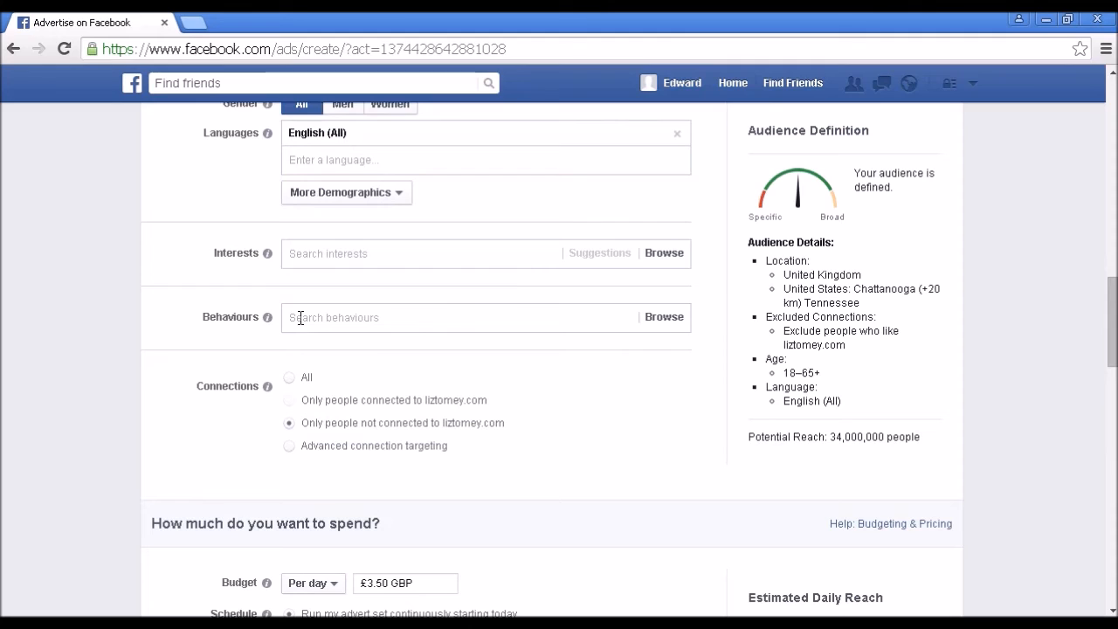
pyautogui.click(499, 323)
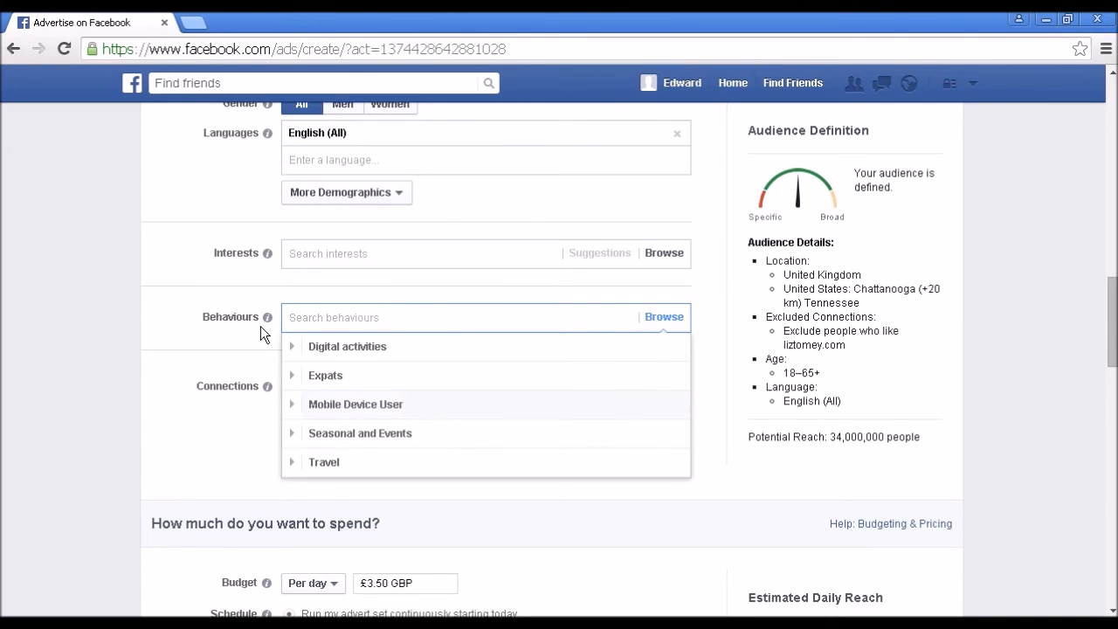
pyautogui.click(171, 313)
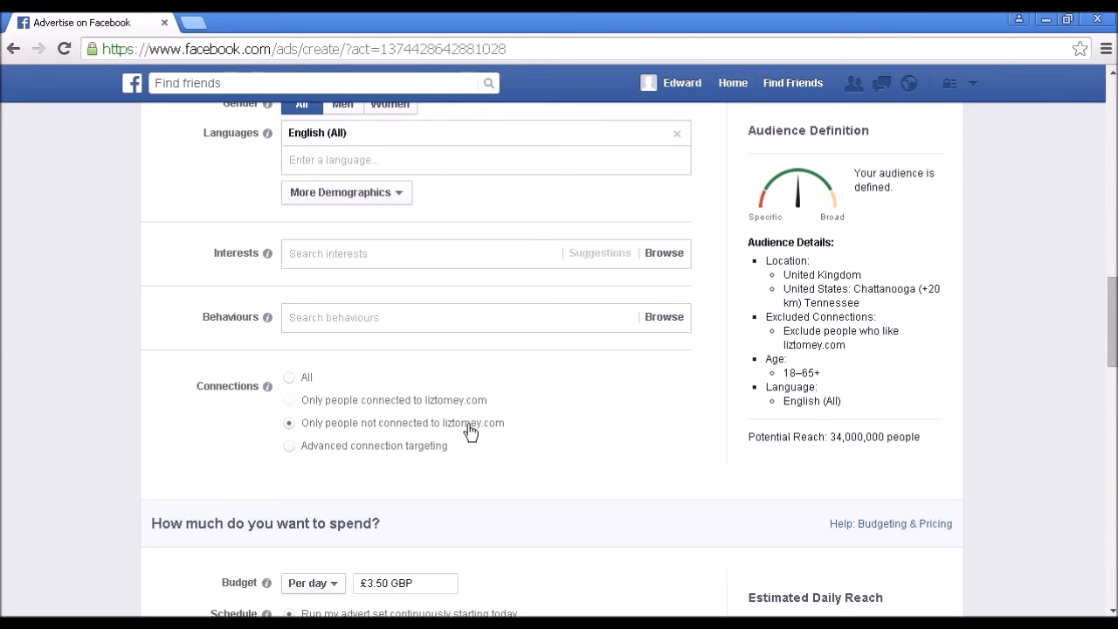
# - Check the Per day and Lifetime Budget choices for the advert set's budget, keeping the budget per day
pyautogui.scroll(-2, 525, 442)
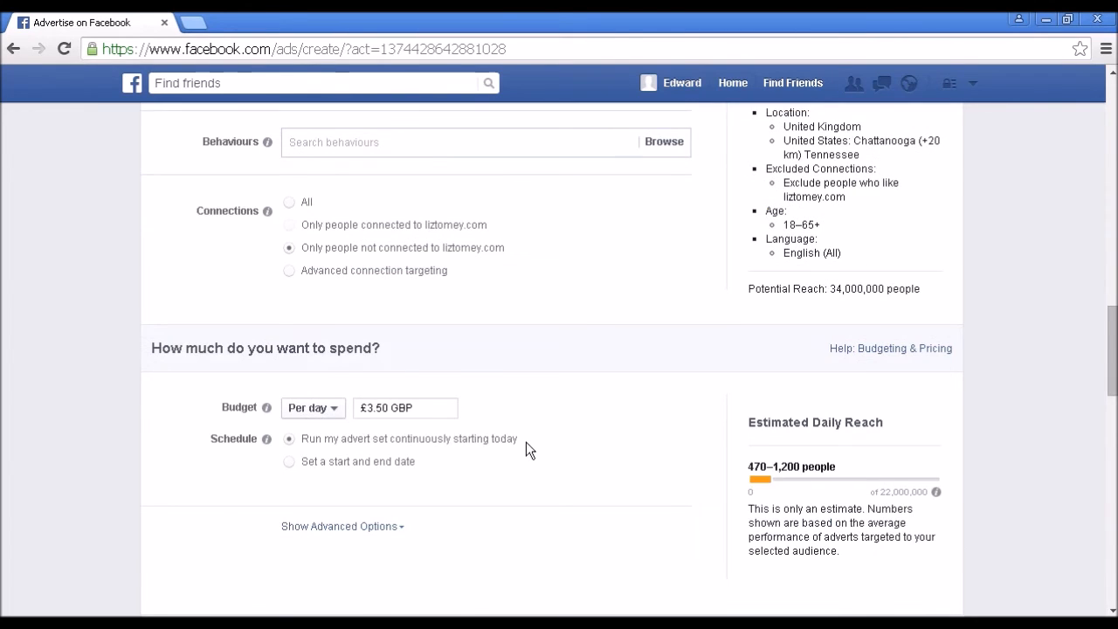
pyautogui.scroll(-2, 526, 442)
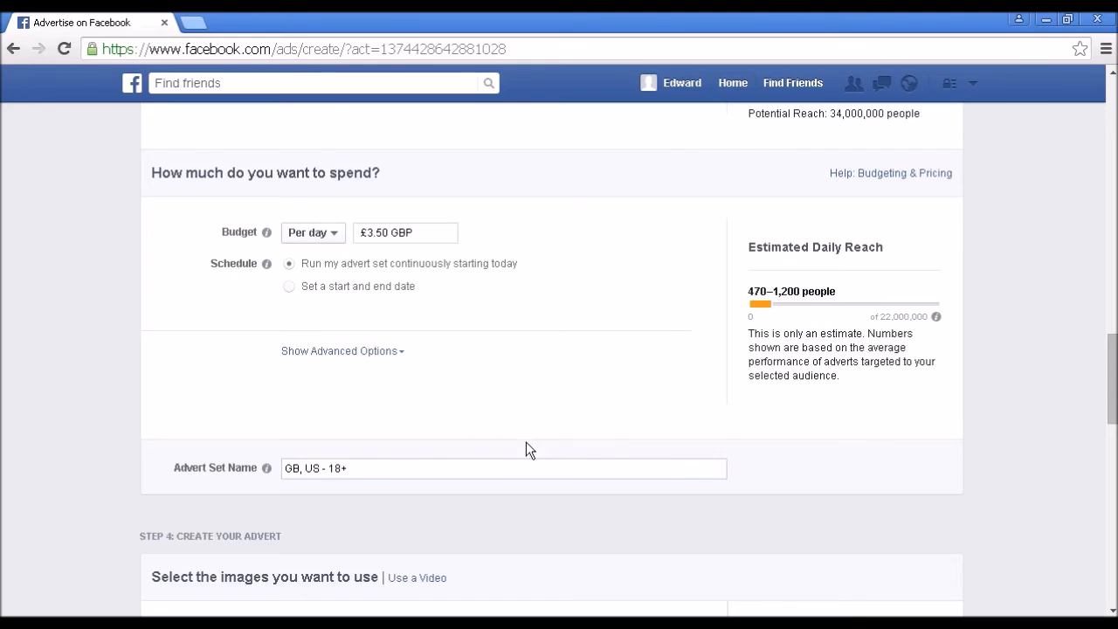
pyautogui.scroll(-1, 526, 449)
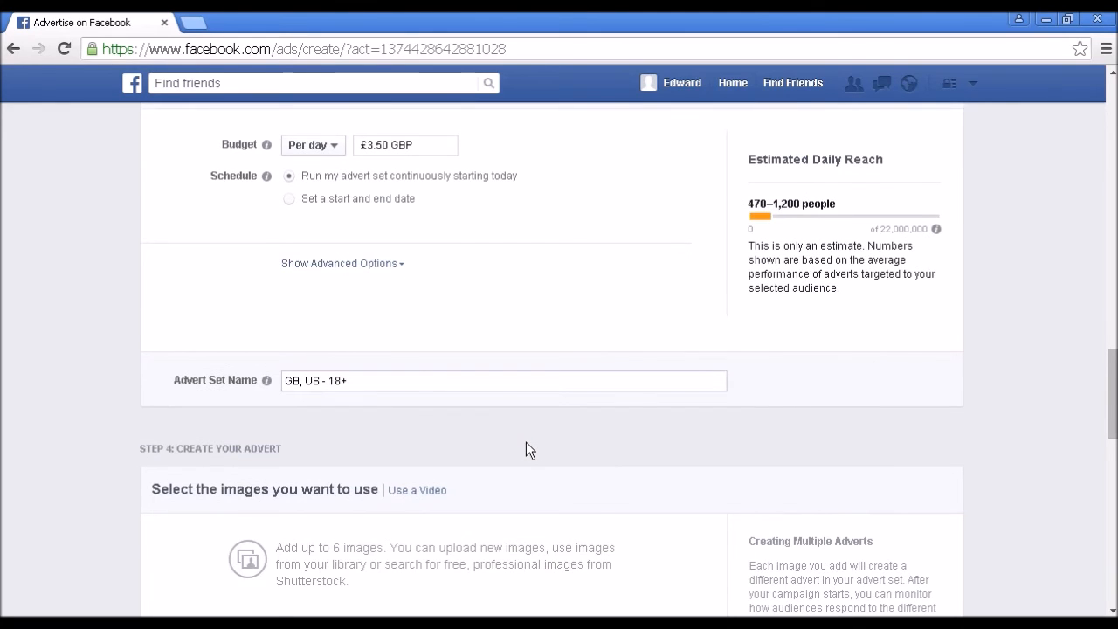
pyautogui.scroll(1, 526, 442)
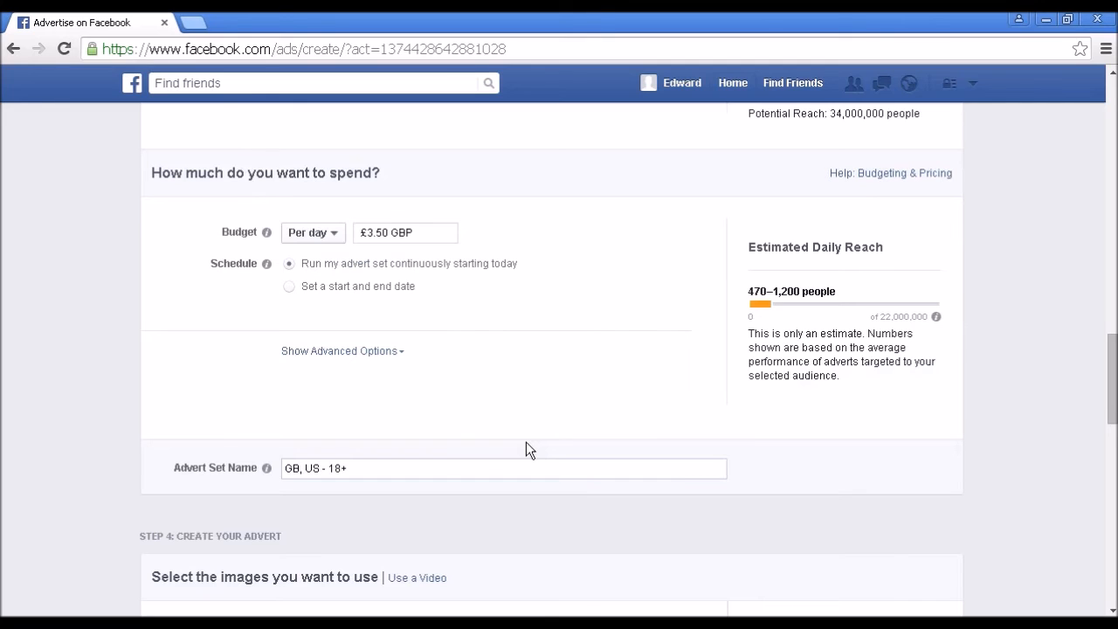
pyautogui.click(339, 242)
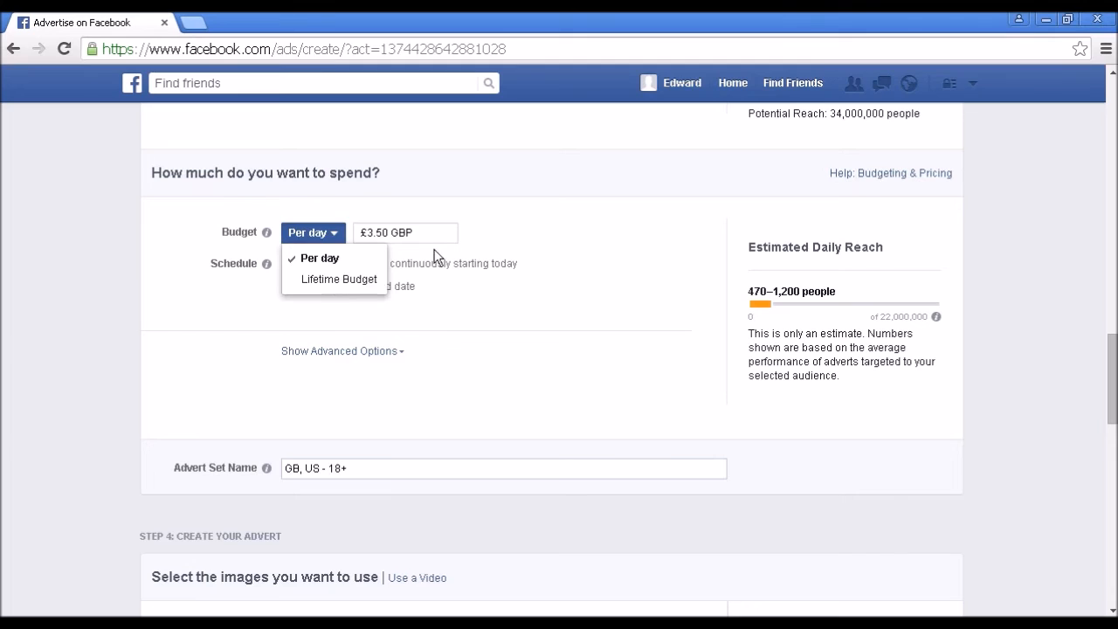
pyautogui.click(397, 280)
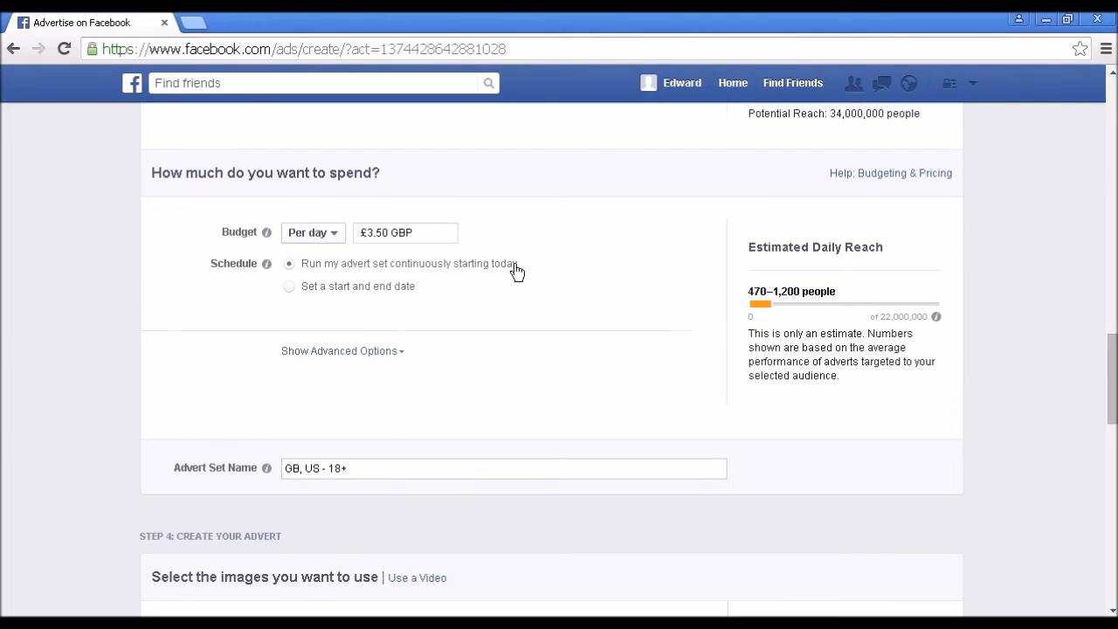
# - Schedule the advert set with a start and end date, setting the end date to 14/3/2015
pyautogui.click(290, 290)
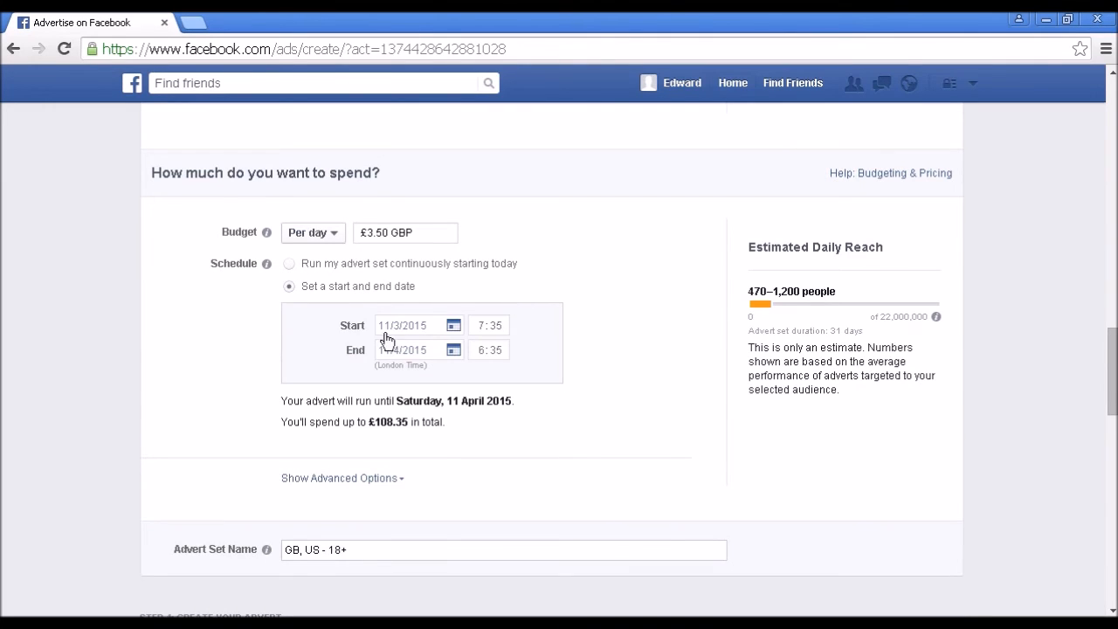
pyautogui.click(452, 351)
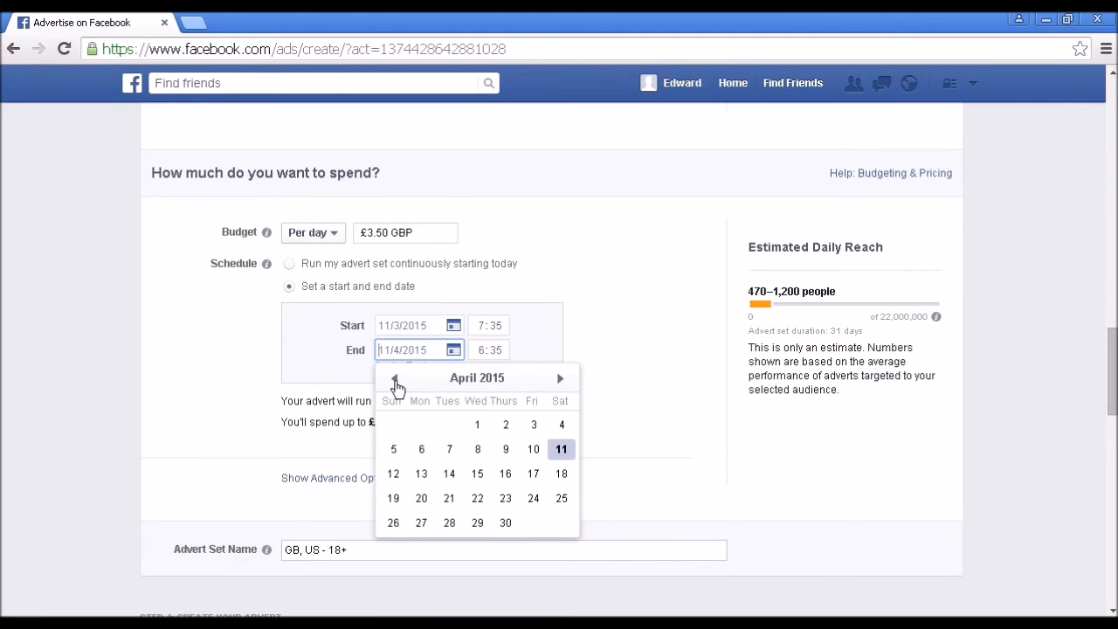
pyautogui.click(395, 381)
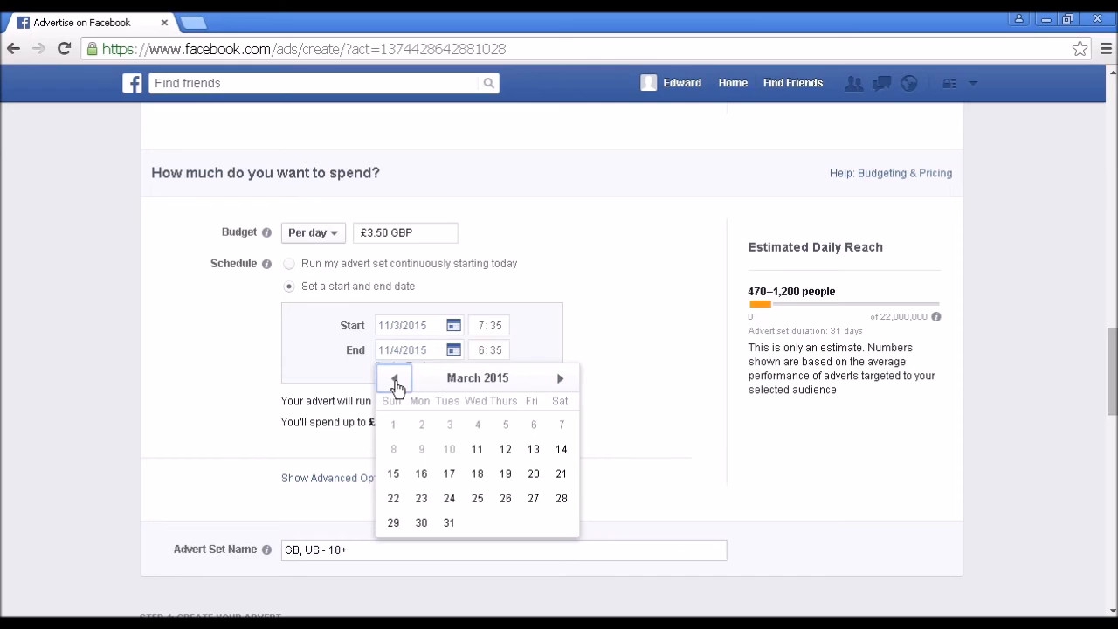
pyautogui.click(562, 450)
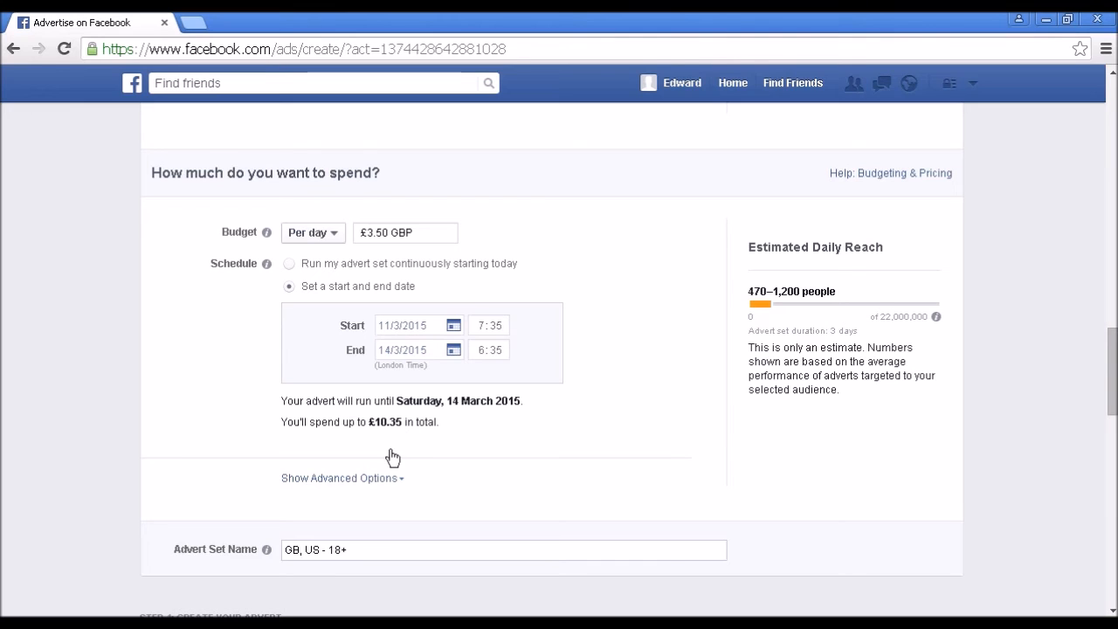
# - Show the advanced budget options and optimise the advert set for Clicks
pyautogui.click(399, 483)
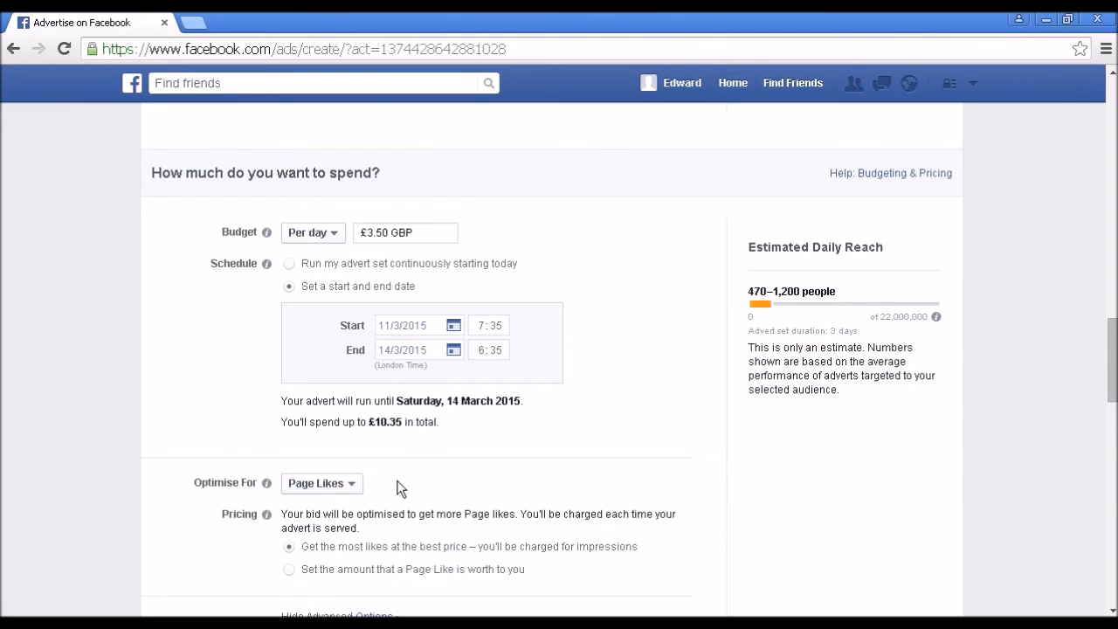
pyautogui.click(349, 490)
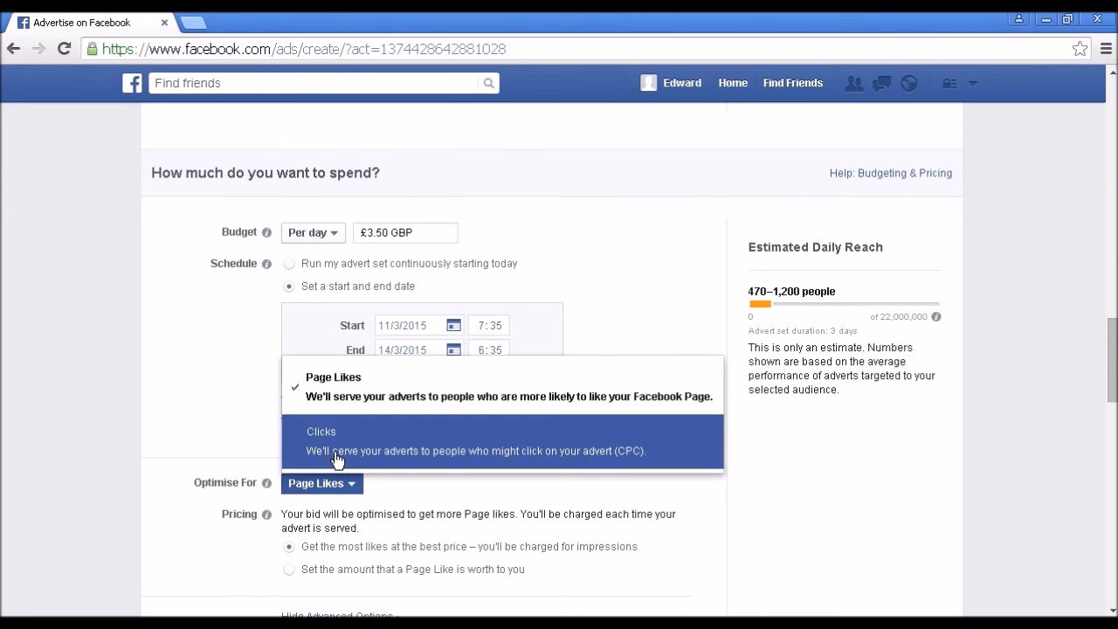
pyautogui.click(335, 452)
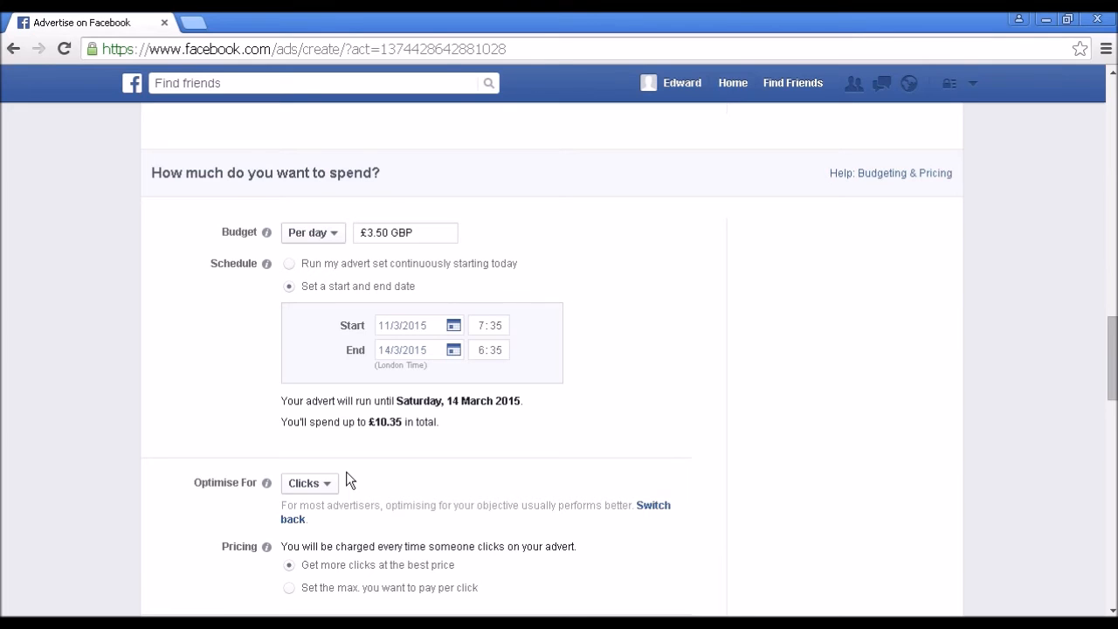
# - Choose to set the maximum pay per click, change the bid's first decimal digit to 1, and collapse the advanced options
pyautogui.scroll(-1, 441, 492)
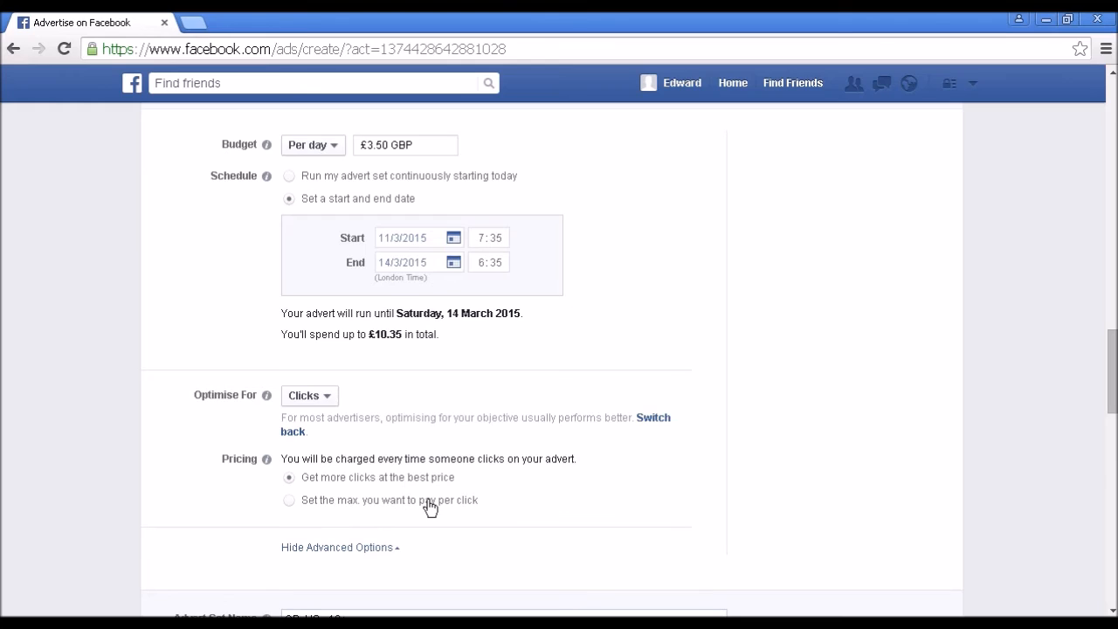
pyautogui.click(290, 502)
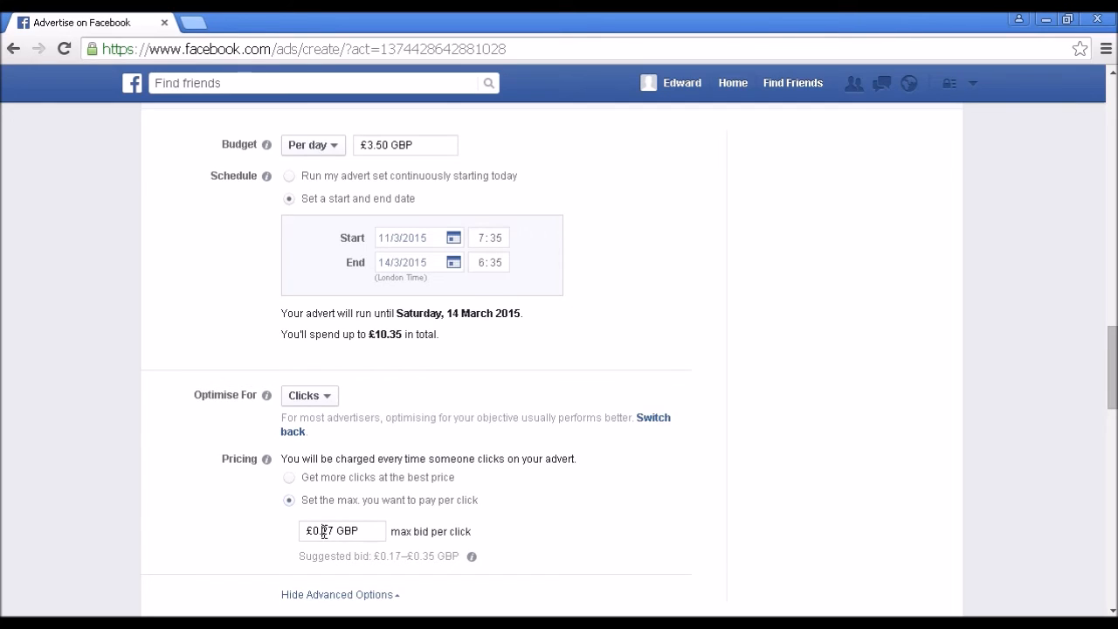
pyautogui.moveTo(323, 532); pyautogui.dragTo(328, 532)
pyautogui.write('1')
pyautogui.click(363, 596)
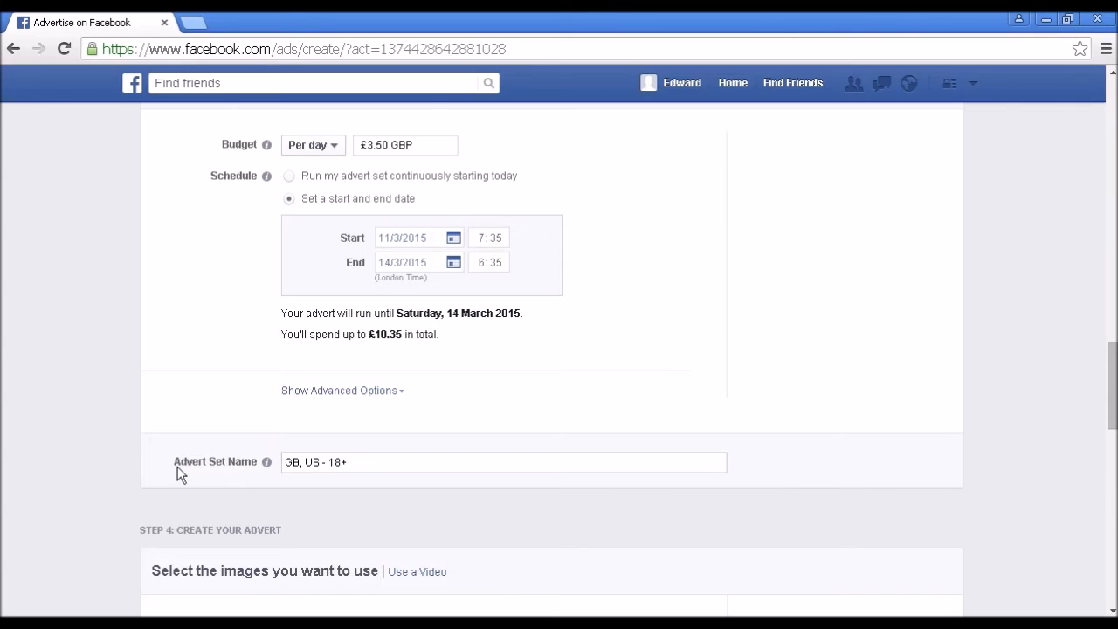
# - Rename the advert set as "Ad set1"
pyautogui.click(282, 462)
pyautogui.hotkey('ctrl', 'a')
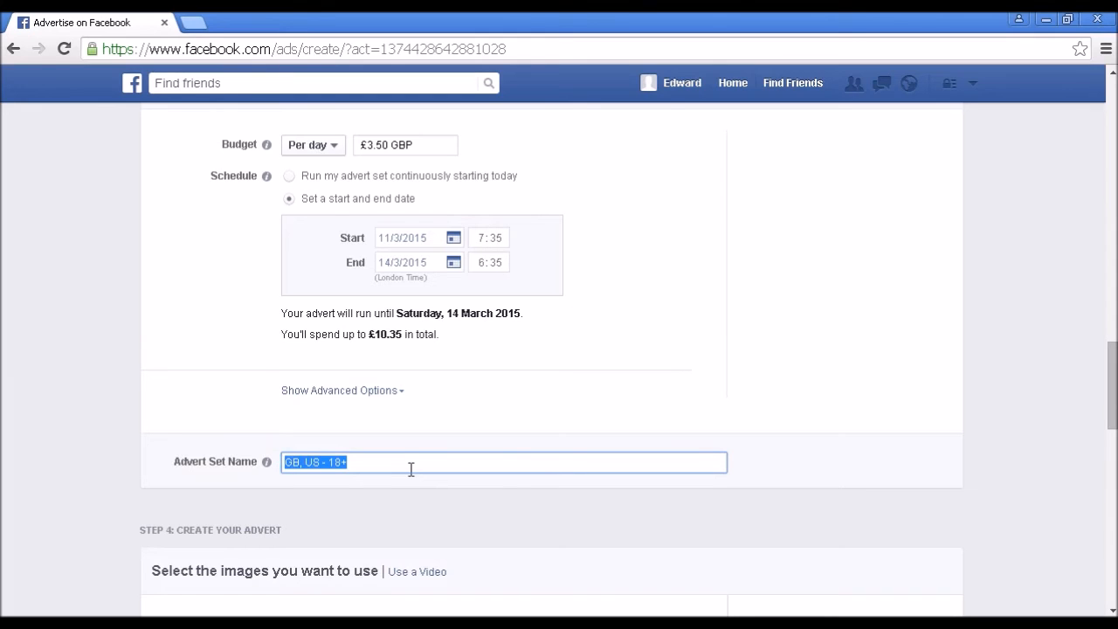
pyautogui.write('A')
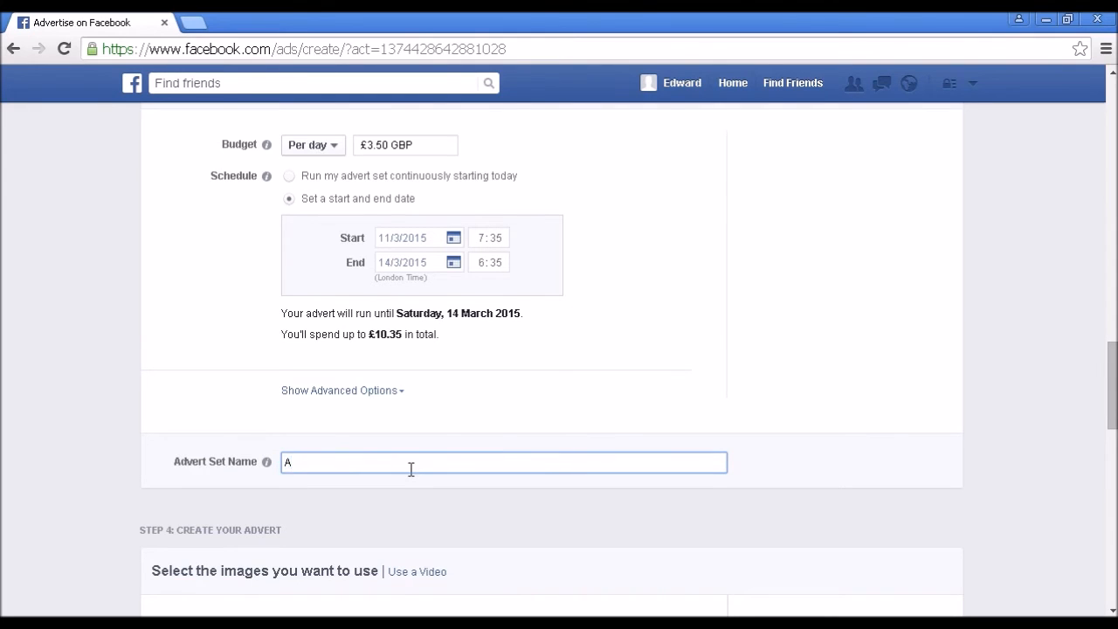
pyautogui.write('d set1')
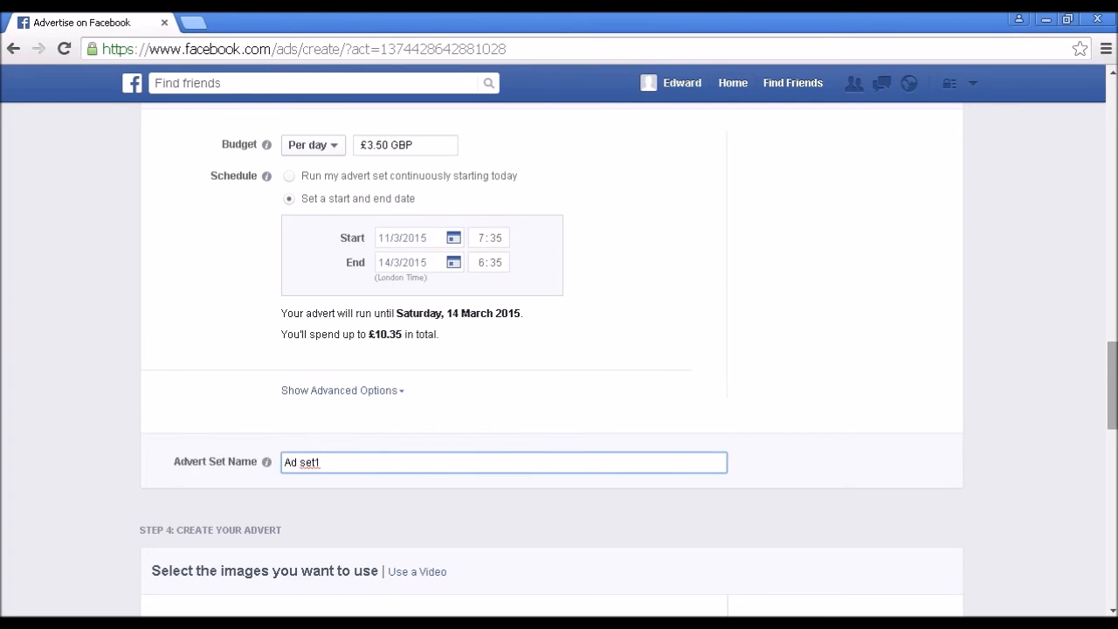
# - Replace the advert's text with "Visit my page today and download a FREE report!"
pyautogui.moveTo(1113, 372); pyautogui.dragTo(1113, 439)
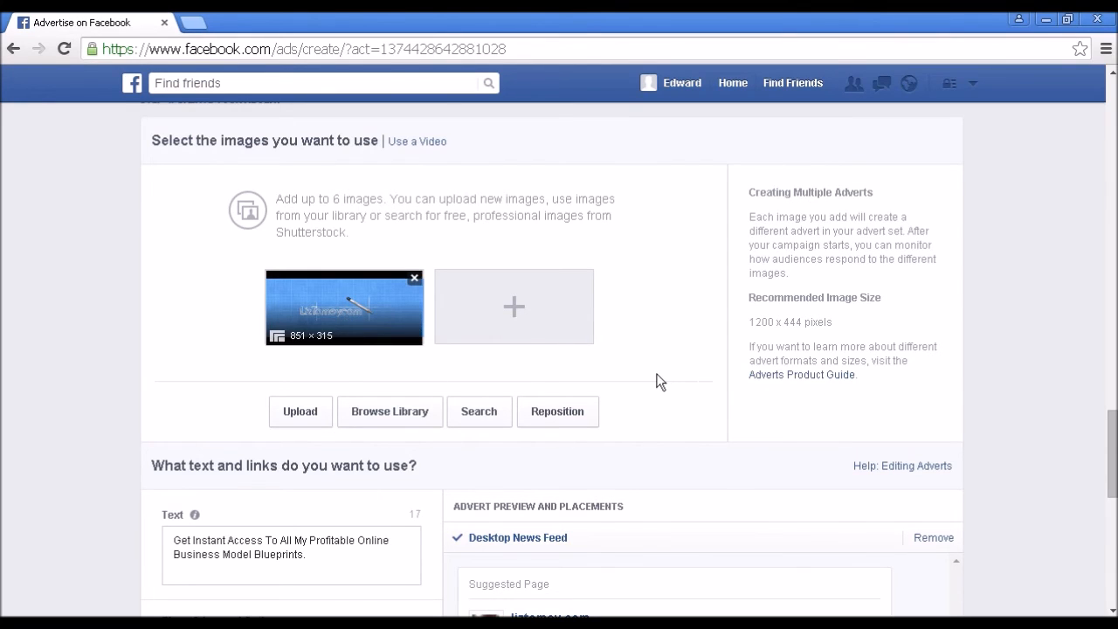
pyautogui.scroll(-2, 659, 382)
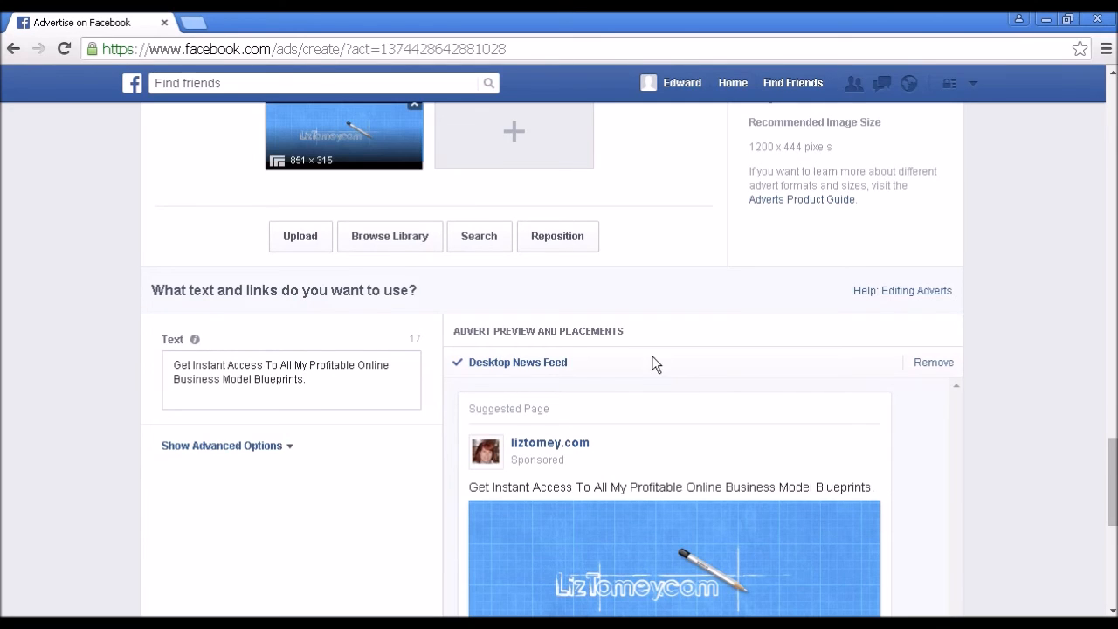
pyautogui.scroll(-2, 655, 367)
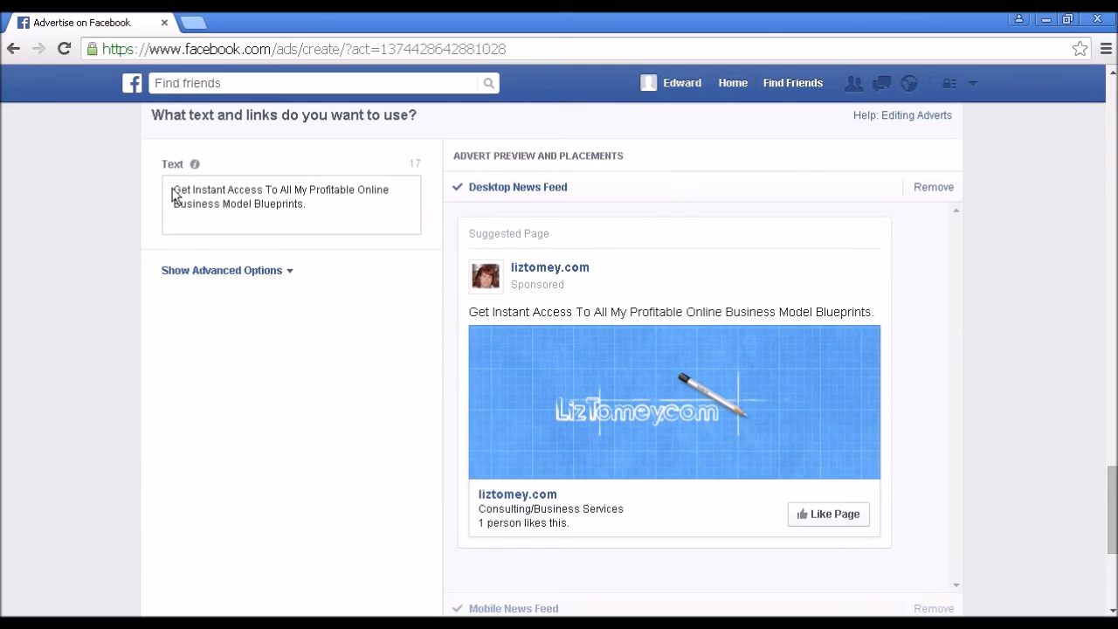
pyautogui.click(306, 204)
pyautogui.press('BackSpace')
pyautogui.moveTo(206, 203); pyautogui.dragTo(152, 177)
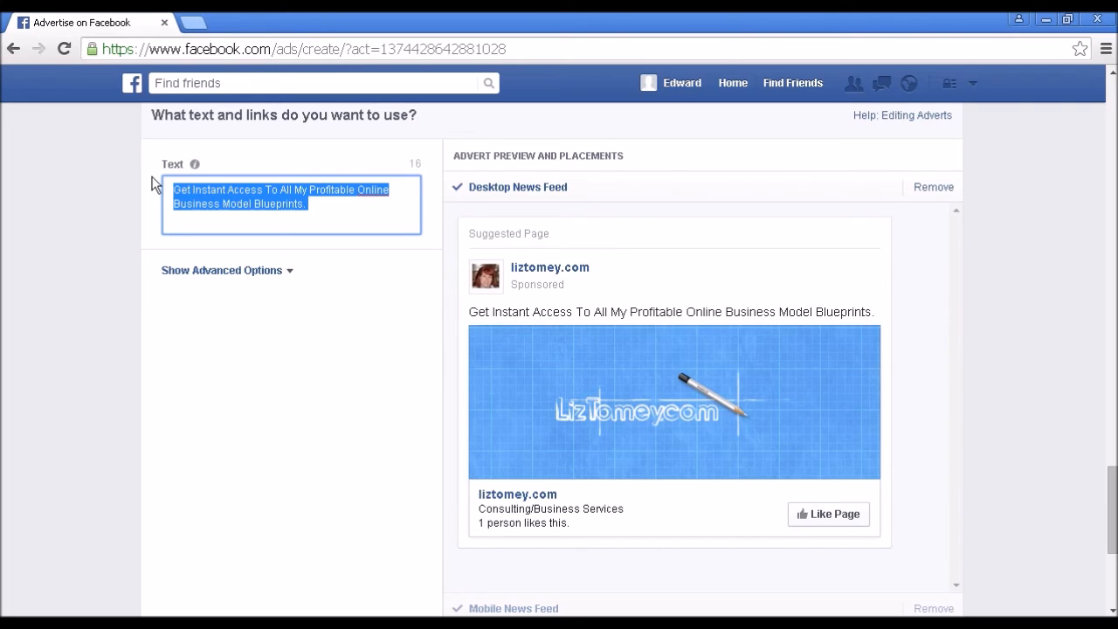
pyautogui.press('BackSpace')
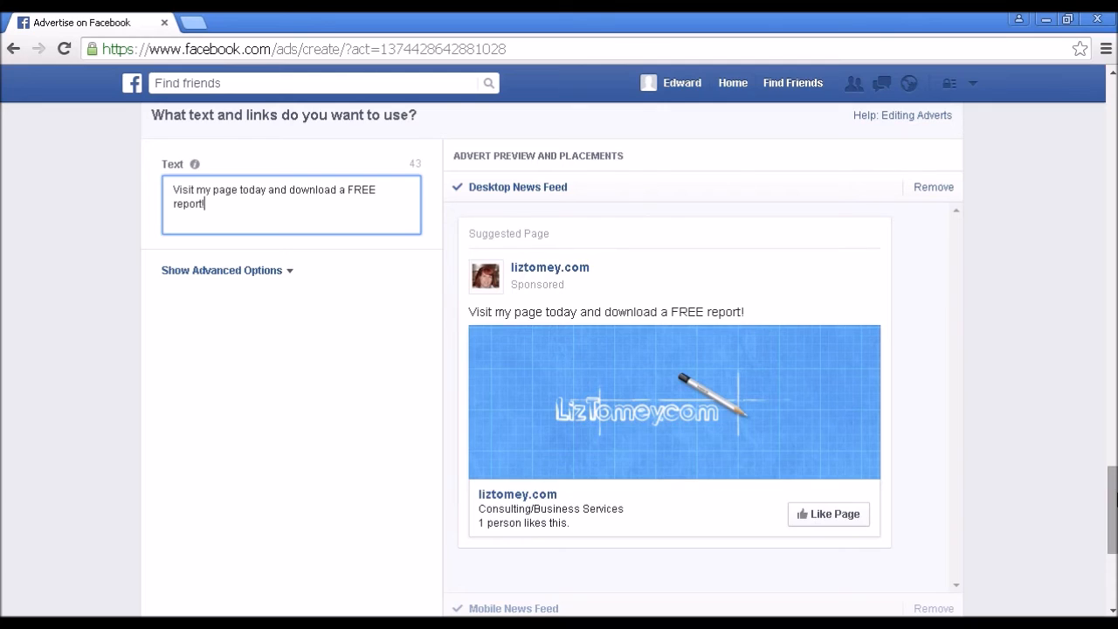
# - Show the advert's advanced text options and look through the Landing View choices without changing the Timeline setting
pyautogui.scroll(-1, 609, 179)
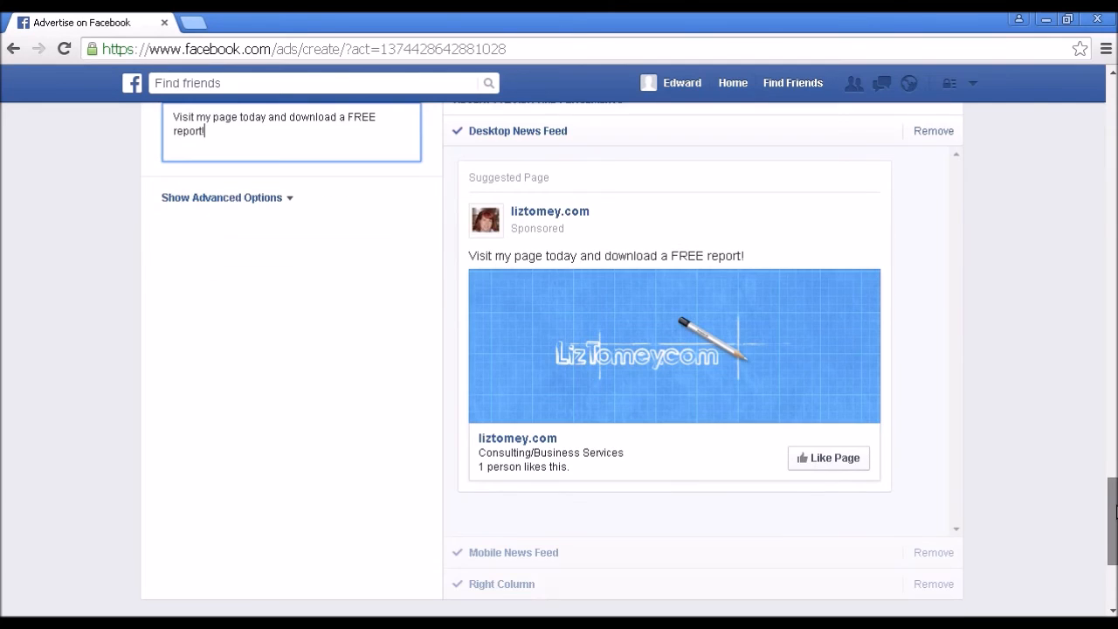
pyautogui.click(290, 207)
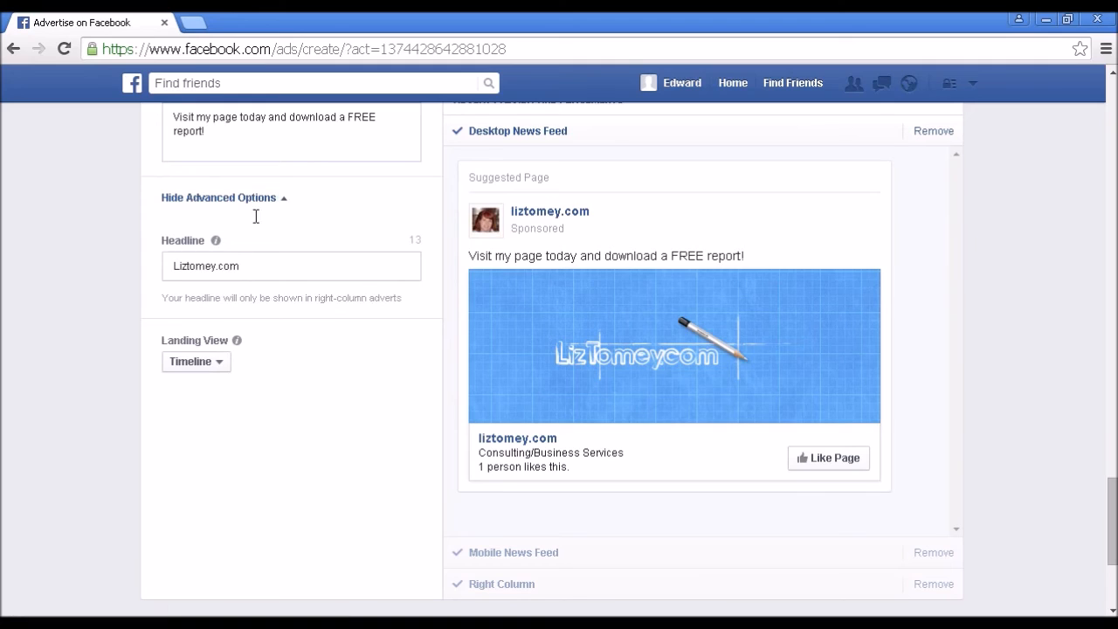
pyautogui.click(222, 365)
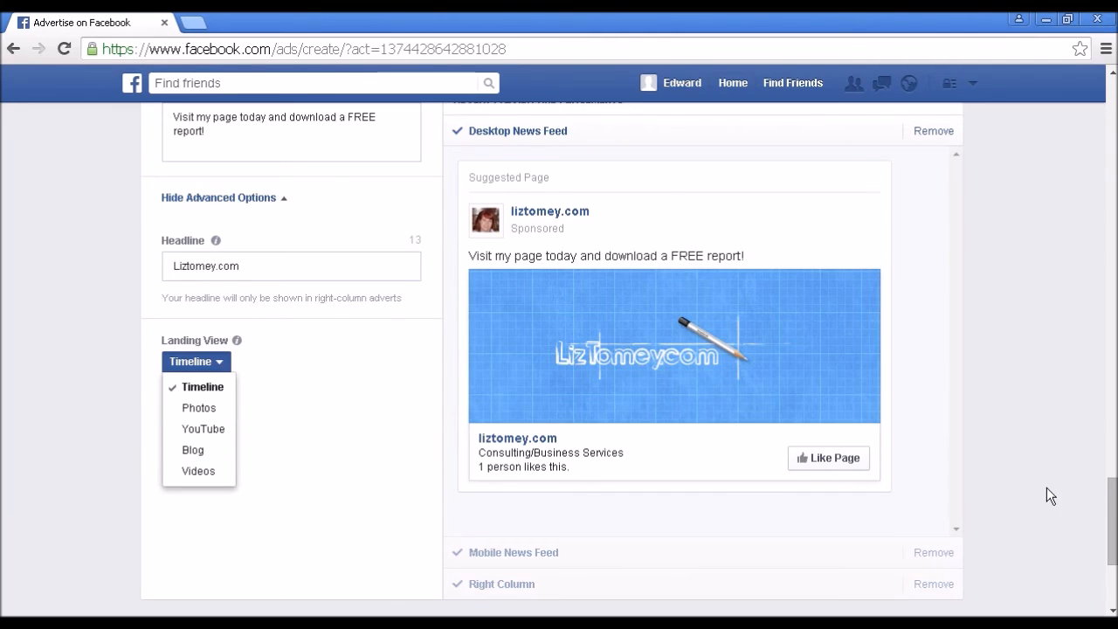
pyautogui.moveTo(1115, 521); pyautogui.dragTo(1115, 559)
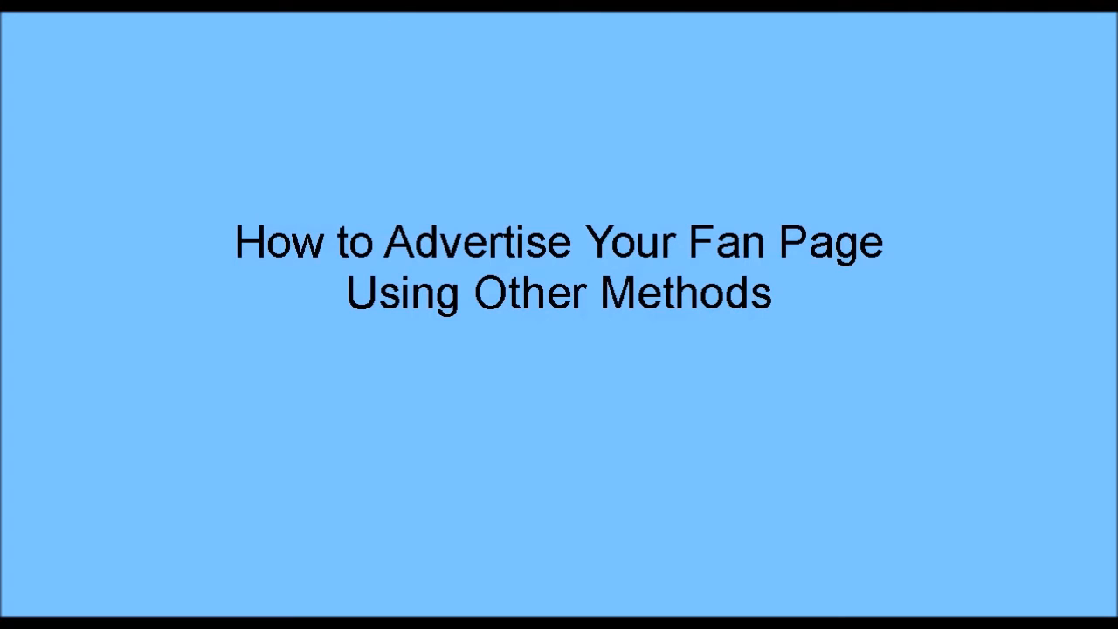
pyautogui.press('Right')
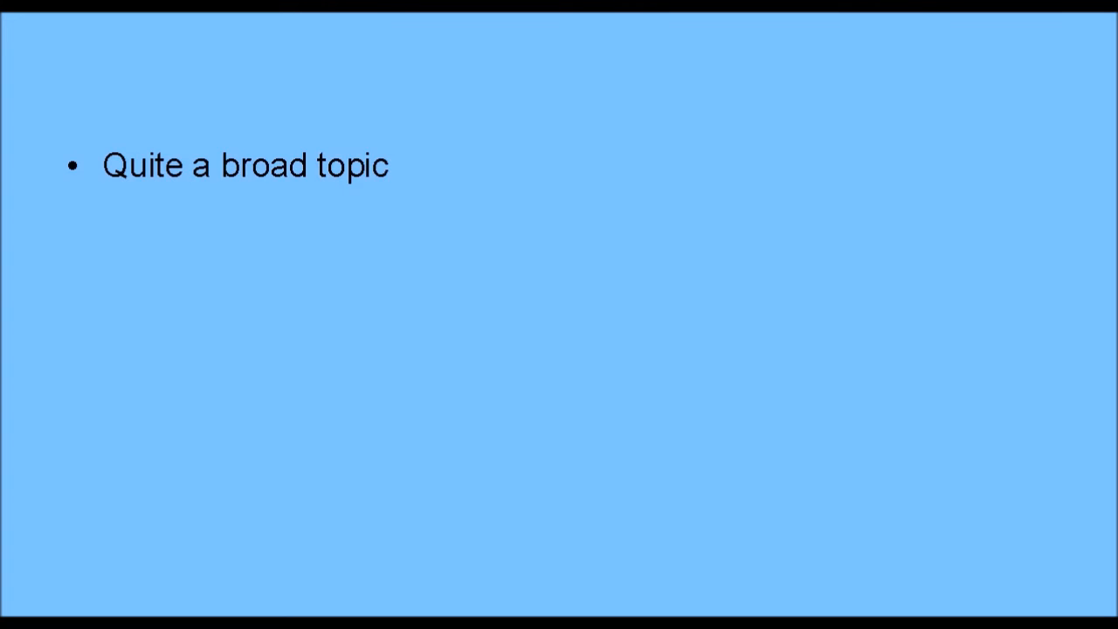
pyautogui.press('Right')
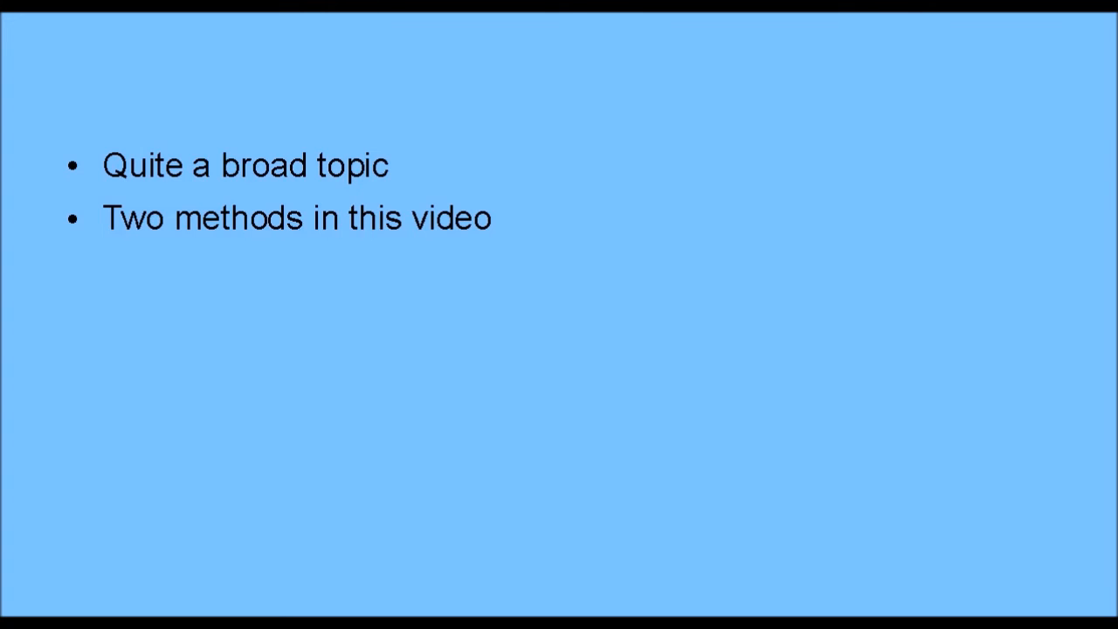
pyautogui.press('Right')
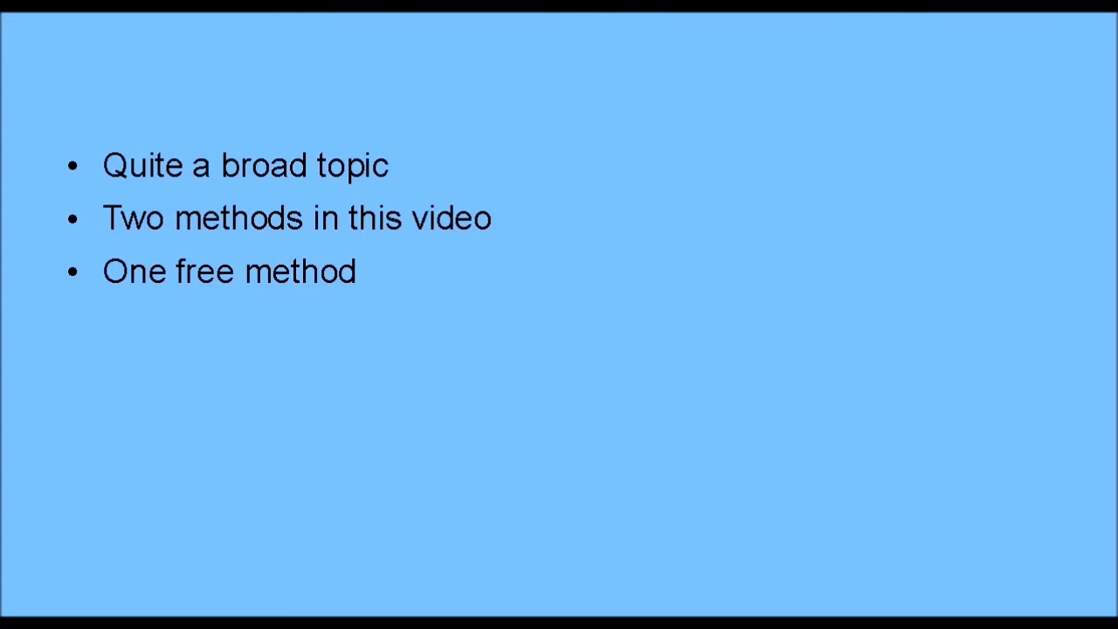
pyautogui.press('Right')
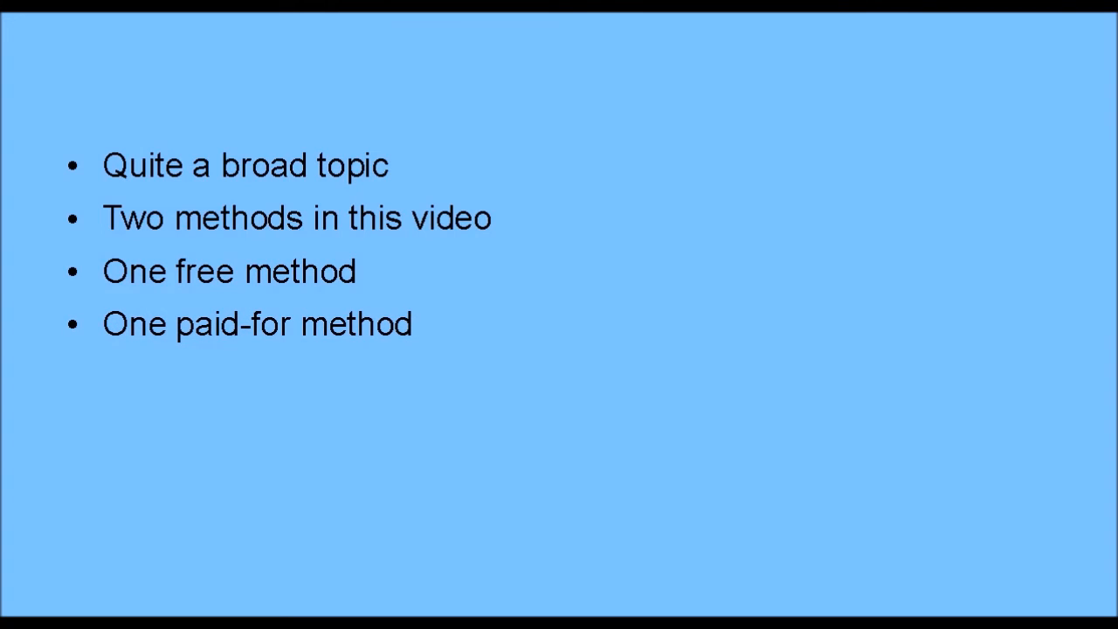
pyautogui.press('Right')
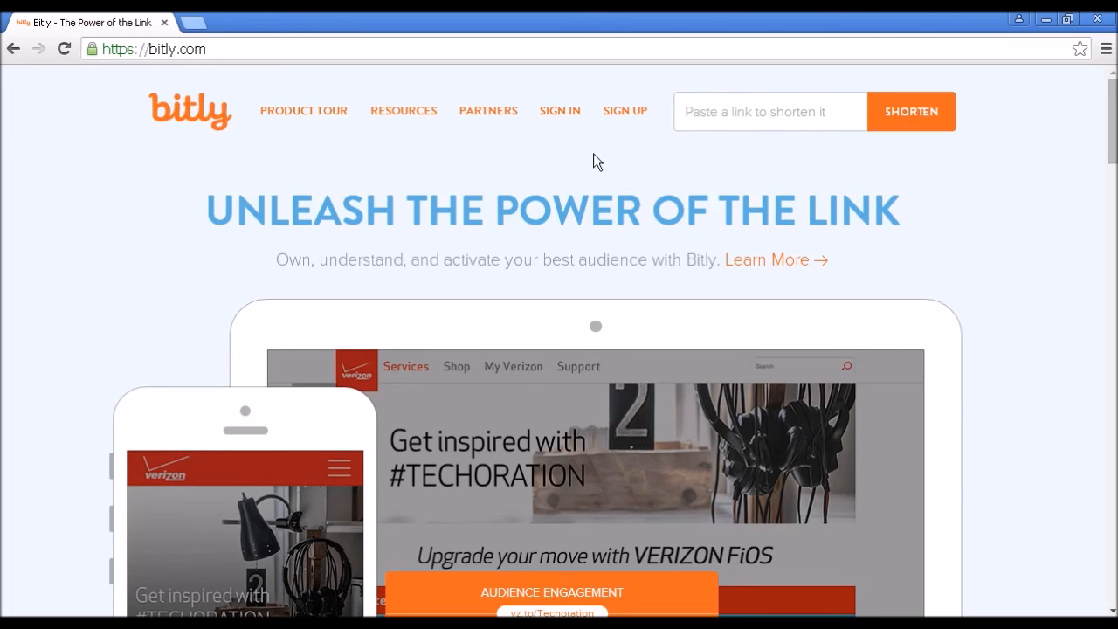
pyautogui.click(713, 109)
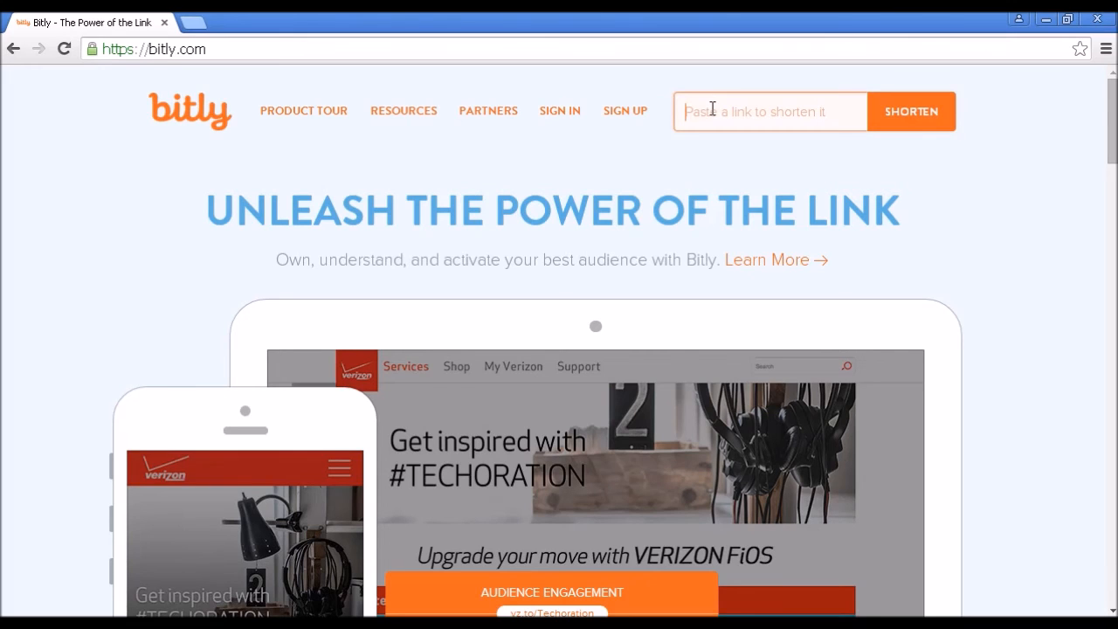
pyautogui.write('http:/')
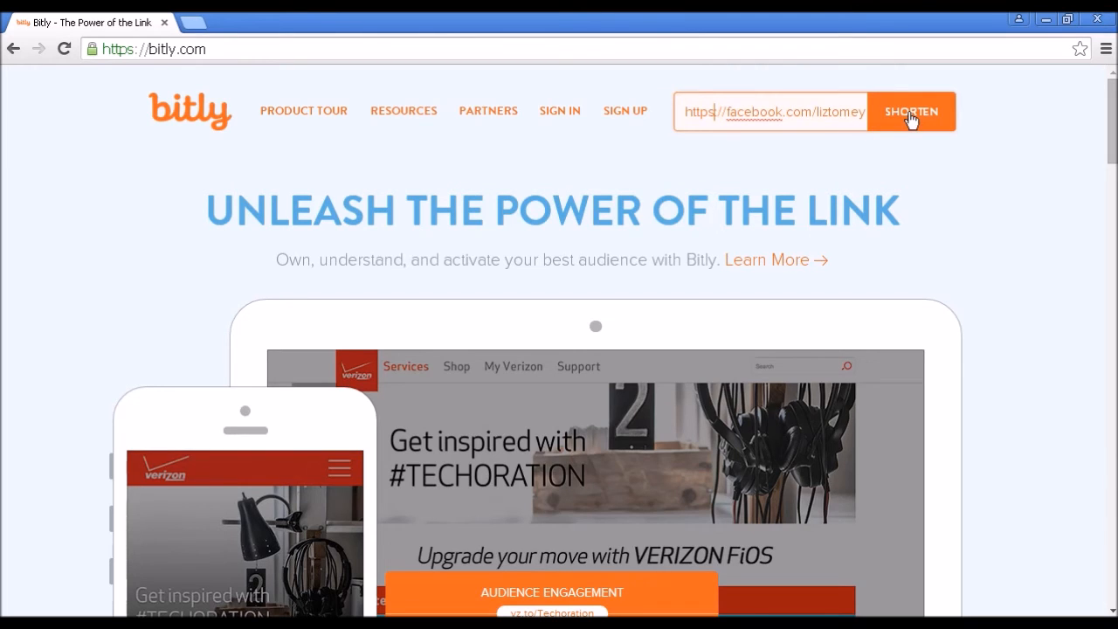
pyautogui.click(909, 113)
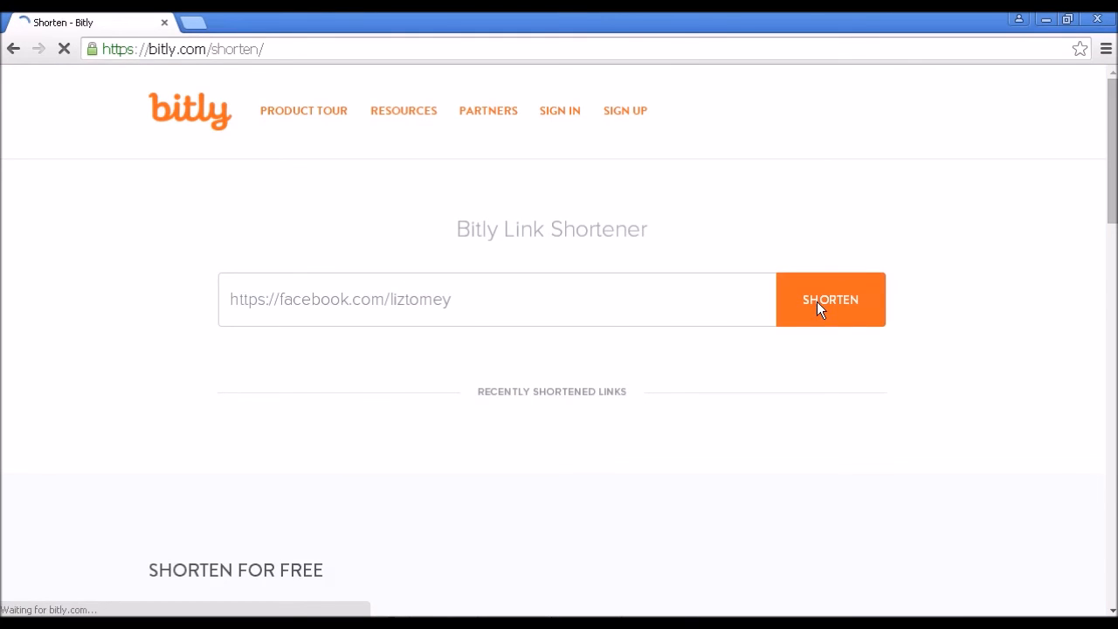
pyautogui.click(817, 302)
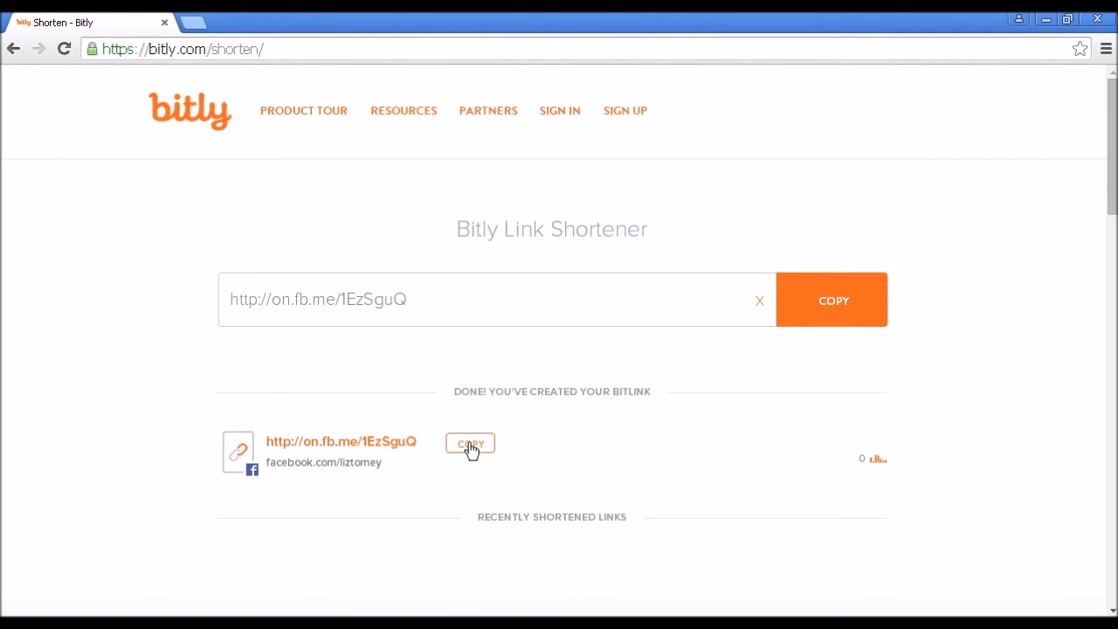
pyautogui.click(191, 25)
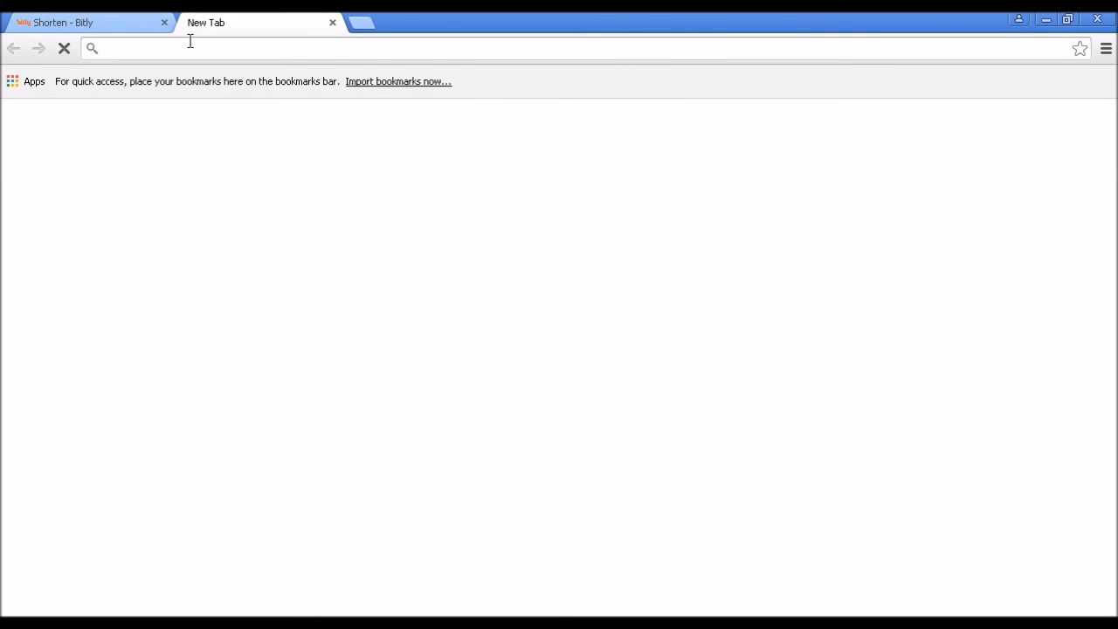
pyautogui.hotkey('ctrl', 'v')
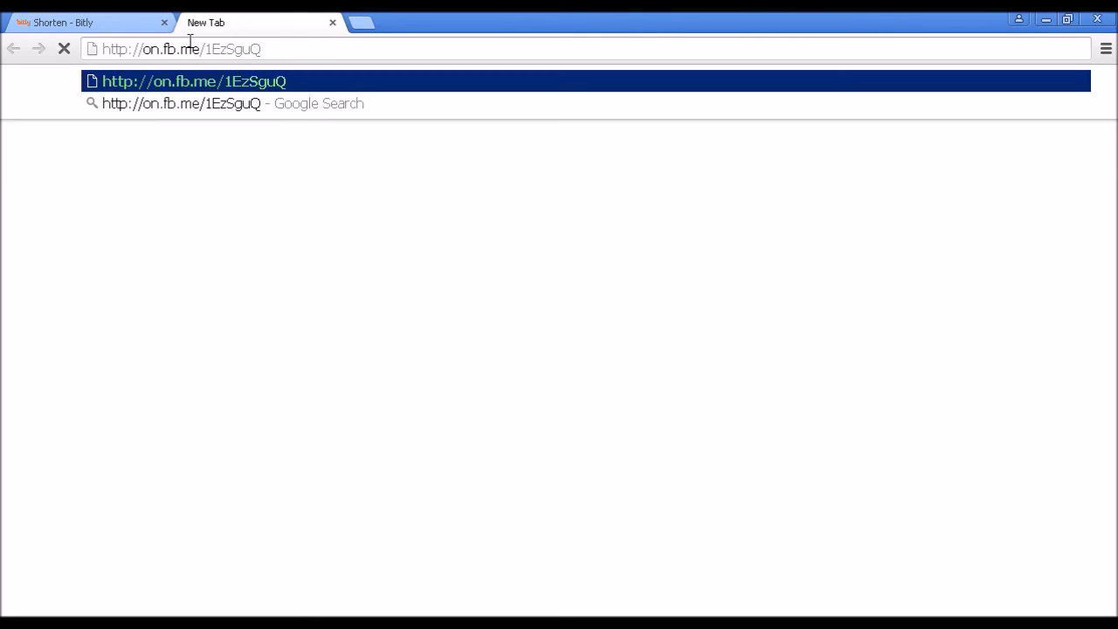
pyautogui.press('Return')
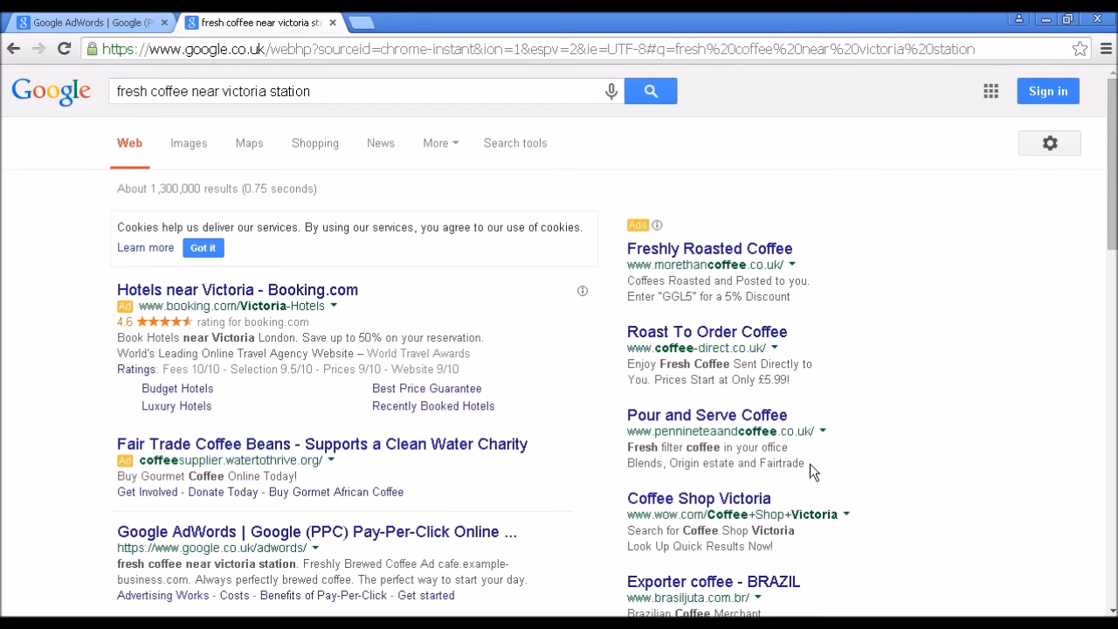
# - Look through the Google results and ads for "fresh coffee near victoria station", and return to the Google AdWords page
pyautogui.moveTo(1112, 168); pyautogui.dragTo(1112, 99)
pyautogui.click(97, 21)
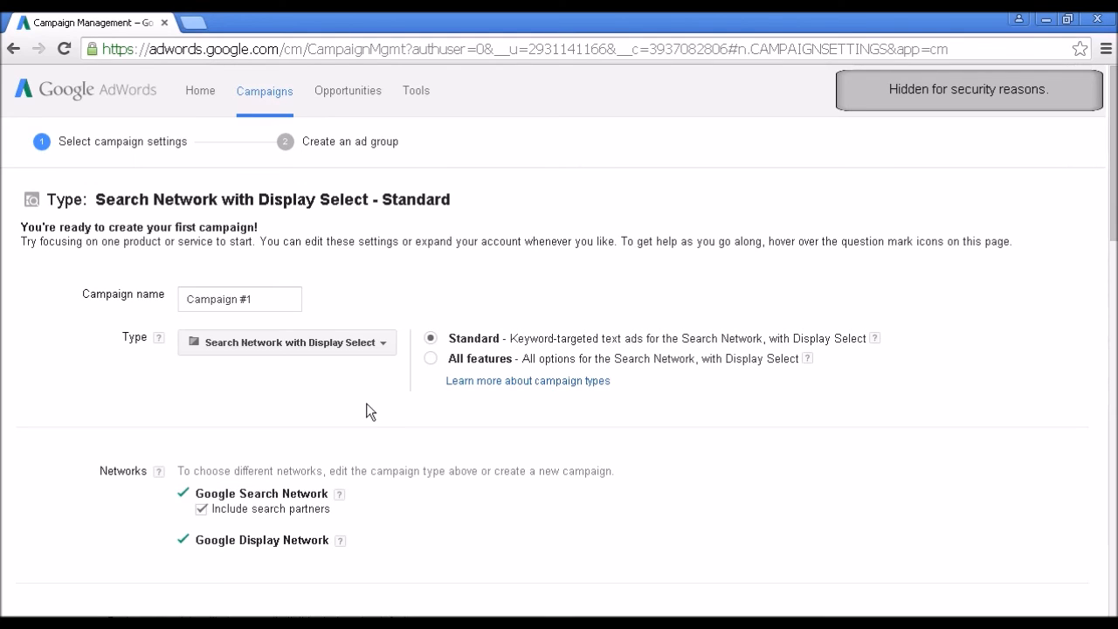
# - Look through the available campaign types and the new campaign's network and device settings
pyautogui.click(383, 342)
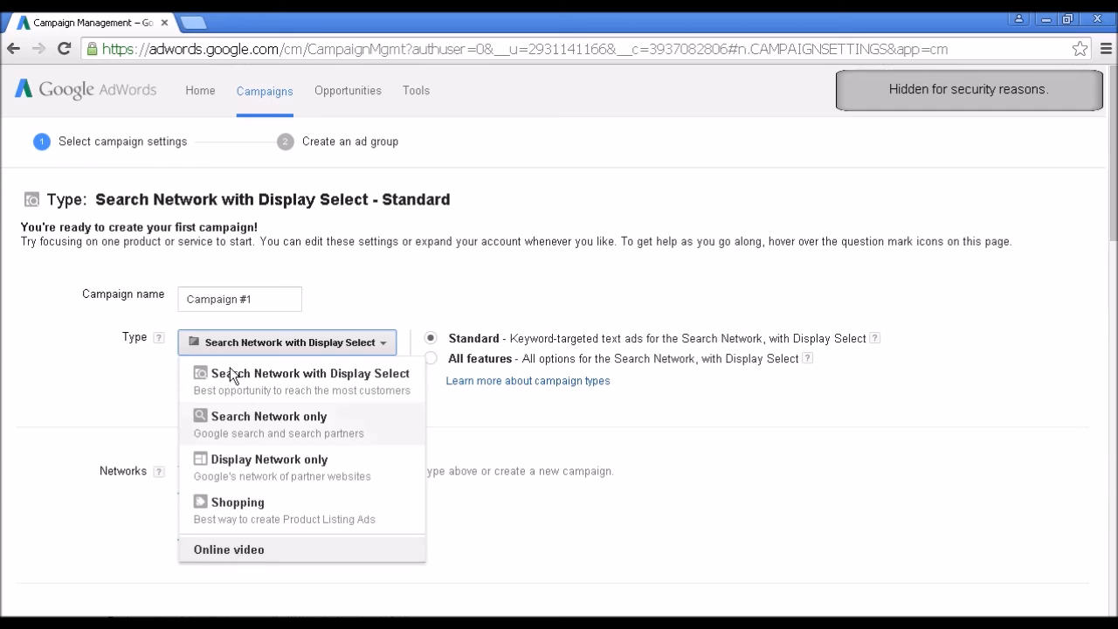
pyautogui.click(369, 276)
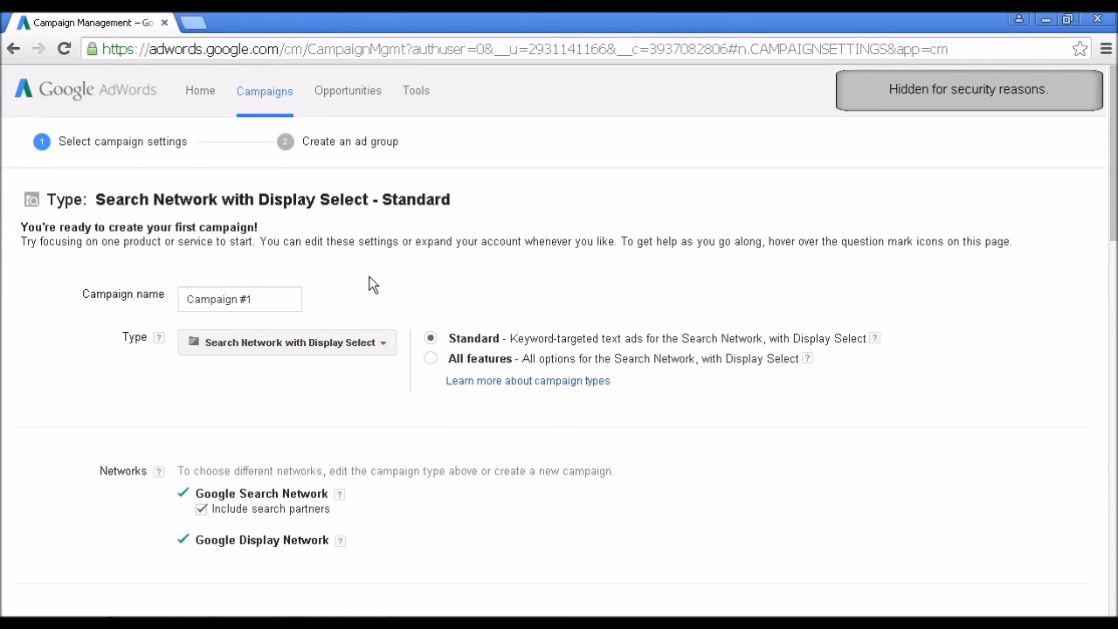
pyautogui.scroll(-1, 382, 458)
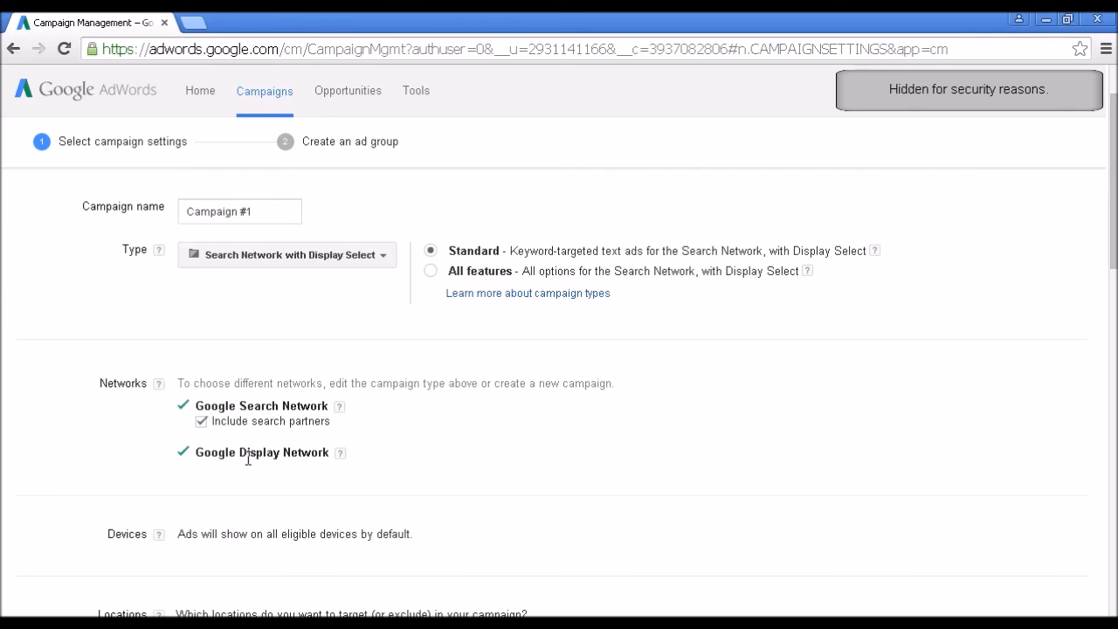
pyautogui.scroll(-3, 447, 423)
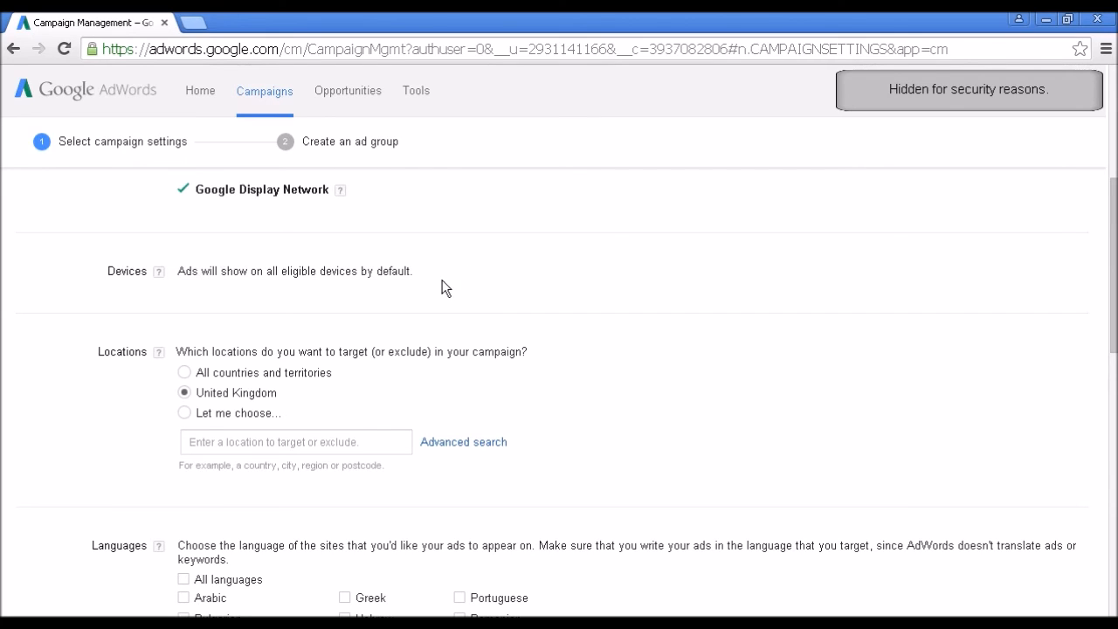
# - Set the campaign's target locations to all countries and territories
pyautogui.scroll(-1, 461, 273)
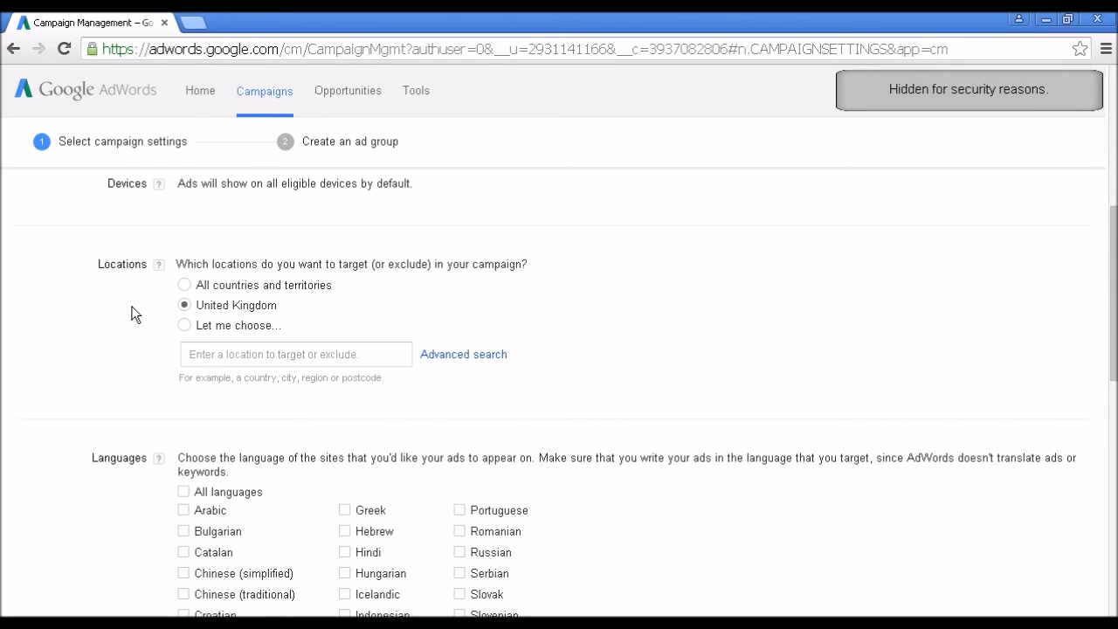
pyautogui.scroll(-1, 135, 315)
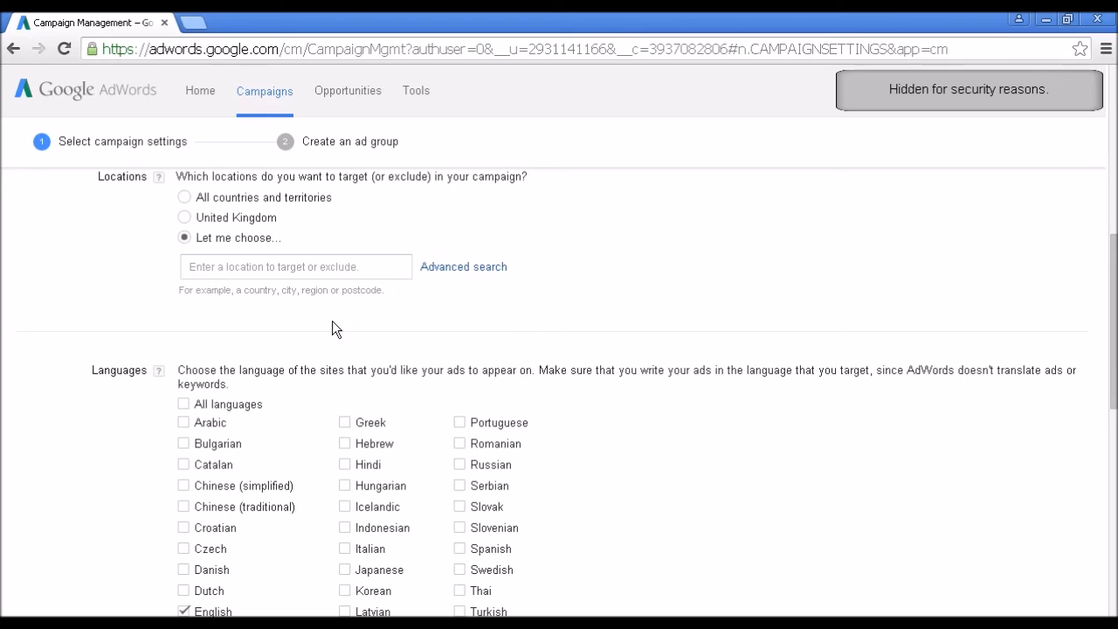
pyautogui.click(207, 266)
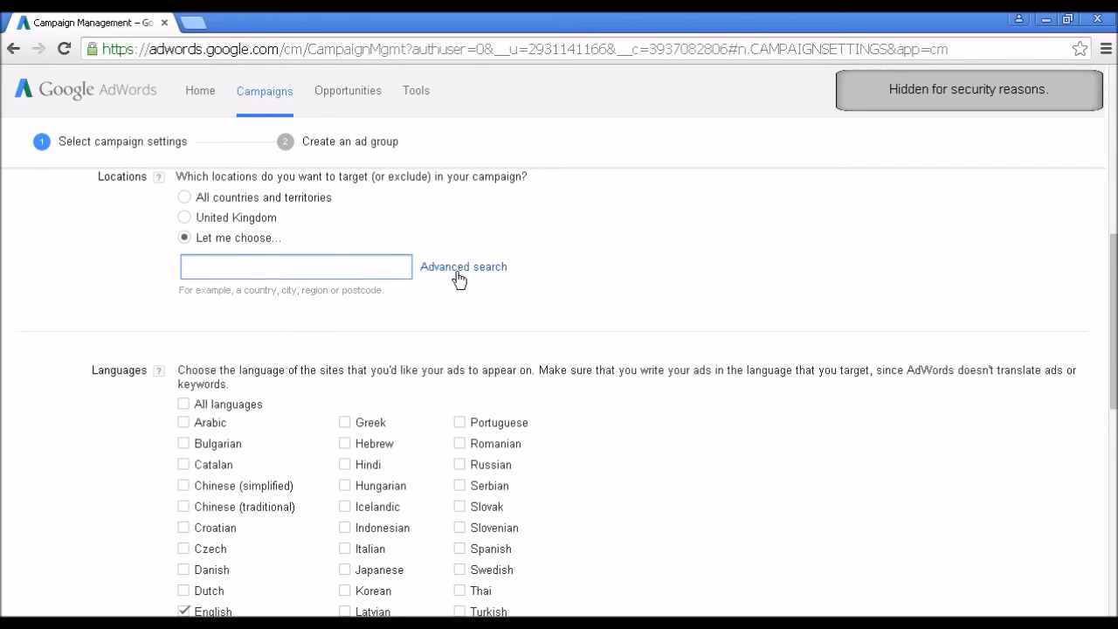
pyautogui.click(285, 219)
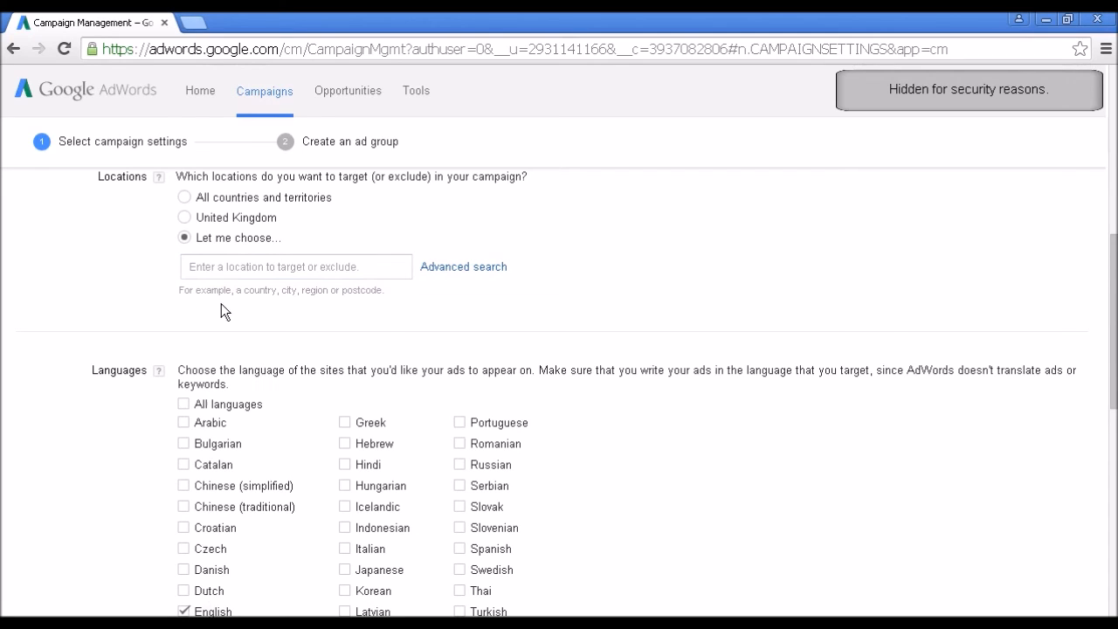
pyautogui.click(184, 197)
# - Choose to set the bids for clicks manually and show the advanced bid strategy options
pyautogui.scroll(-3, 631, 435)
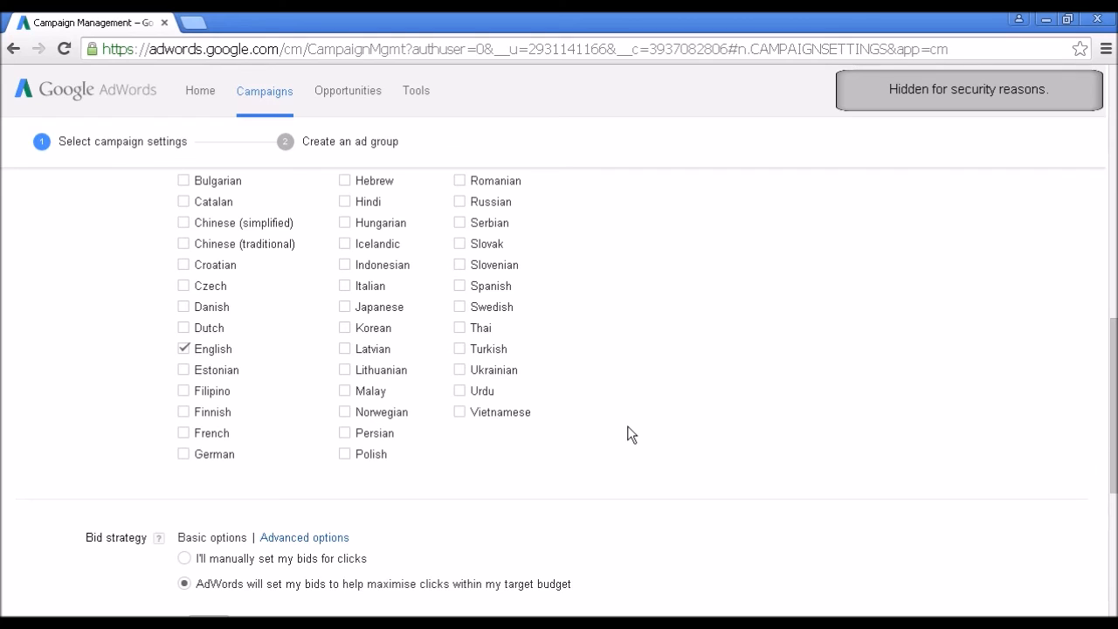
pyautogui.scroll(1, 631, 434)
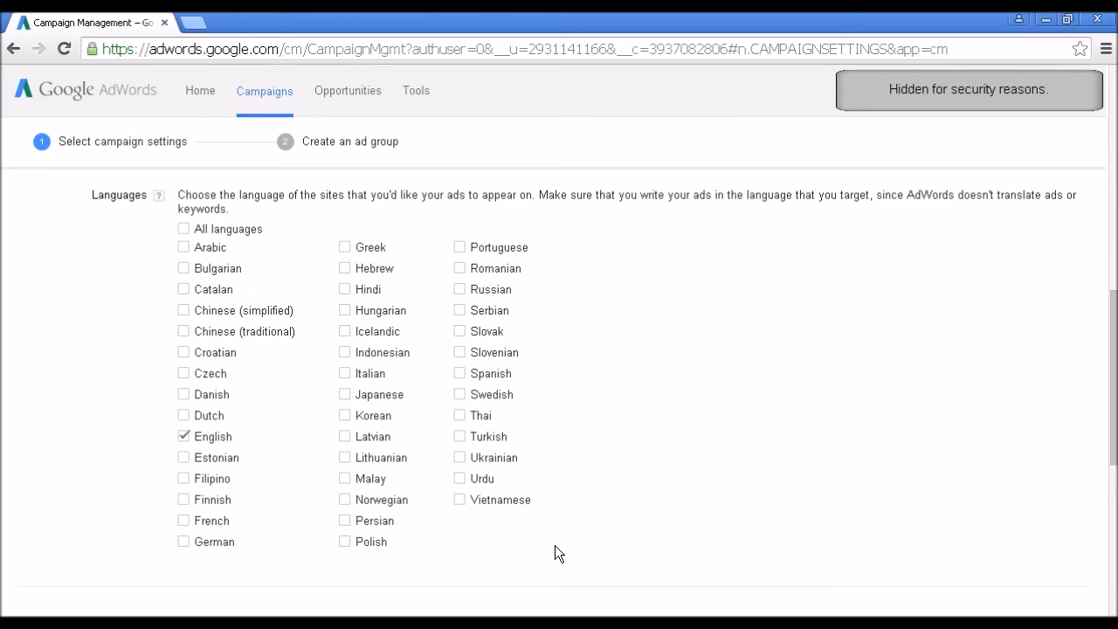
pyautogui.scroll(-3, 553, 546)
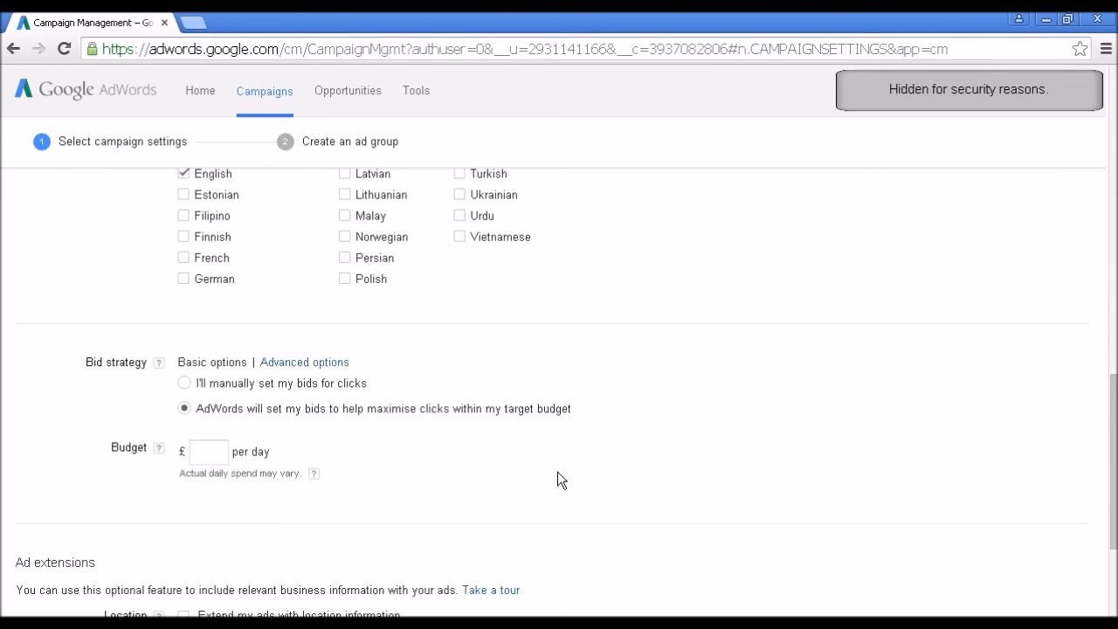
pyautogui.scroll(-2, 557, 473)
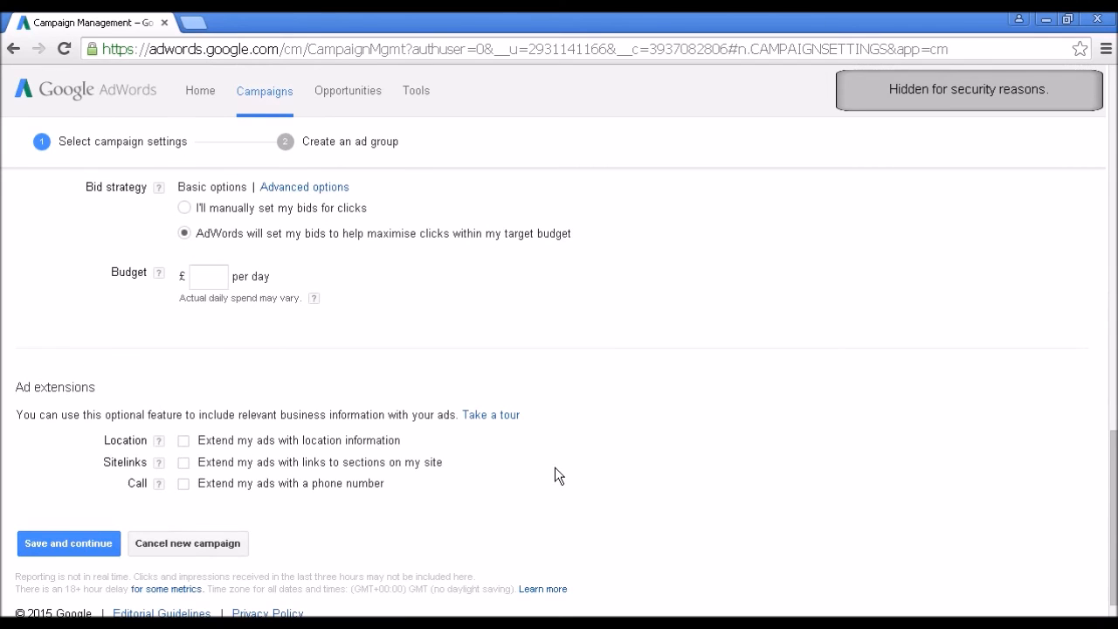
pyautogui.scroll(1, 558, 475)
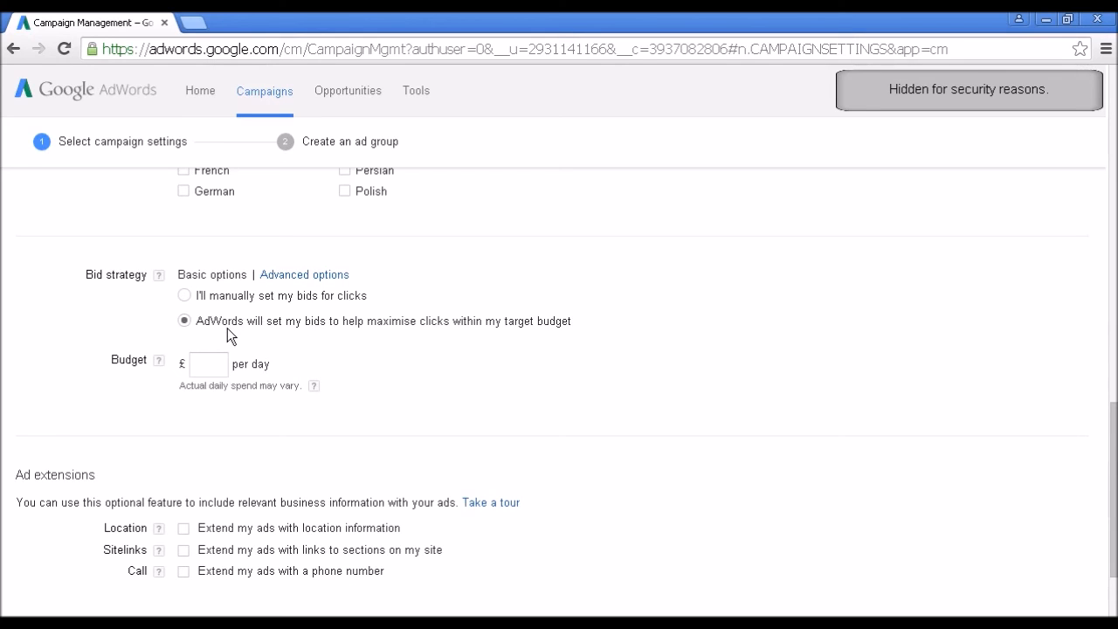
pyautogui.click(184, 296)
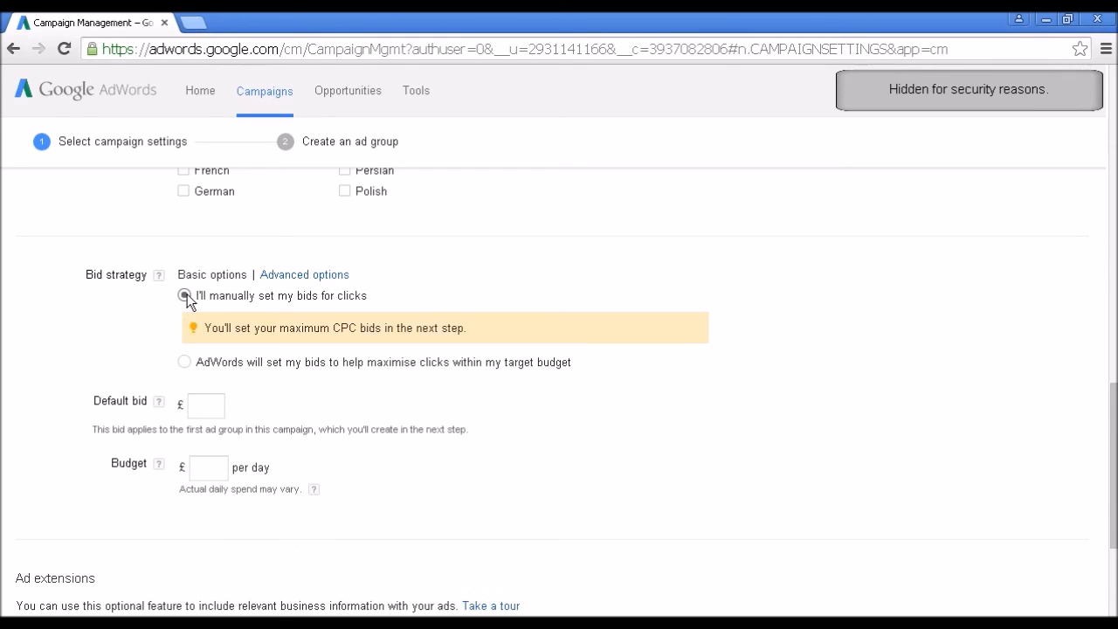
pyautogui.click(324, 278)
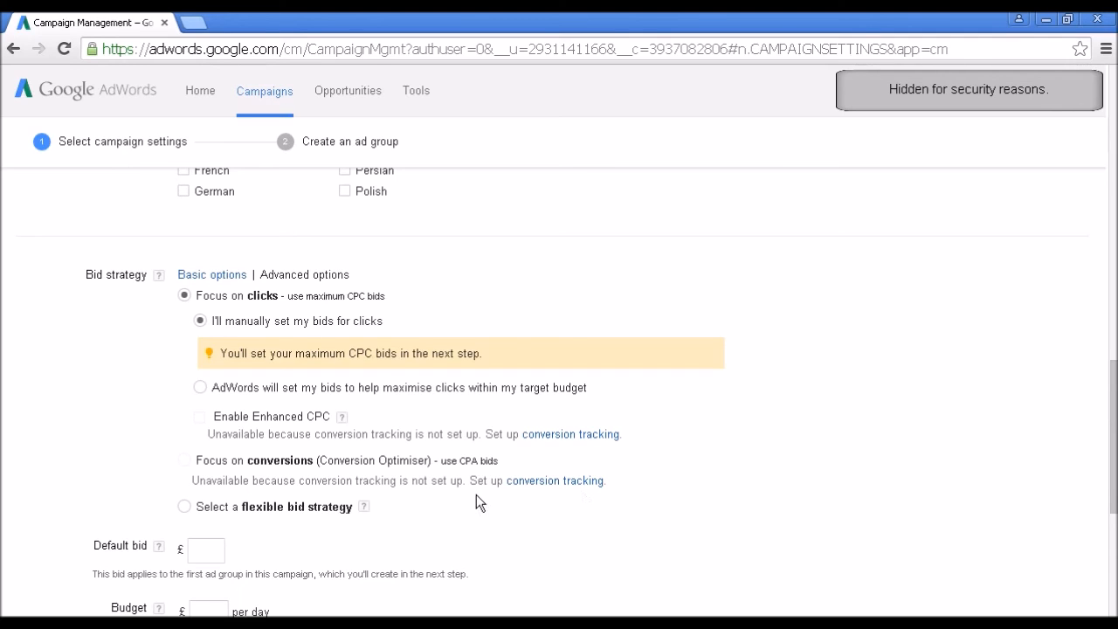
# - Set the campaign's default bid to £0.25 and its budget to £50.00 per day
pyautogui.scroll(-2, 469, 498)
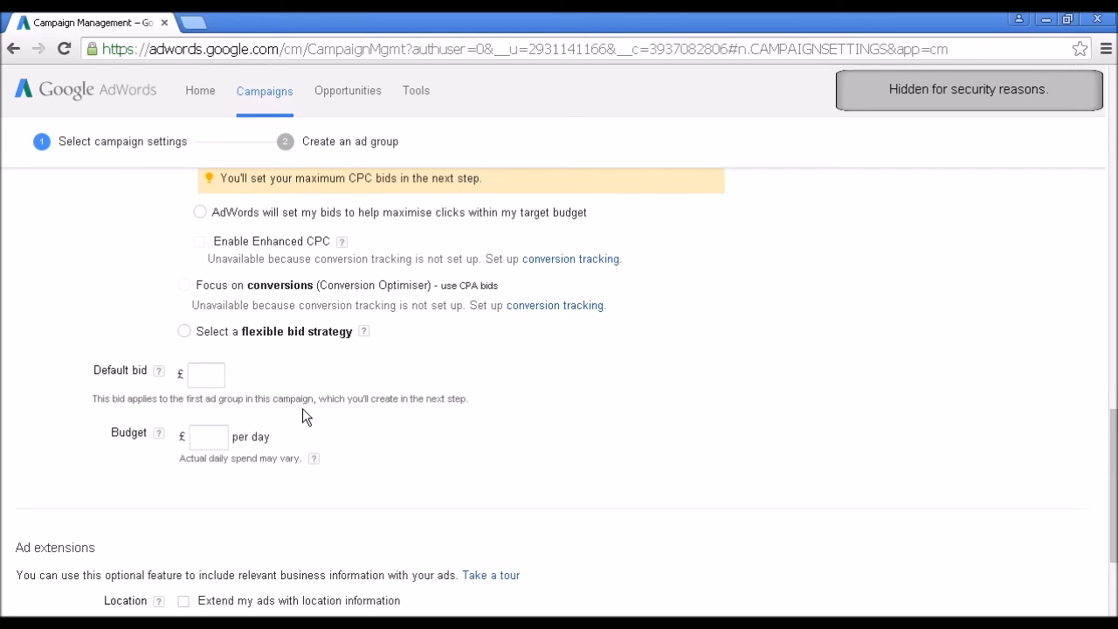
pyautogui.click(207, 374)
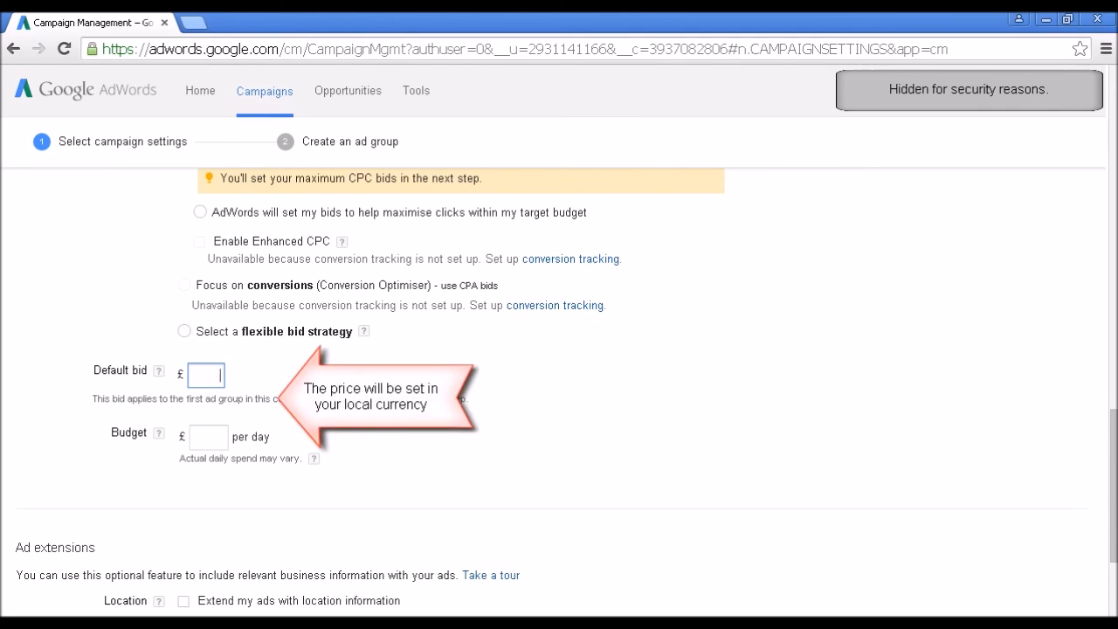
pyautogui.write('0.25')
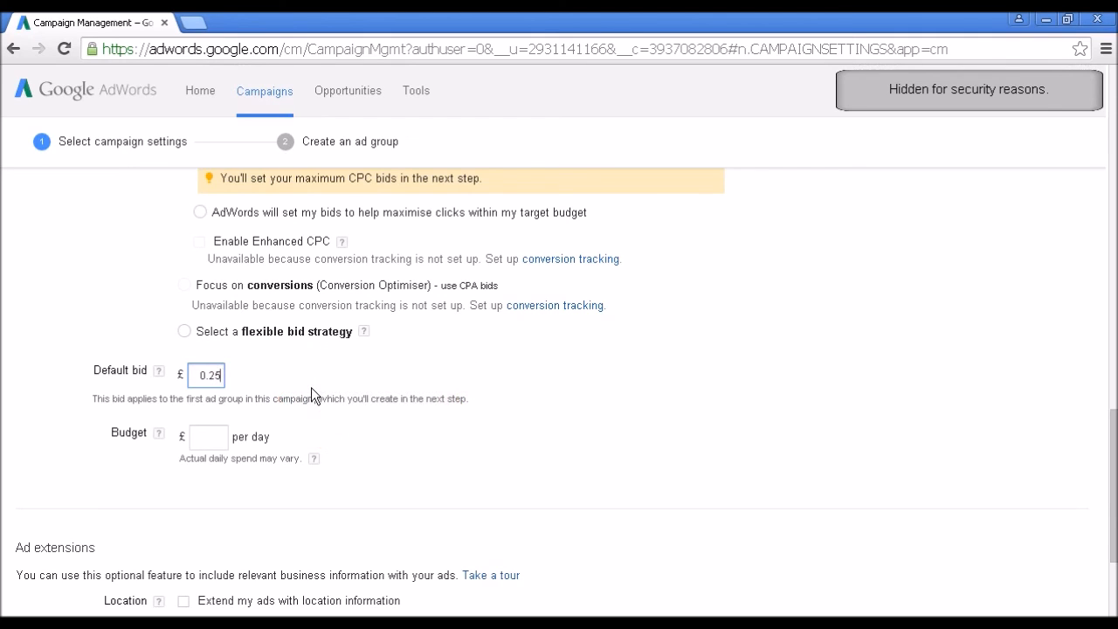
pyautogui.click(221, 442)
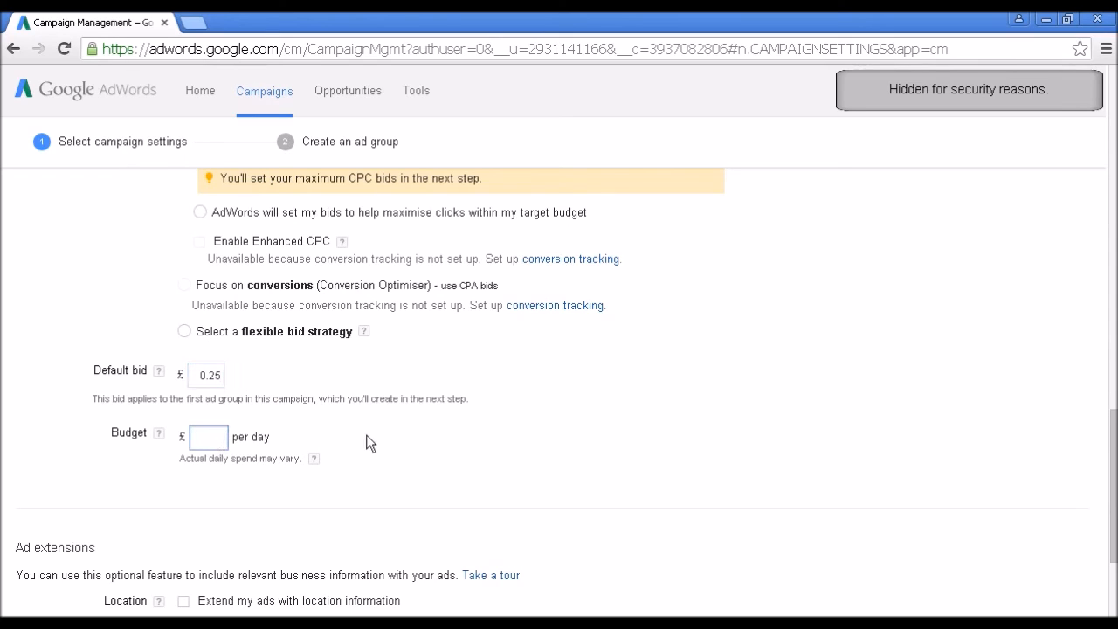
pyautogui.write('50.00')
# - Save the campaign settings without any ad extensions and continue to creating an ad group
pyautogui.scroll(-1, 488, 504)
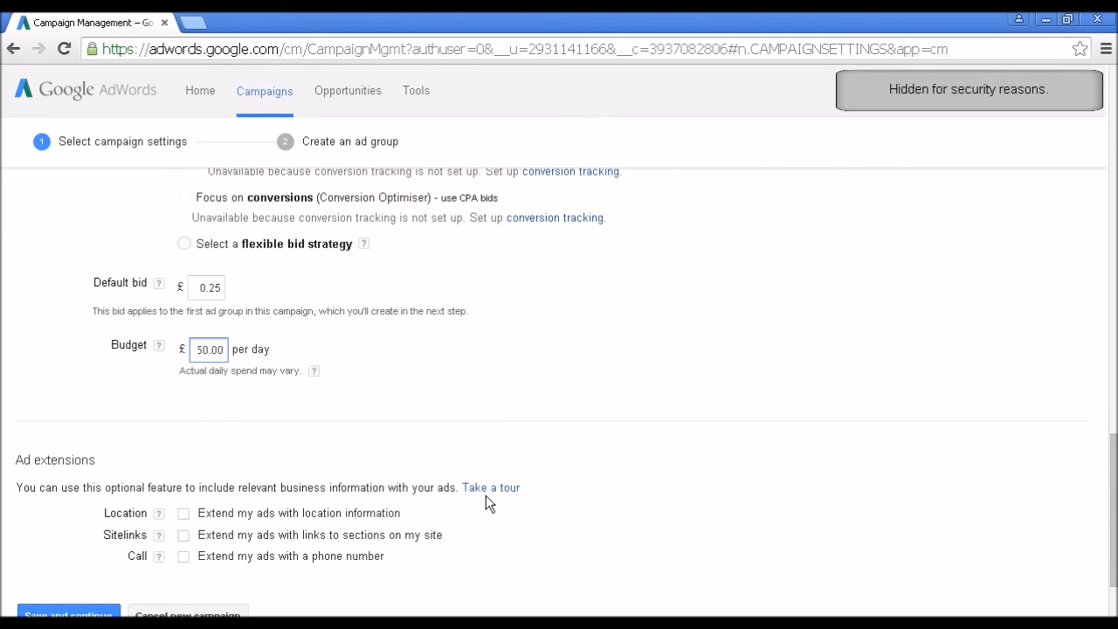
pyautogui.scroll(-2, 451, 538)
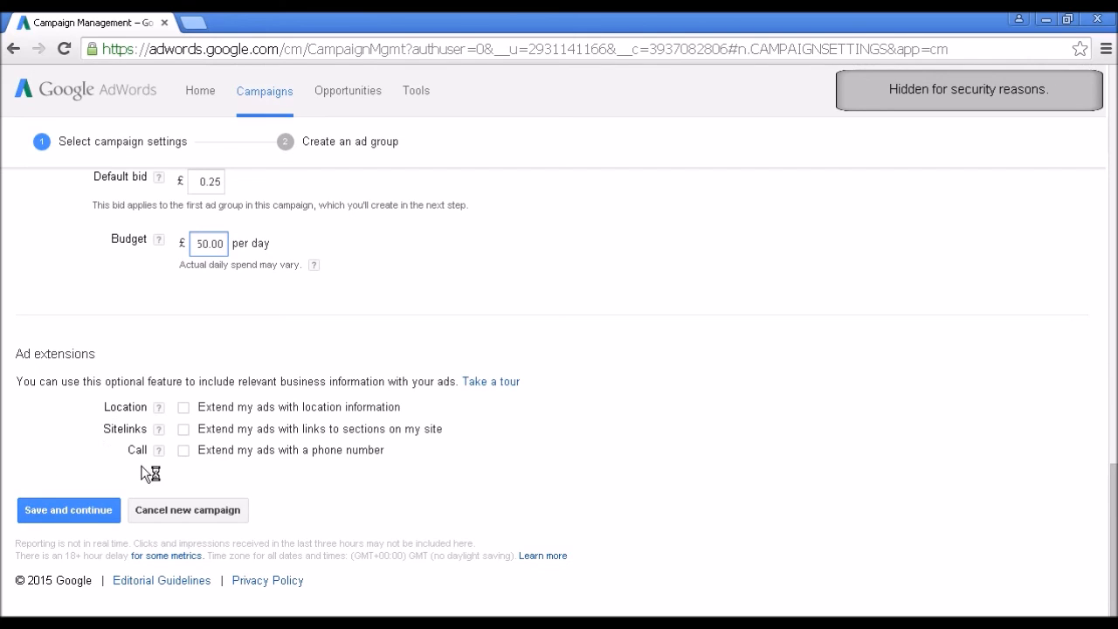
pyautogui.click(75, 512)
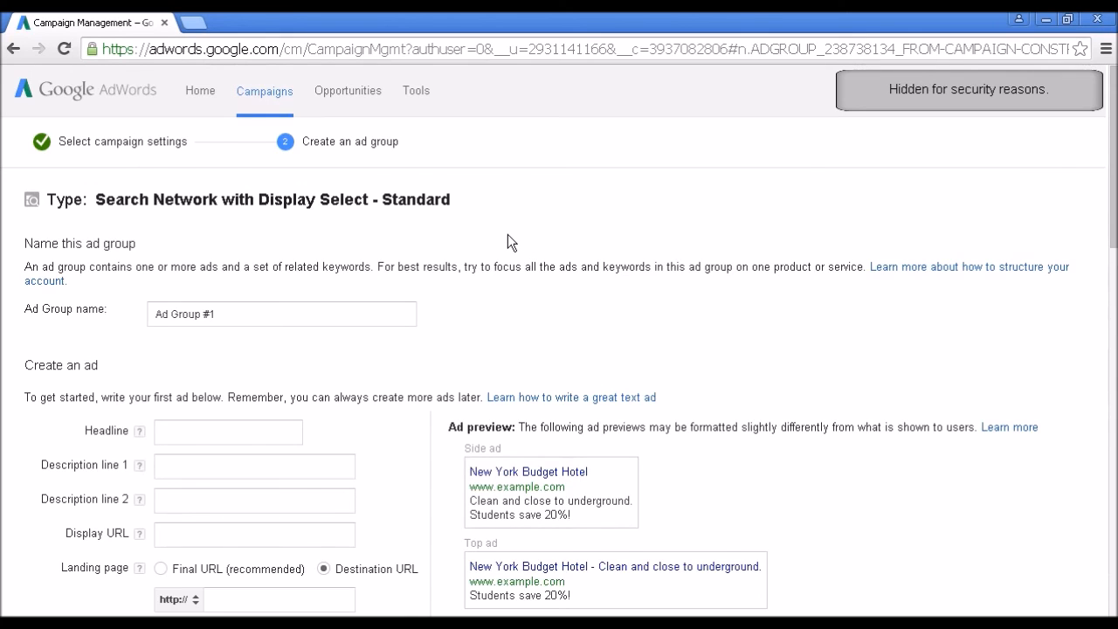
# - Copy "Business Model Blueprints" from the Notepad notes into the ad's headline
pyautogui.scroll(-1, 511, 243)
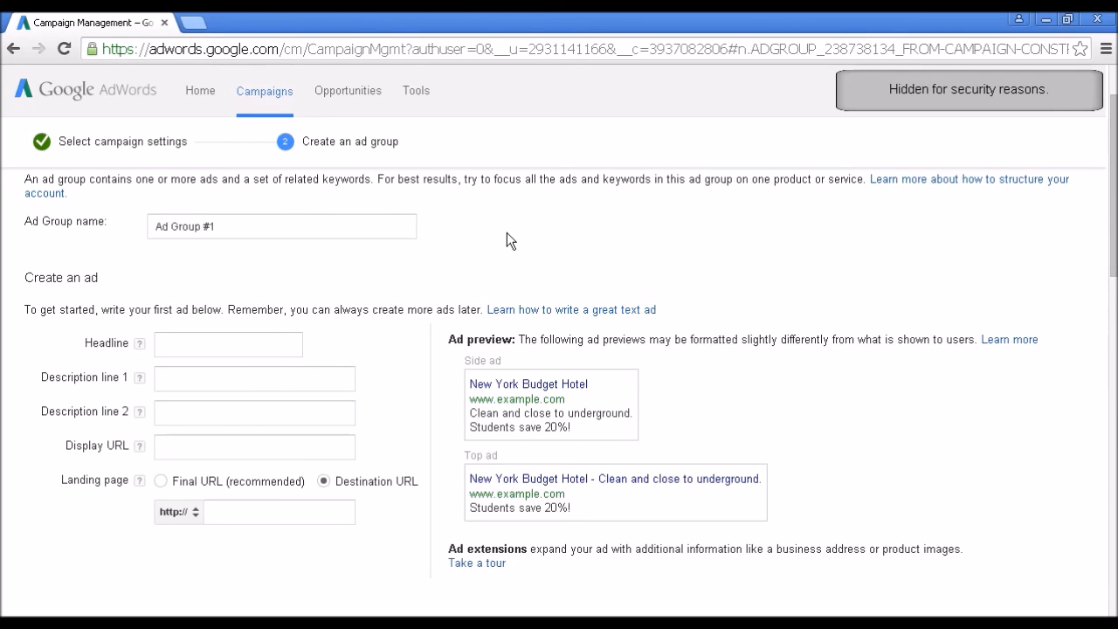
pyautogui.click(636, 615)
pyautogui.click(421, 189)
pyautogui.moveTo(421, 186); pyautogui.dragTo(243, 186)
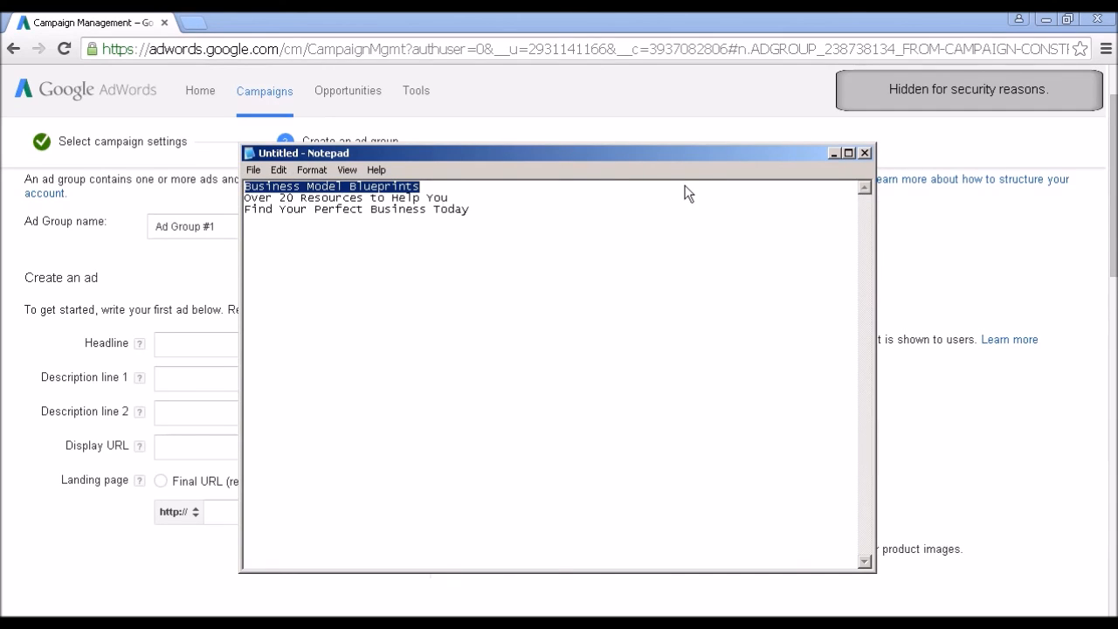
pyautogui.click(835, 154)
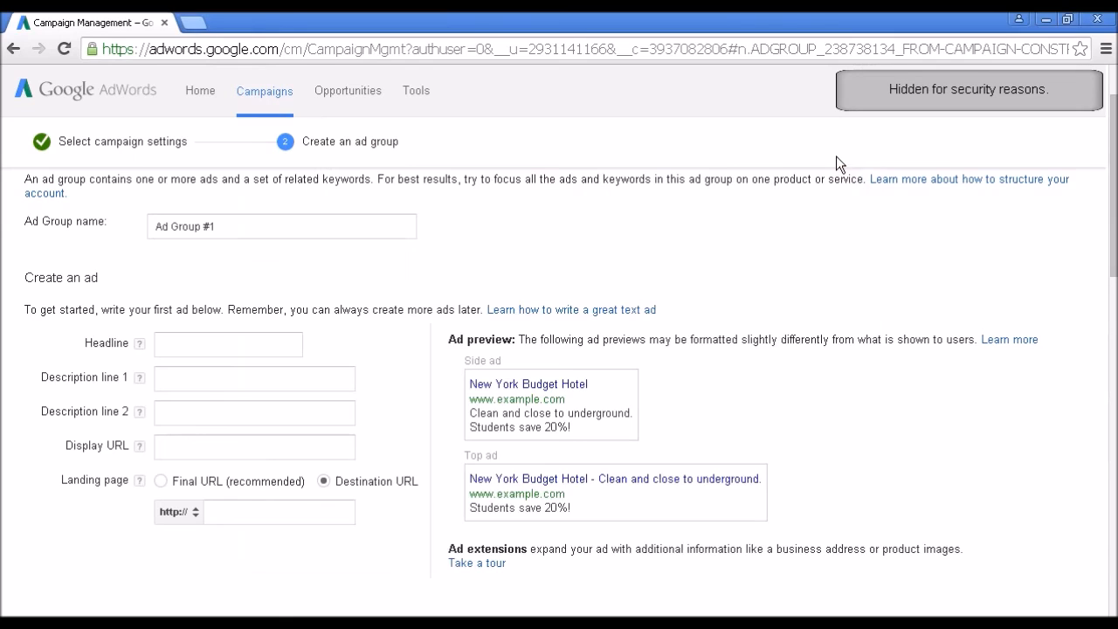
pyautogui.click(179, 343)
pyautogui.hotkey('ctrl', 'v')
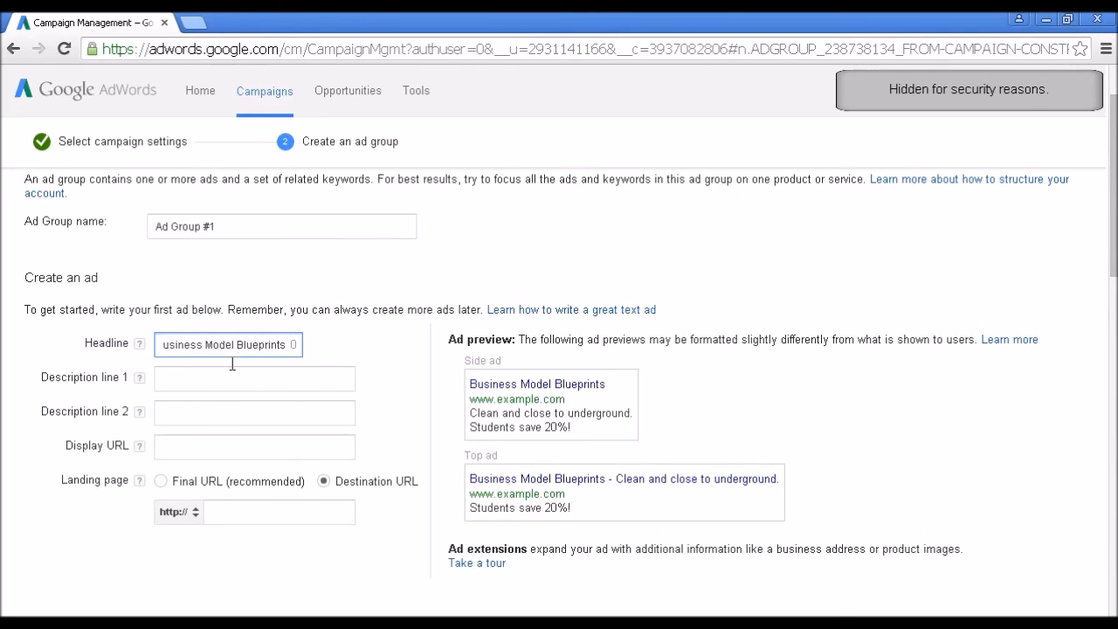
# - Copy "Over 20 Resources to Help You" from the Notepad notes into the ad's description line 1
pyautogui.click(204, 382)
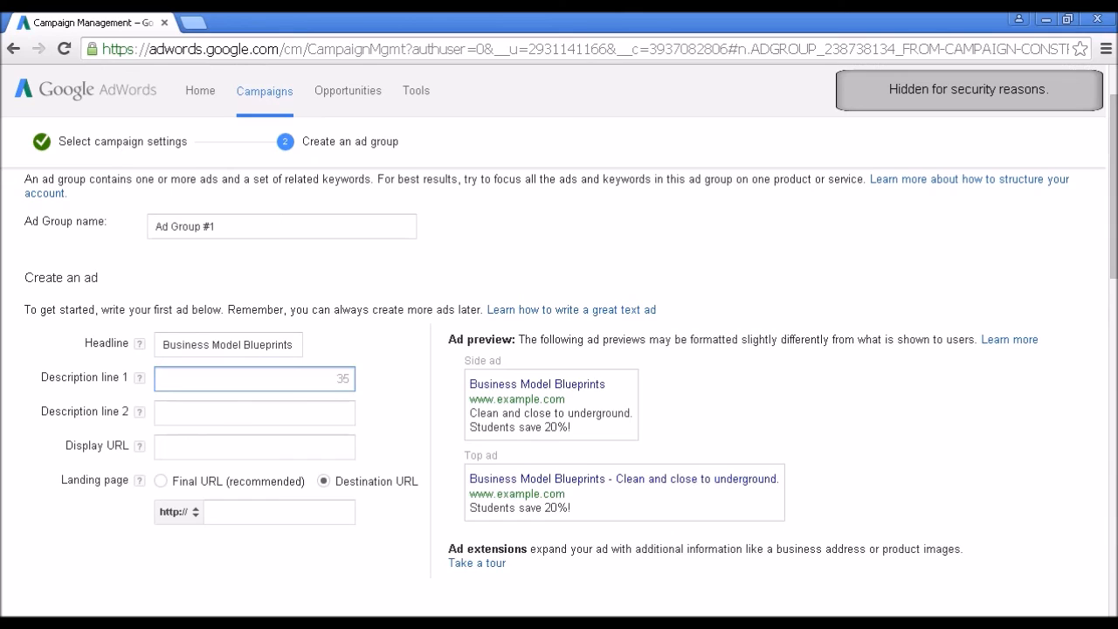
pyautogui.hotkey('alt', 'Tab')
pyautogui.moveTo(447, 198); pyautogui.dragTo(244, 197)
pyautogui.hotkey('ctrl', 'c')
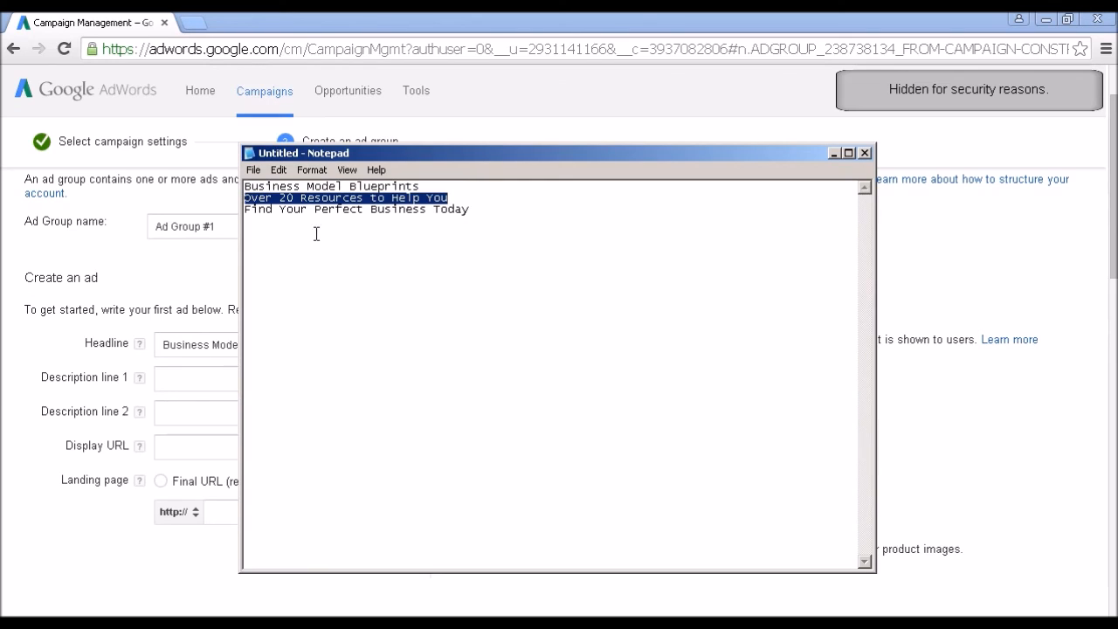
pyautogui.click(833, 155)
pyautogui.click(226, 381)
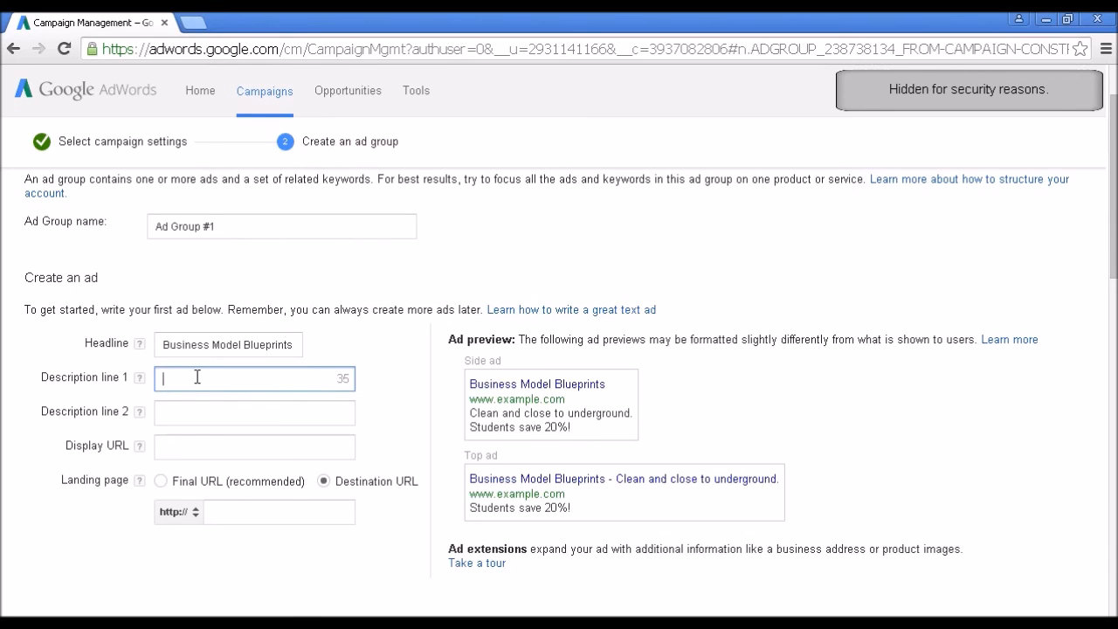
pyautogui.hotkey('ctrl', 'v')
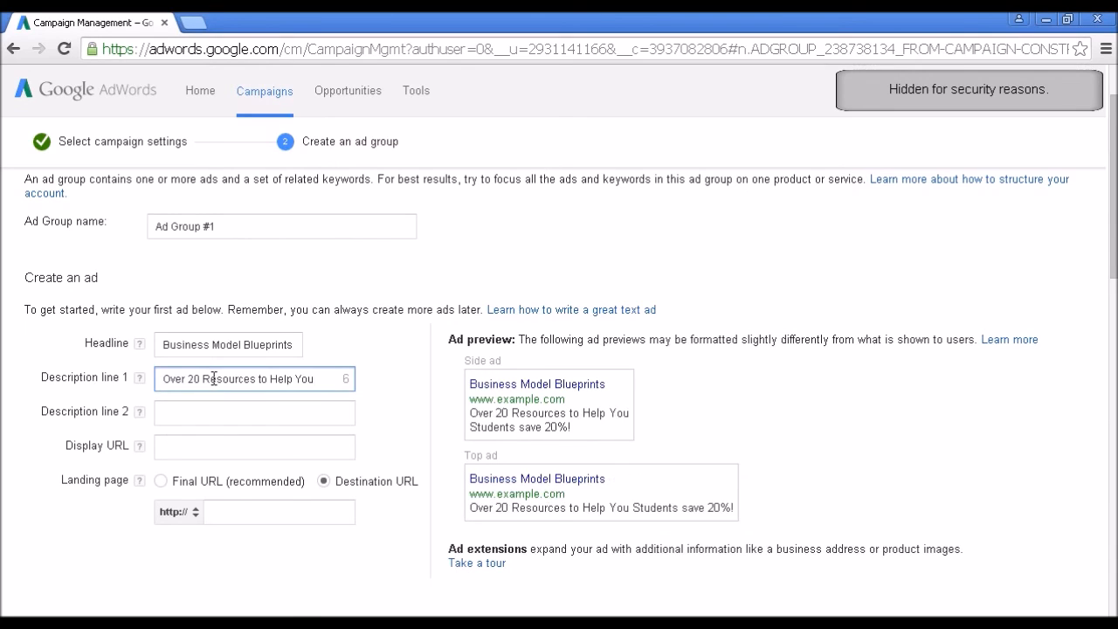
# - Copy "Find Your Perfect Business Today" from the Notepad notes into the ad's description line 2
pyautogui.click(181, 415)
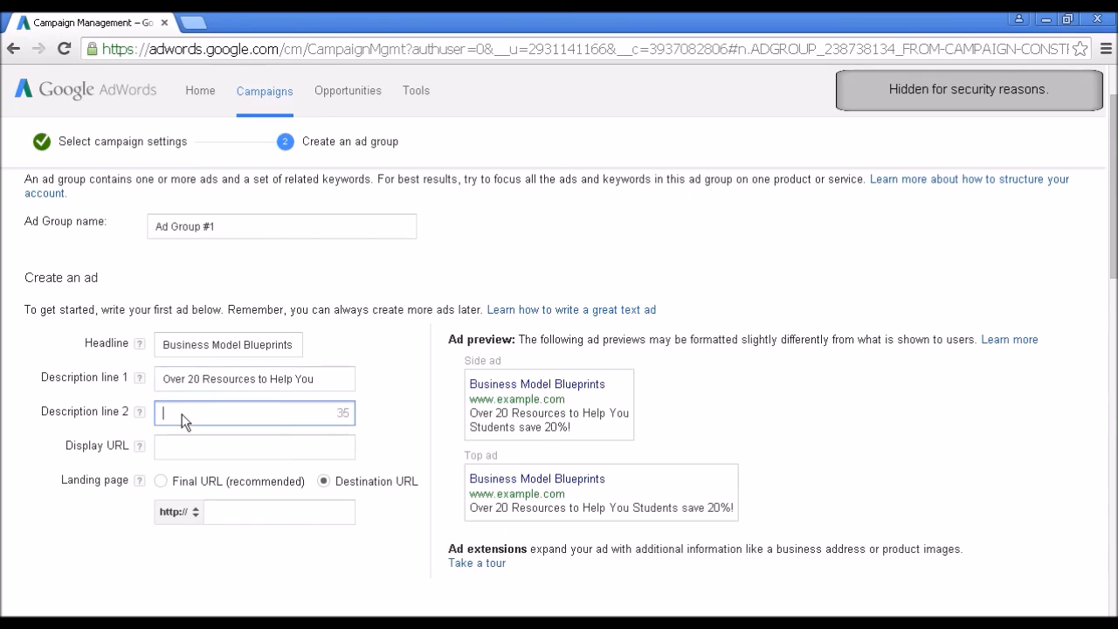
pyautogui.hotkey('alt', 'Tab')
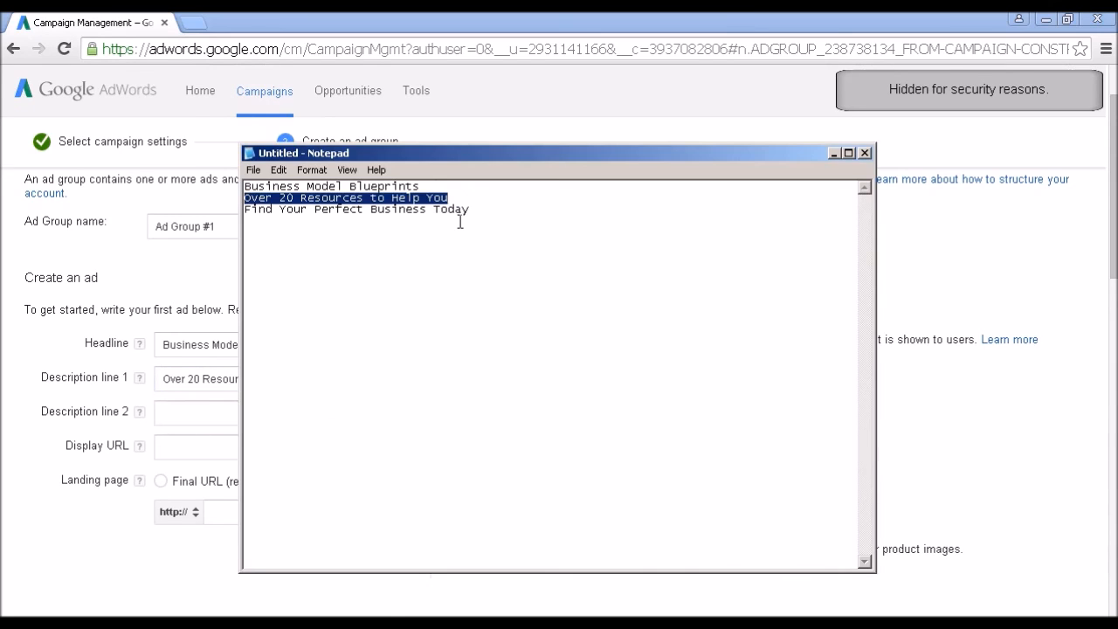
pyautogui.moveTo(469, 211); pyautogui.dragTo(244, 216)
pyautogui.hotkey('ctrl', 'c')
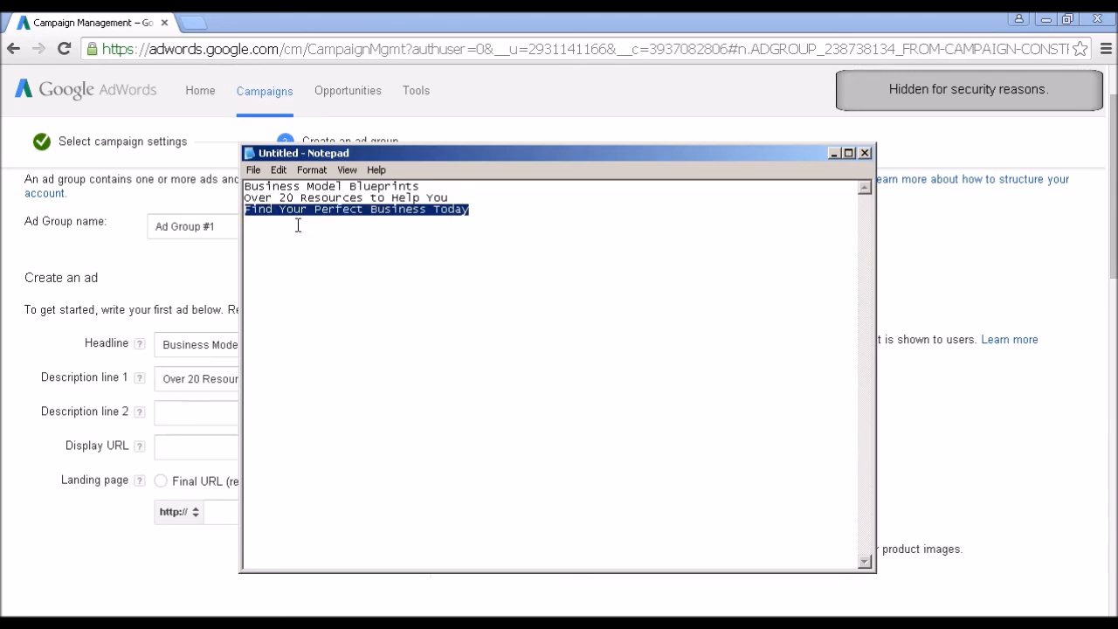
pyautogui.click(834, 153)
pyautogui.click(234, 412)
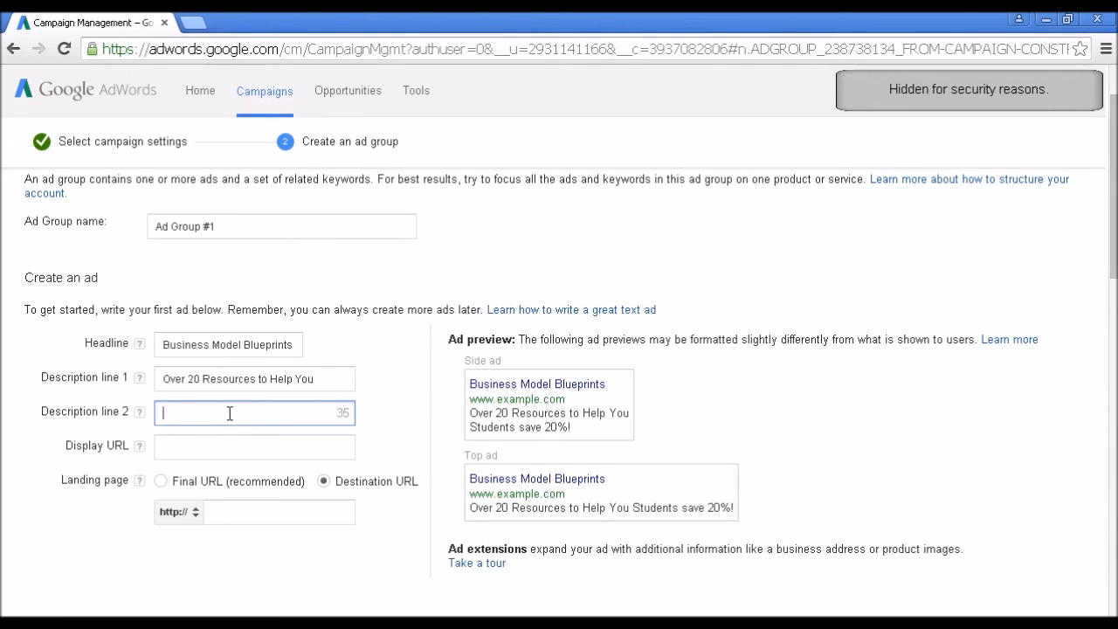
pyautogui.hotkey('ctrl', 'v')
pyautogui.click(194, 450)
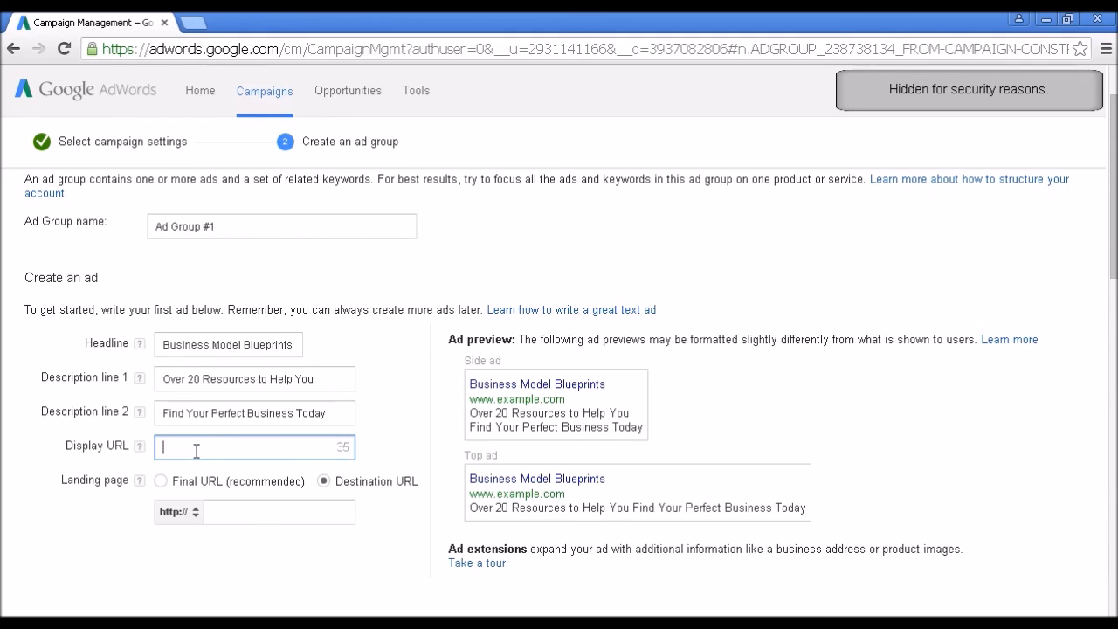
pyautogui.write('http://facebook.com/liztomey')
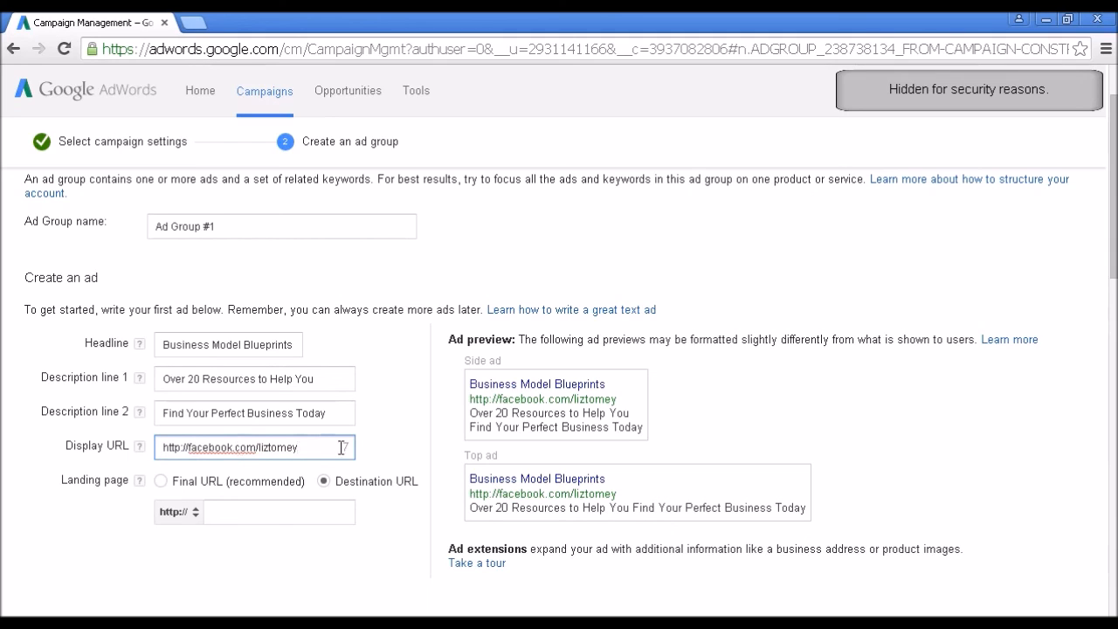
pyautogui.click(180, 484)
pyautogui.click(324, 514)
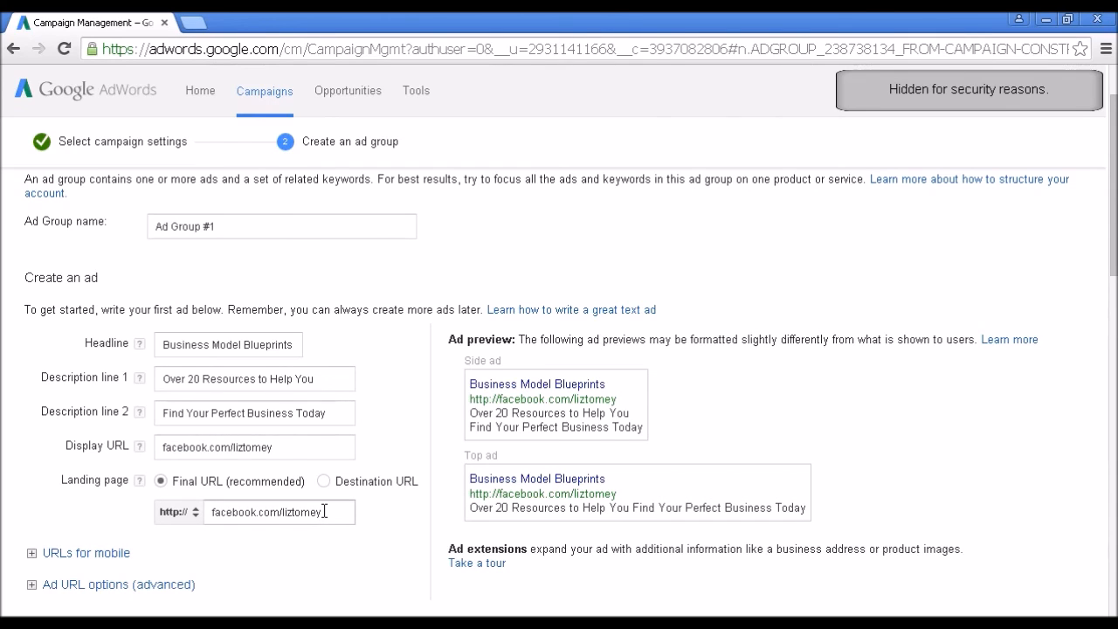
pyautogui.click(326, 550)
# - Open the Keyword Planner and expand its search for new keyword and ad group ideas
pyautogui.scroll(-2, 324, 552)
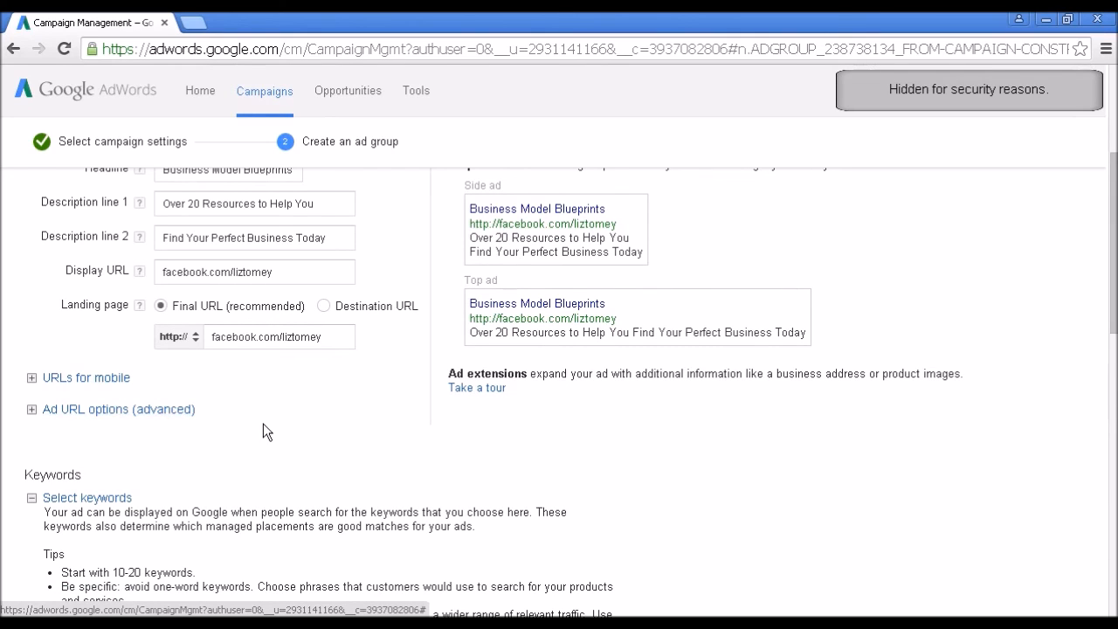
pyautogui.scroll(-3, 265, 428)
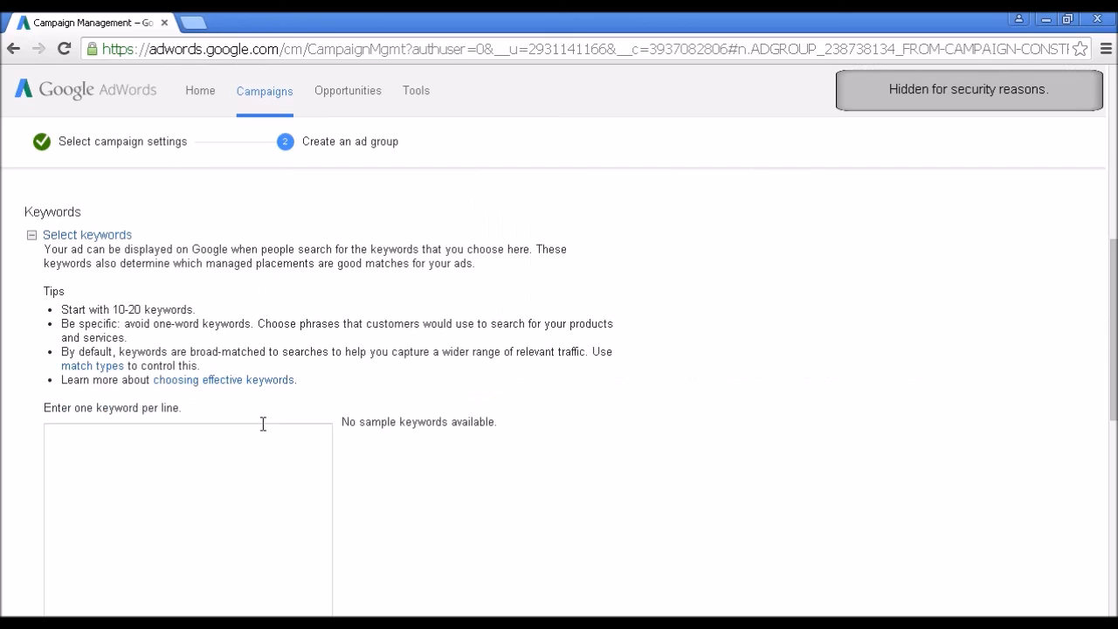
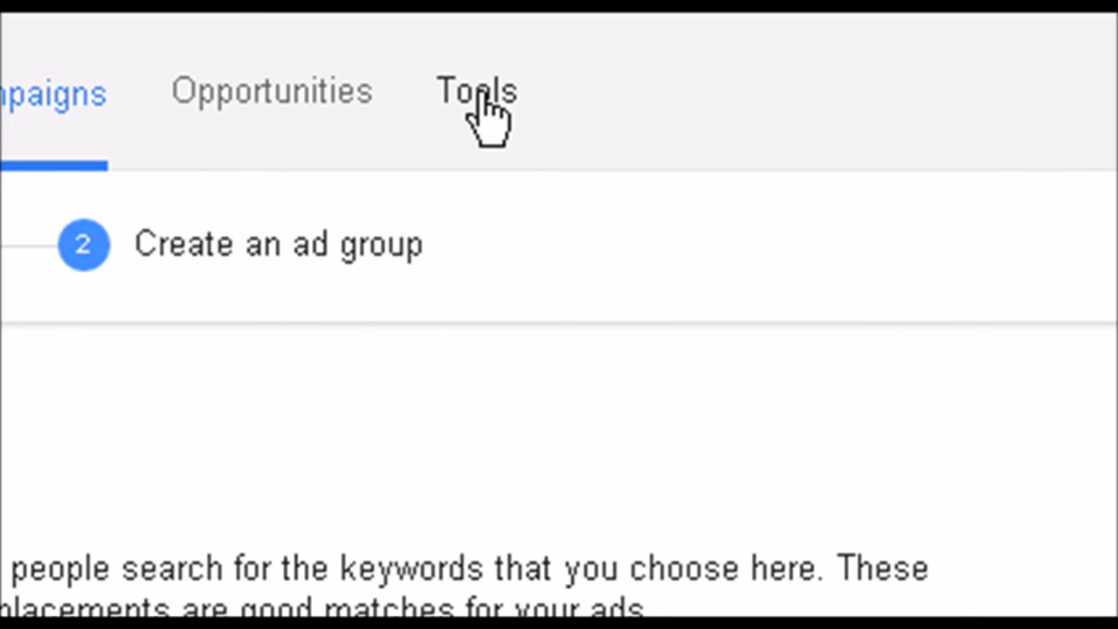
pyautogui.click(480, 94)
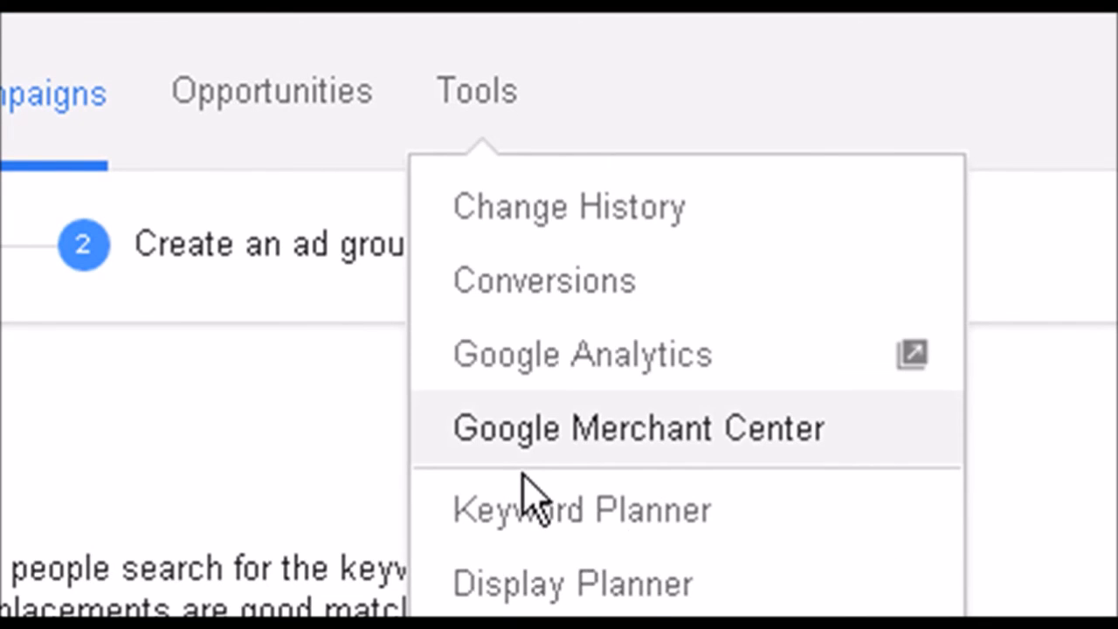
pyautogui.click(601, 531)
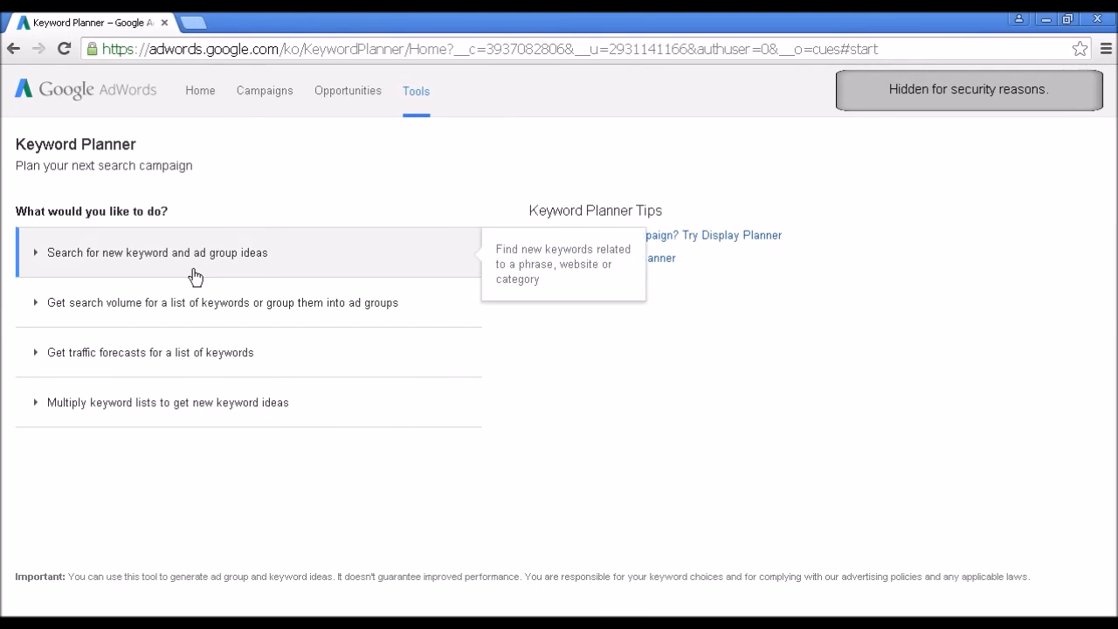
pyautogui.click(263, 259)
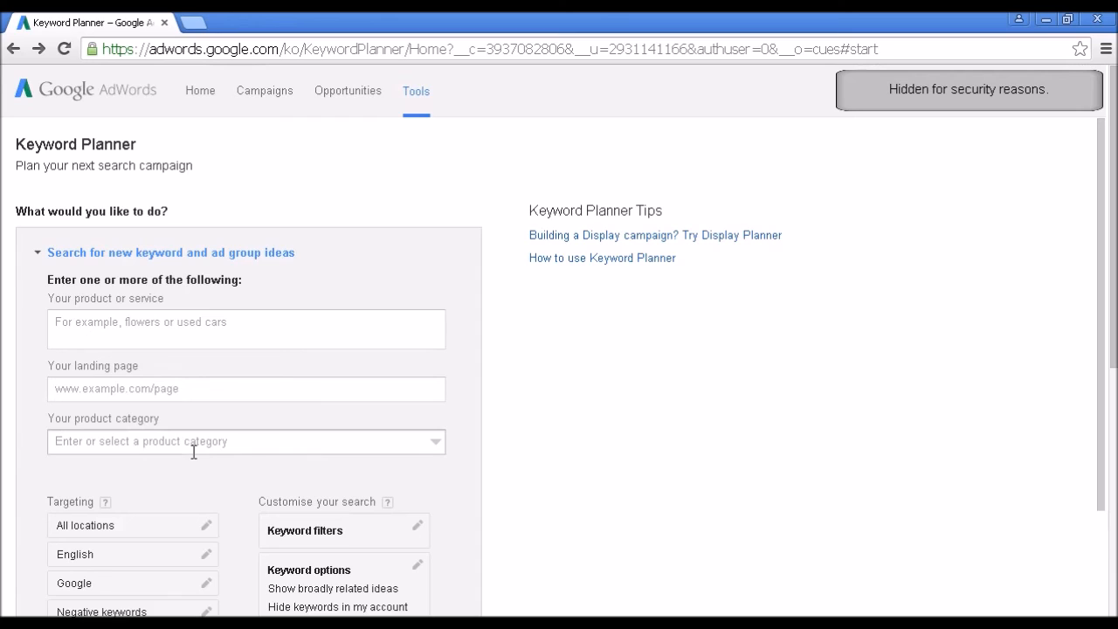
# - Get keyword and ad group ideas for the product or service "business opportunities"
pyautogui.click(53, 322)
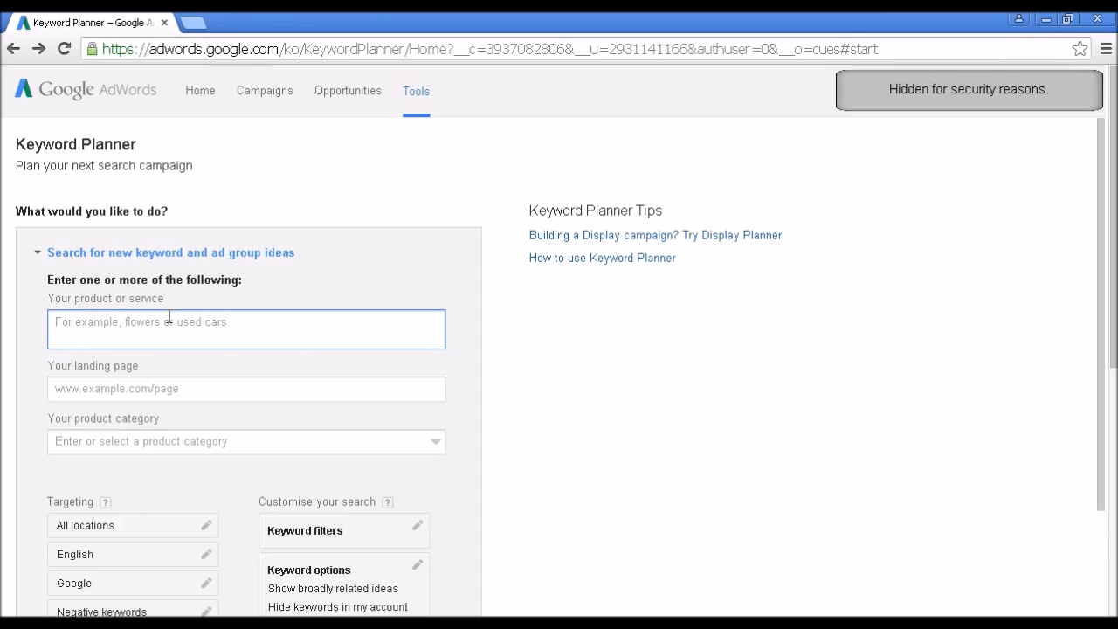
pyautogui.write('bus')
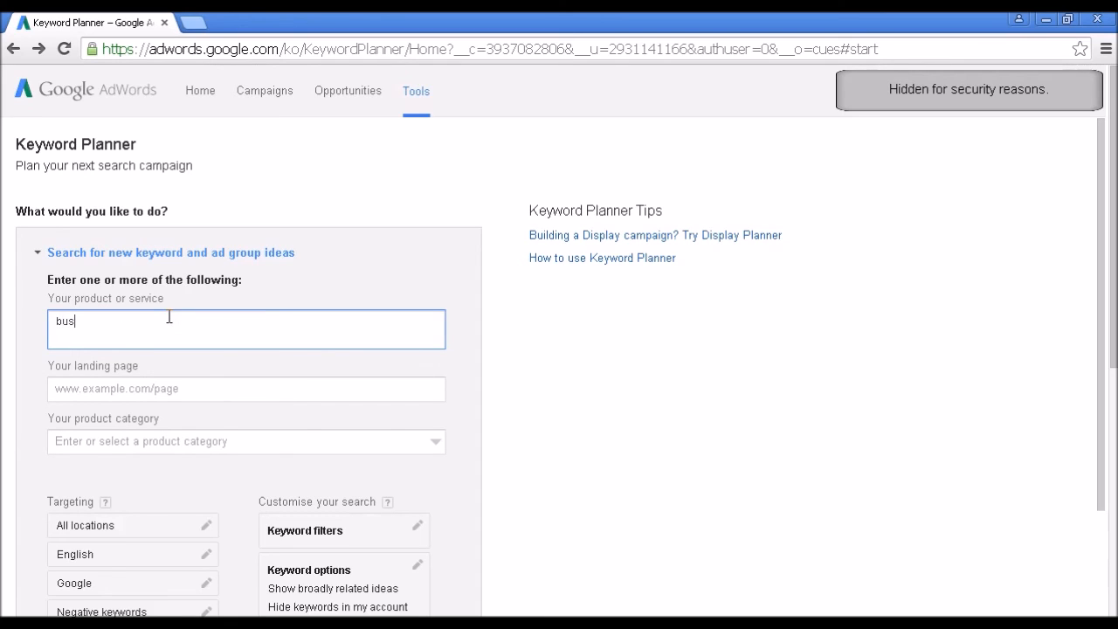
pyautogui.write('iness opportunities')
pyautogui.scroll(-1, 215, 411)
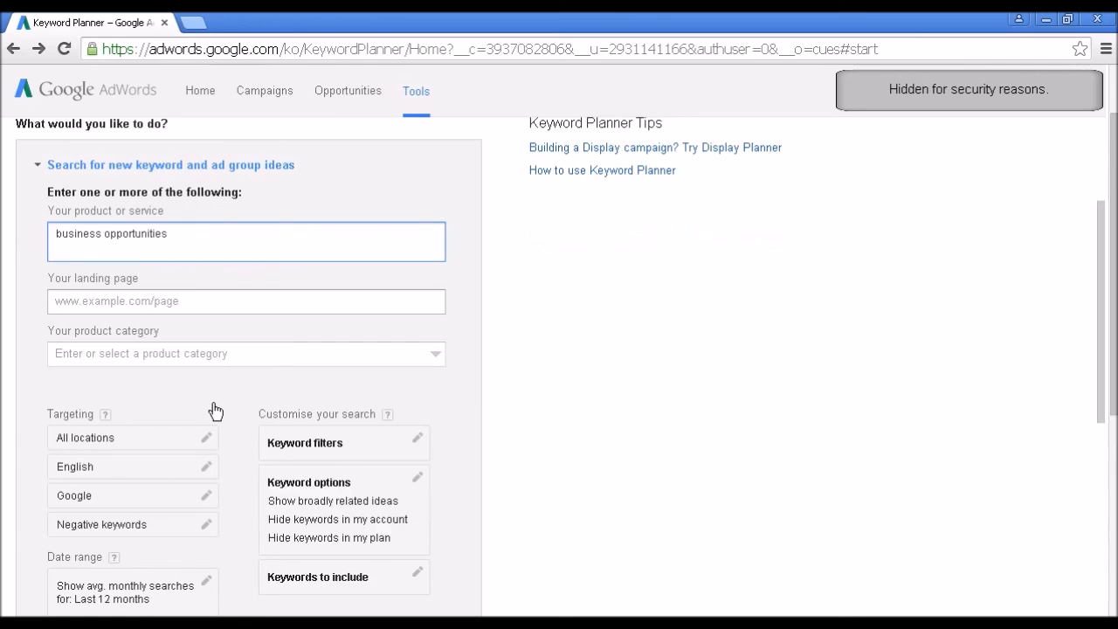
pyautogui.scroll(-3, 215, 411)
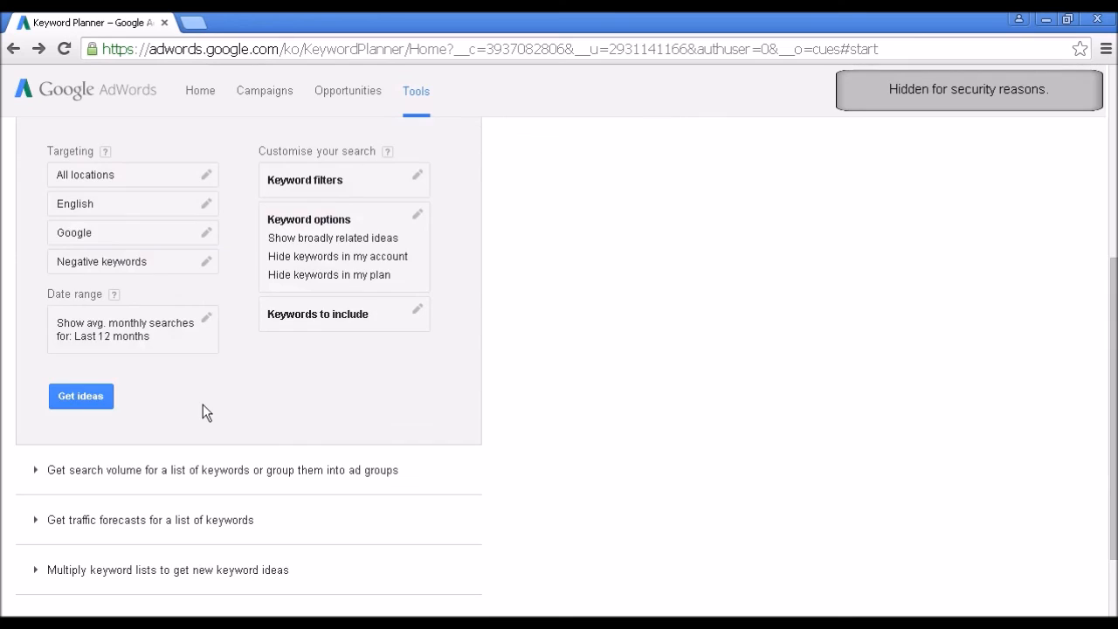
pyautogui.click(79, 398)
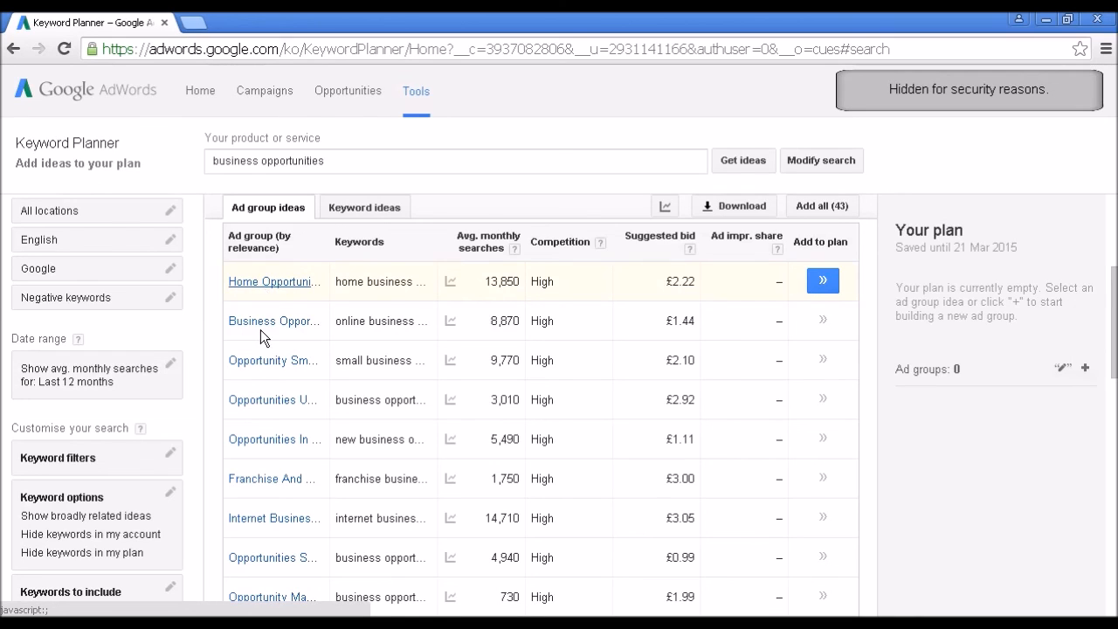
# - Review the keyword ideas, return to the ad group ideas and add the Business Opportunities Online group to the plan
pyautogui.click(372, 214)
pyautogui.moveTo(338, 319)
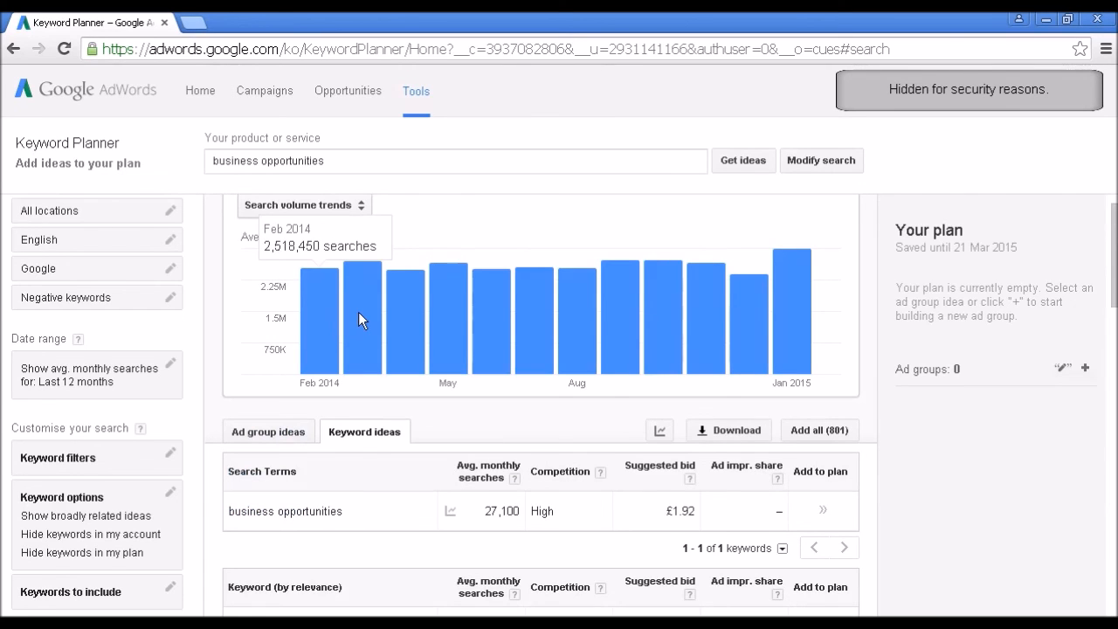
pyautogui.scroll(-3, 398, 558)
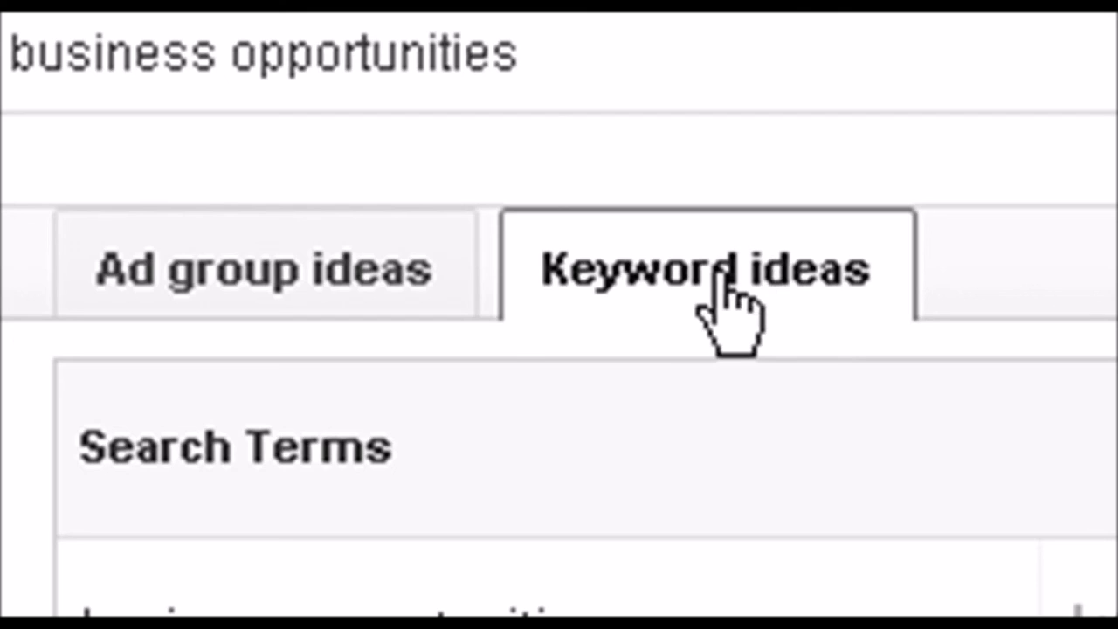
pyautogui.click(258, 306)
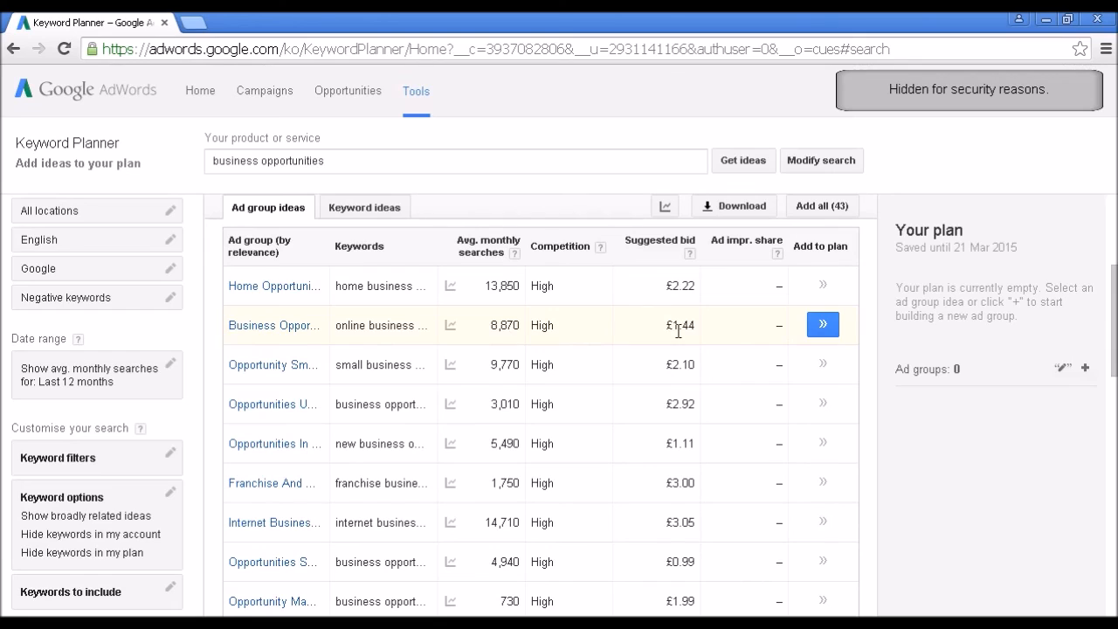
pyautogui.click(823, 328)
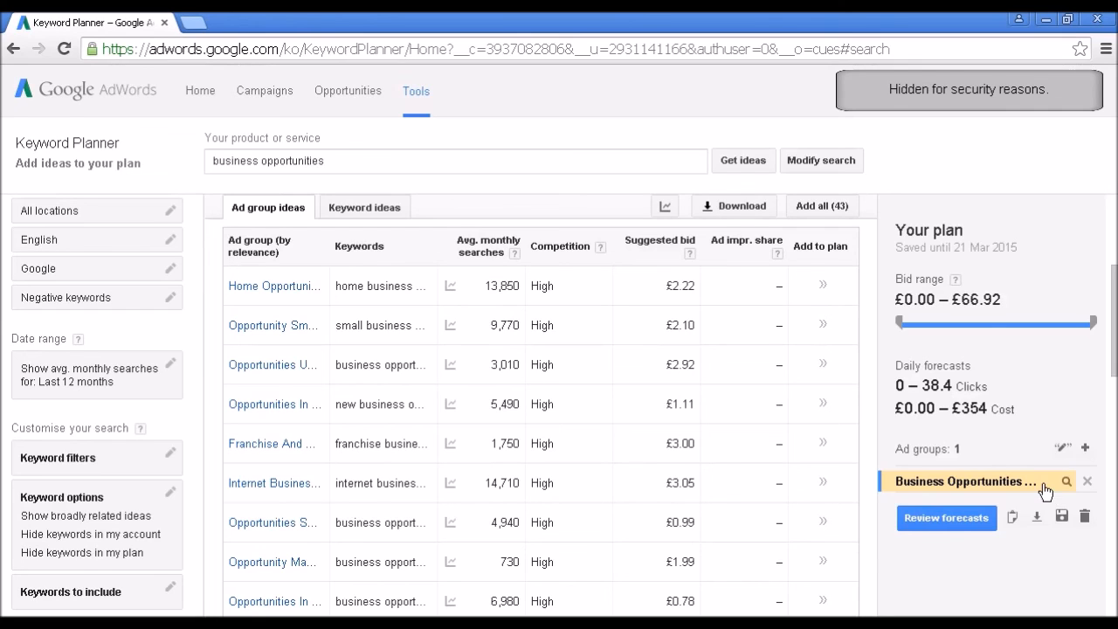
# - Open the Business Opportunities Online ad group in the plan and copy its full keyword list to the clipboard
pyautogui.click(977, 483)
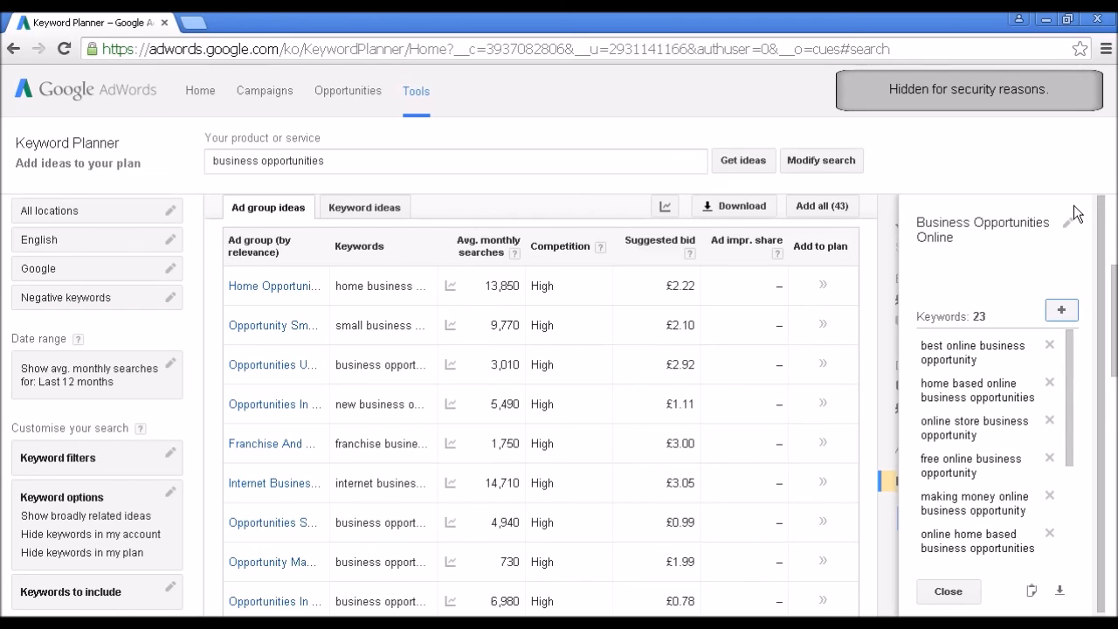
pyautogui.click(1032, 592)
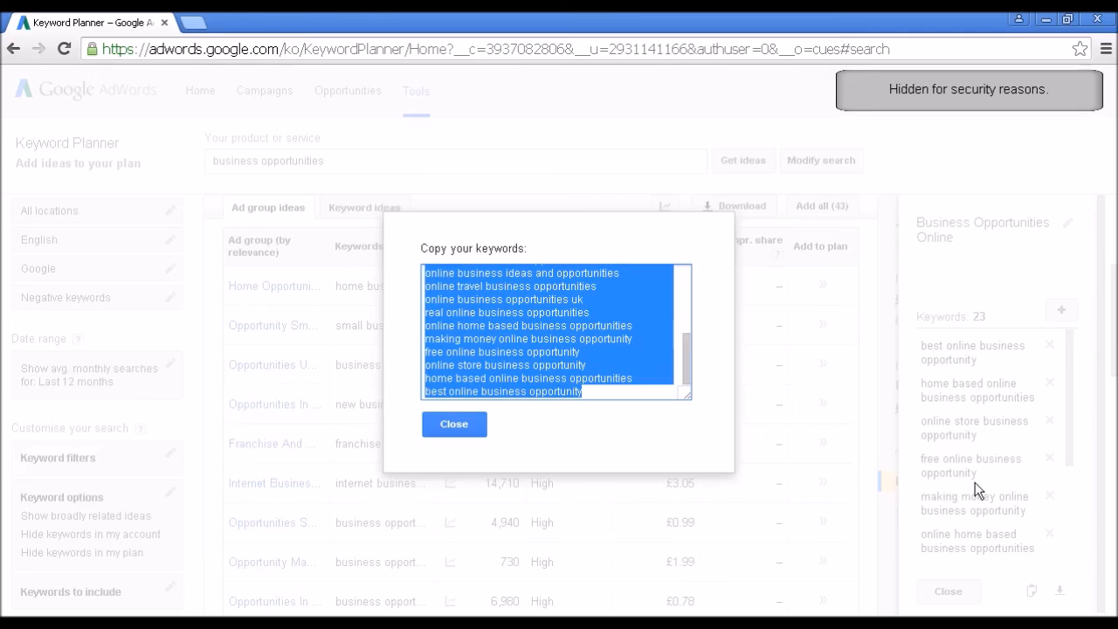
pyautogui.rightClick(510, 317)
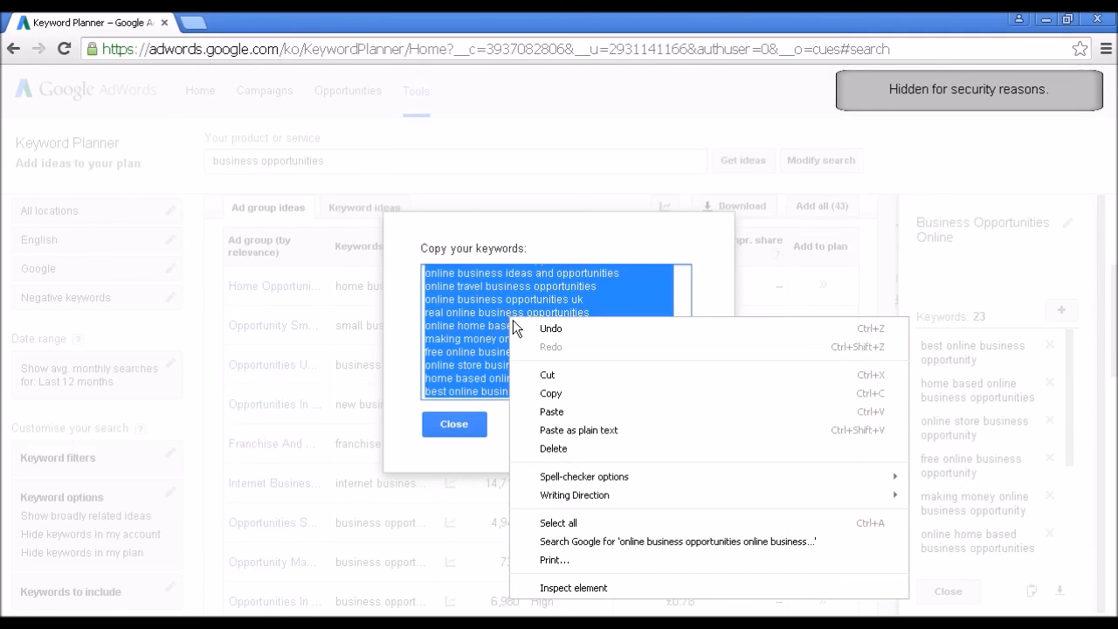
pyautogui.click(554, 394)
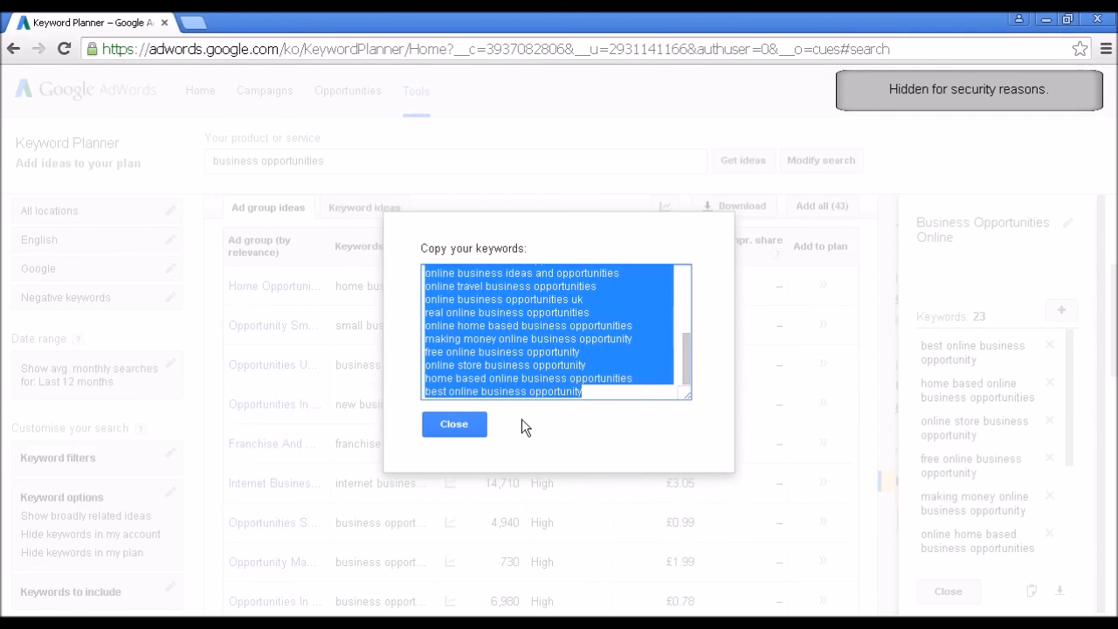
pyautogui.click(456, 425)
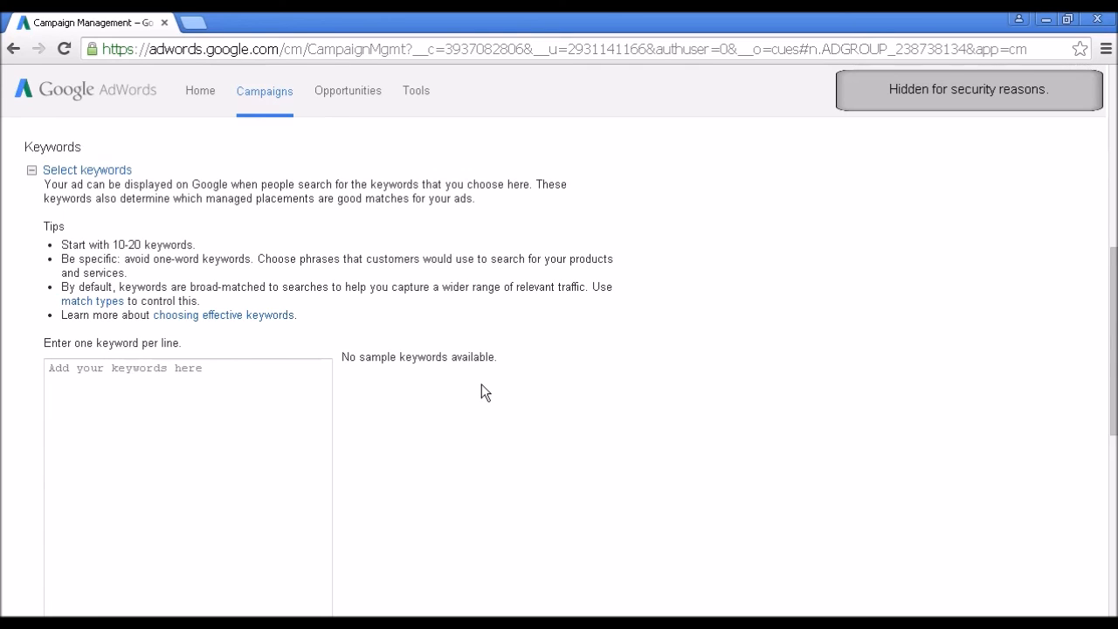
# - Paste the copied keywords into the new ad group's keyword list and estimate their search traffic
pyautogui.click(156, 363)
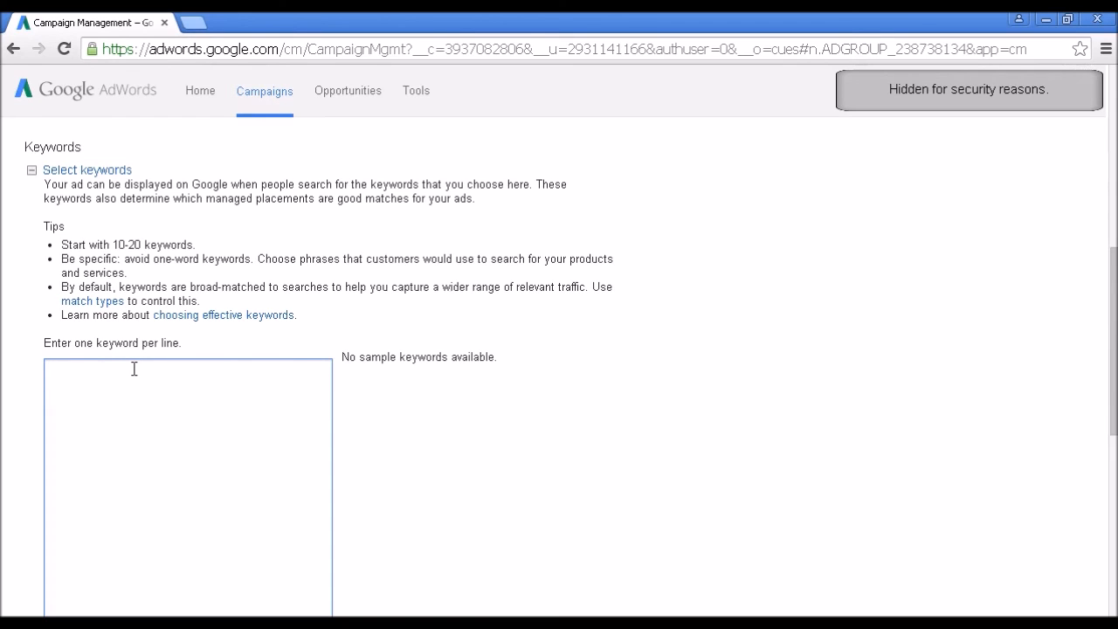
pyautogui.hotkey('ctrl', 'v')
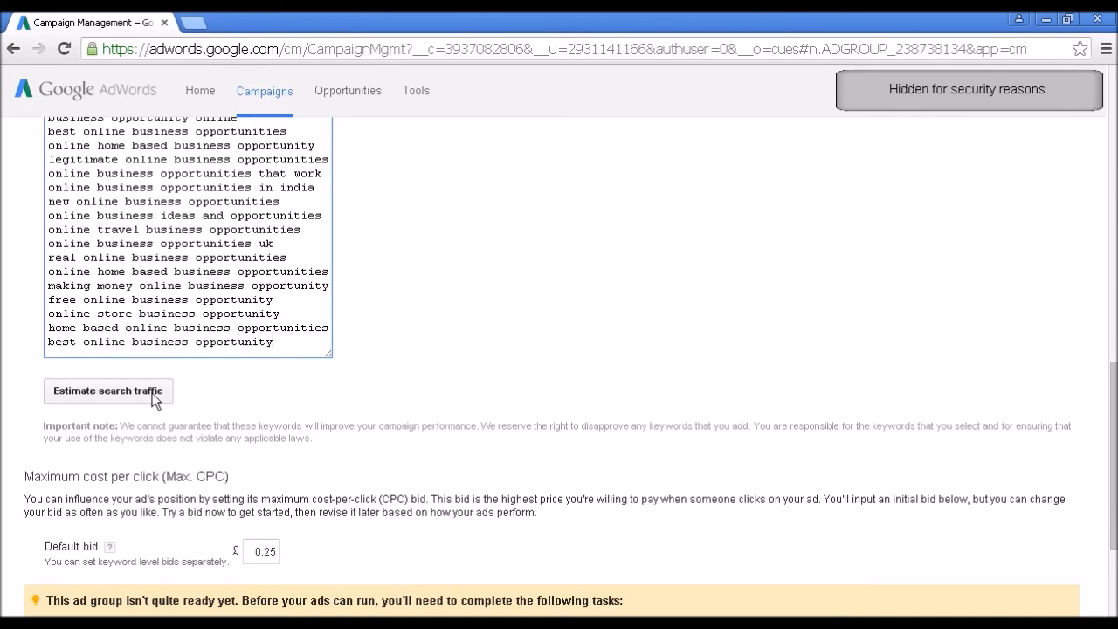
pyautogui.click(140, 398)
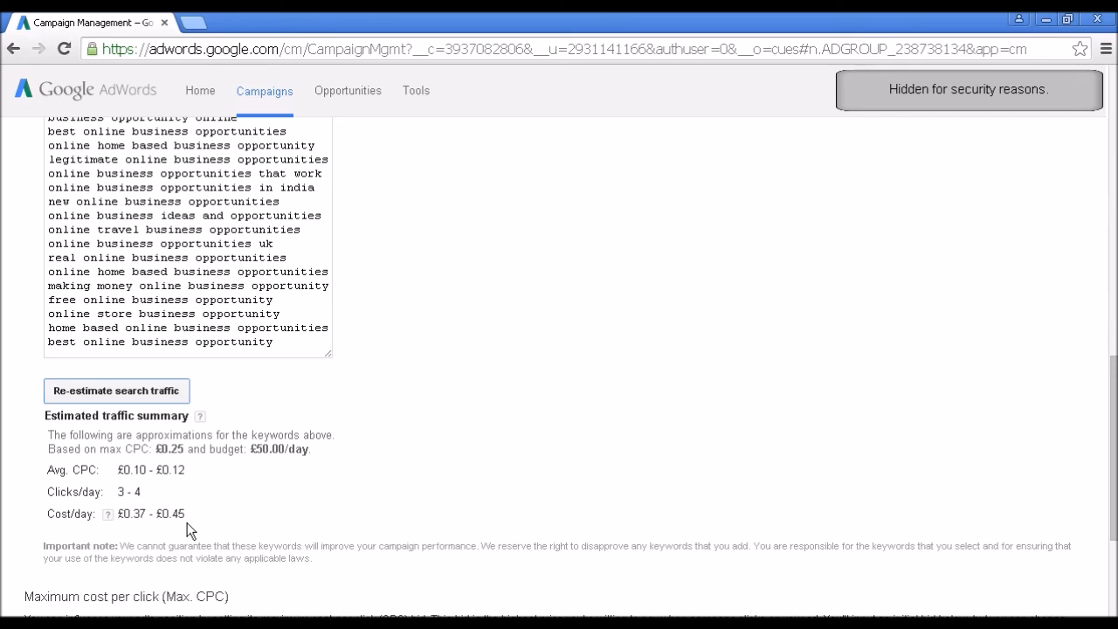
pyautogui.scroll(-2, 217, 495)
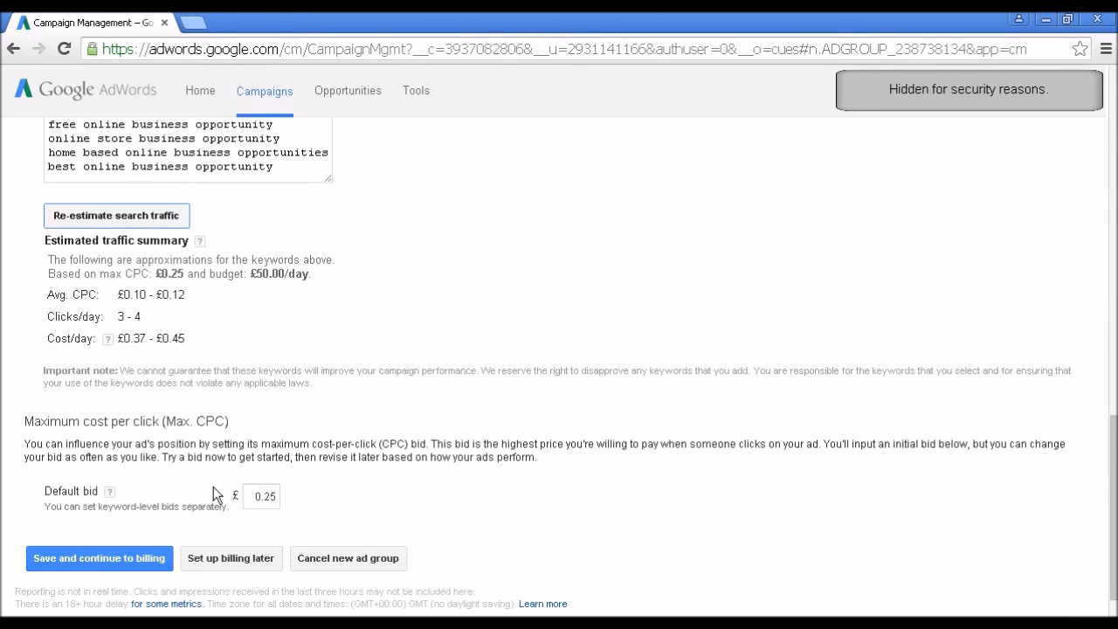
pyautogui.scroll(-1, 213, 487)
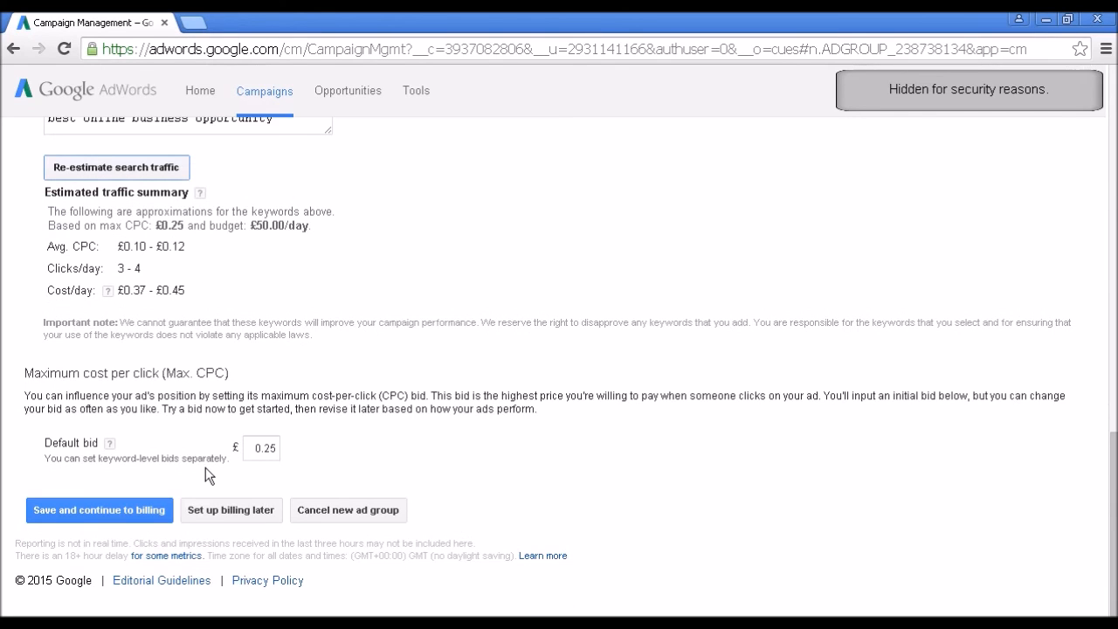